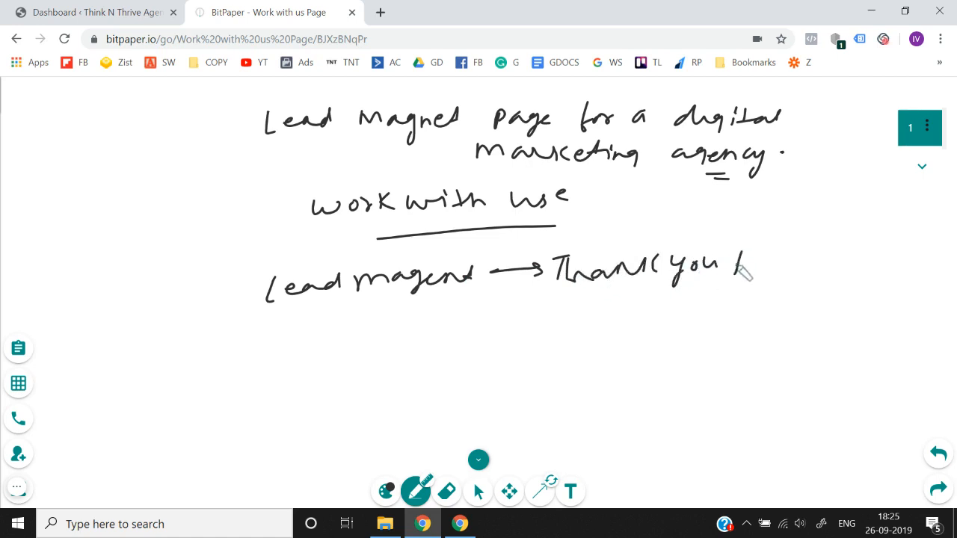
Extend the handwritten funnel below the thank you page with video and services, leading to boxed Work with us, Form and T.Y page notes
{"action": "mouse_move", "coordinate": [647, 295]}
{"action": "left_mouse_down"}
{"action": "mouse_move", "coordinate": [631, 313]}
{"action": "mouse_move", "coordinate": [647, 344]}
{"action": "mouse_move", "coordinate": [699, 337]}
{"action": "left_mouse_up"}
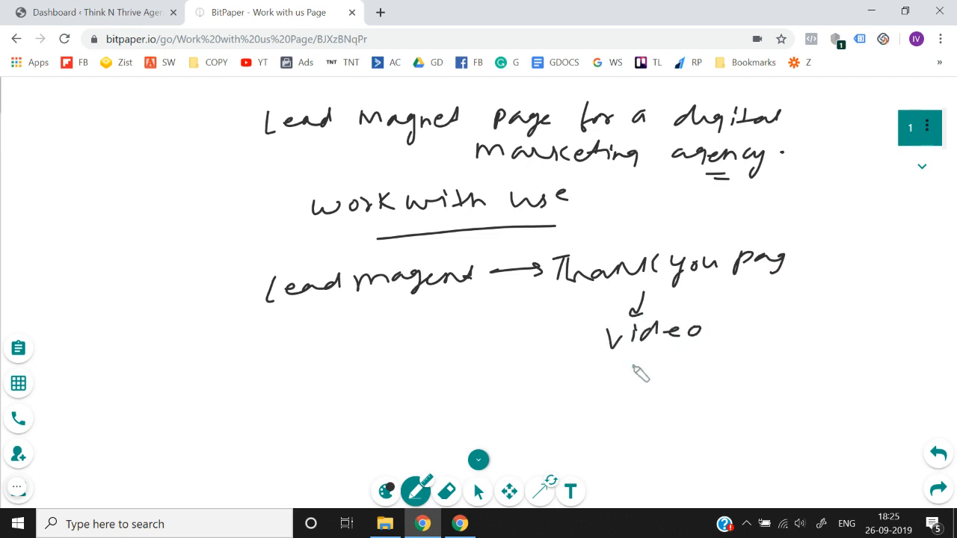
{"action": "mouse_move", "coordinate": [624, 376]}
{"action": "left_mouse_down"}
{"action": "mouse_move", "coordinate": [839, 359]}
{"action": "mouse_move", "coordinate": [870, 346]}
{"action": "mouse_move", "coordinate": [844, 374]}
{"action": "mouse_move", "coordinate": [875, 368]}
{"action": "mouse_move", "coordinate": [891, 378]}
{"action": "mouse_move", "coordinate": [818, 434]}
{"action": "mouse_move", "coordinate": [831, 432]}
{"action": "left_mouse_up"}
{"action": "left_click", "coordinate": [883, 389]}
{"action": "mouse_move", "coordinate": [719, 446]}
{"action": "left_mouse_down"}
{"action": "mouse_move", "coordinate": [831, 454]}
{"action": "mouse_move", "coordinate": [884, 433]}
{"action": "mouse_move", "coordinate": [876, 448]}
{"action": "mouse_move", "coordinate": [826, 476]}
{"action": "mouse_move", "coordinate": [895, 463]}
{"action": "left_mouse_up"}
{"action": "mouse_move", "coordinate": [692, 440]}
{"action": "left_mouse_down"}
{"action": "mouse_move", "coordinate": [747, 416]}
{"action": "mouse_move", "coordinate": [733, 465]}
{"action": "mouse_move", "coordinate": [811, 445]}
{"action": "mouse_move", "coordinate": [813, 477]}
{"action": "left_mouse_up"}
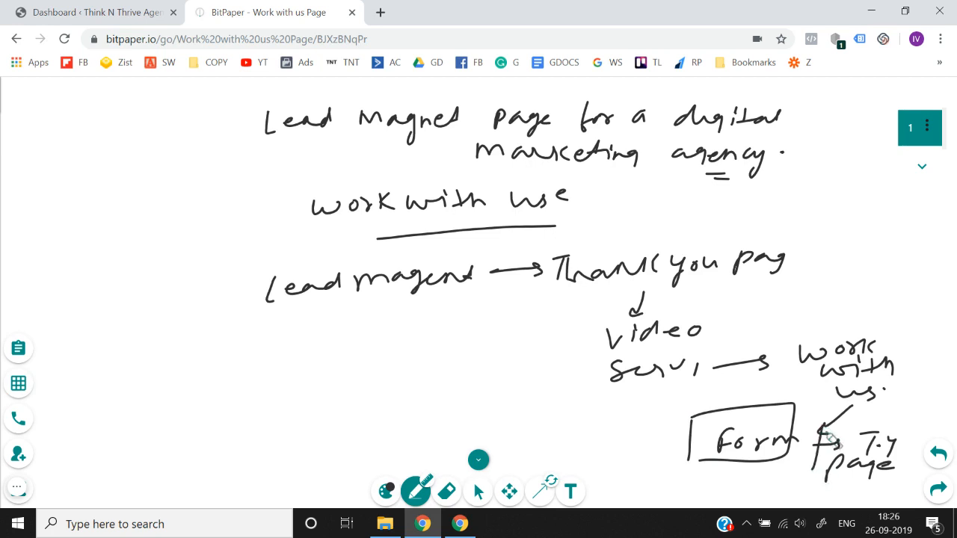
{"action": "mouse_move", "coordinate": [819, 428]}
{"action": "left_mouse_down"}
{"action": "mouse_move", "coordinate": [894, 426]}
{"action": "mouse_move", "coordinate": [825, 478]}
{"action": "left_mouse_up"}
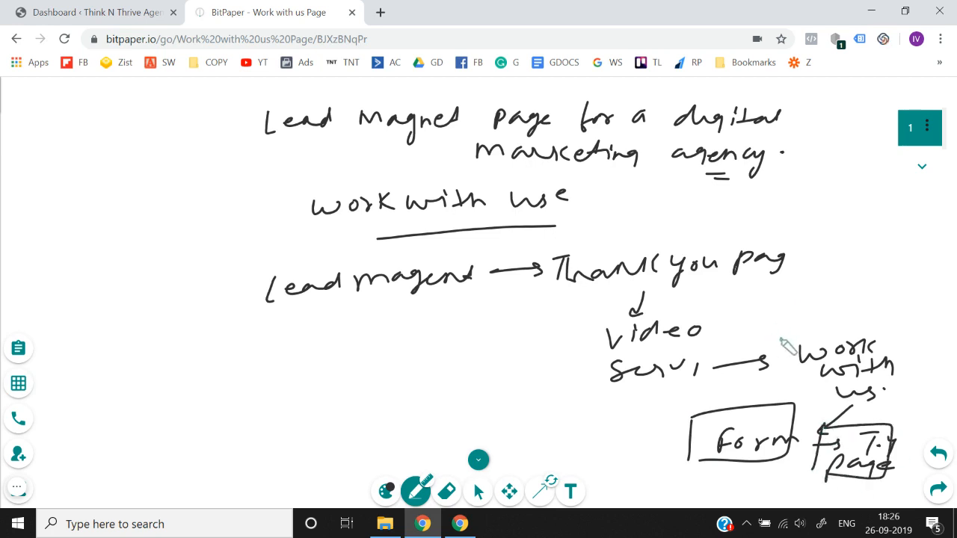
{"action": "mouse_move", "coordinate": [779, 330]}
{"action": "left_mouse_down"}
{"action": "mouse_move", "coordinate": [780, 388]}
{"action": "mouse_move", "coordinate": [889, 324]}
{"action": "mouse_move", "coordinate": [845, 393]}
{"action": "mouse_move", "coordinate": [779, 380]}
{"action": "left_mouse_up"}
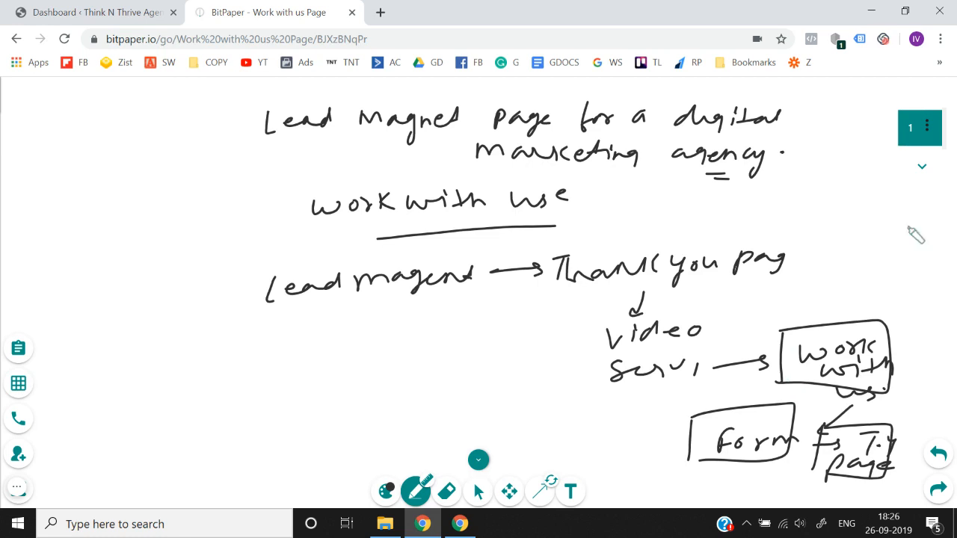
Add a second whiteboard page and handwrite the underlined heading "Work with us page" on it
{"action": "left_click", "coordinate": [925, 170]}
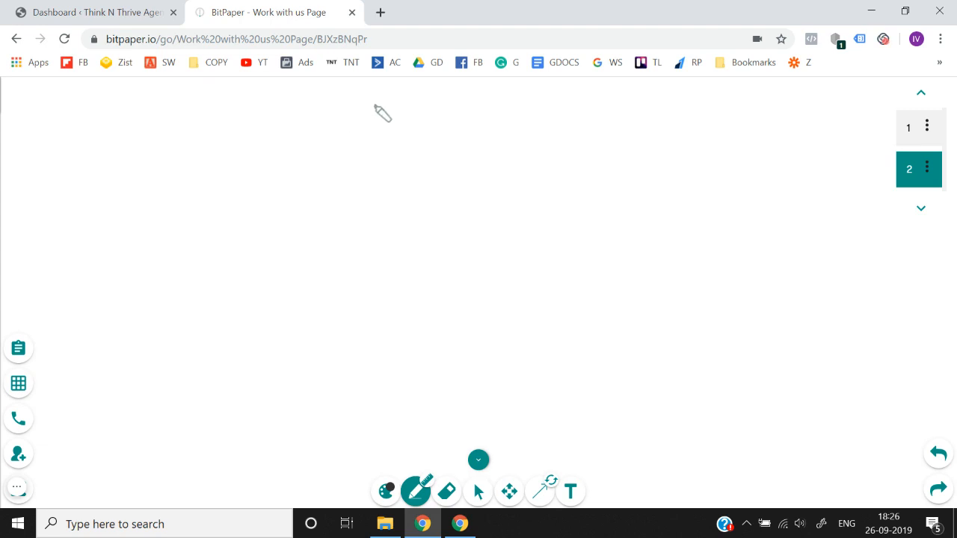
{"action": "mouse_move", "coordinate": [375, 106]}
{"action": "left_mouse_down"}
{"action": "mouse_move", "coordinate": [408, 107]}
{"action": "mouse_move", "coordinate": [438, 92]}
{"action": "mouse_move", "coordinate": [489, 103]}
{"action": "mouse_move", "coordinate": [688, 90]}
{"action": "left_mouse_up"}
{"action": "left_click_drag", "start_coordinate": [424, 137], "coordinate": [687, 107]}
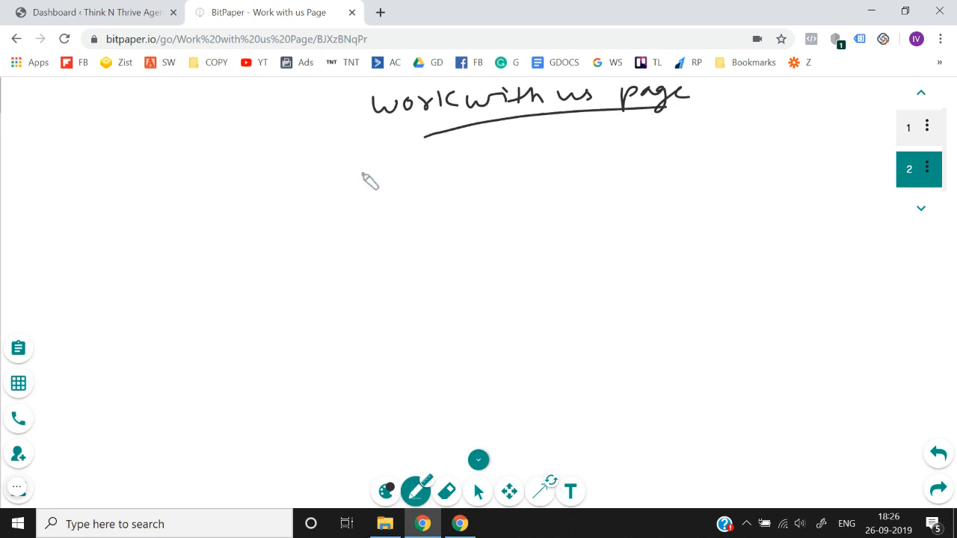
Draw a wide rectangle below the heading and write "Context" inside it
{"action": "mouse_move", "coordinate": [318, 157]}
{"action": "left_mouse_down"}
{"action": "mouse_move", "coordinate": [320, 189]}
{"action": "mouse_move", "coordinate": [474, 149]}
{"action": "mouse_move", "coordinate": [576, 181]}
{"action": "left_mouse_up"}
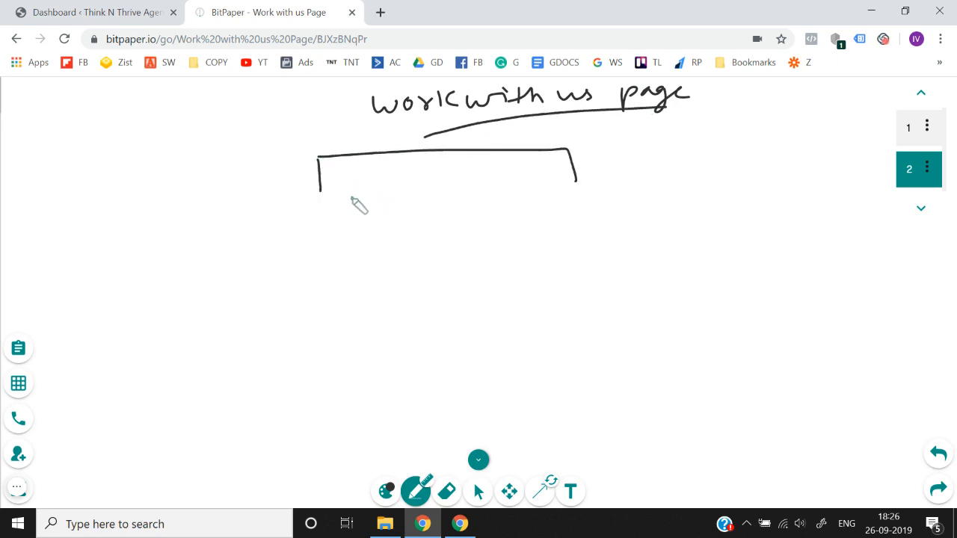
{"action": "left_click_drag", "start_coordinate": [322, 190], "coordinate": [573, 180]}
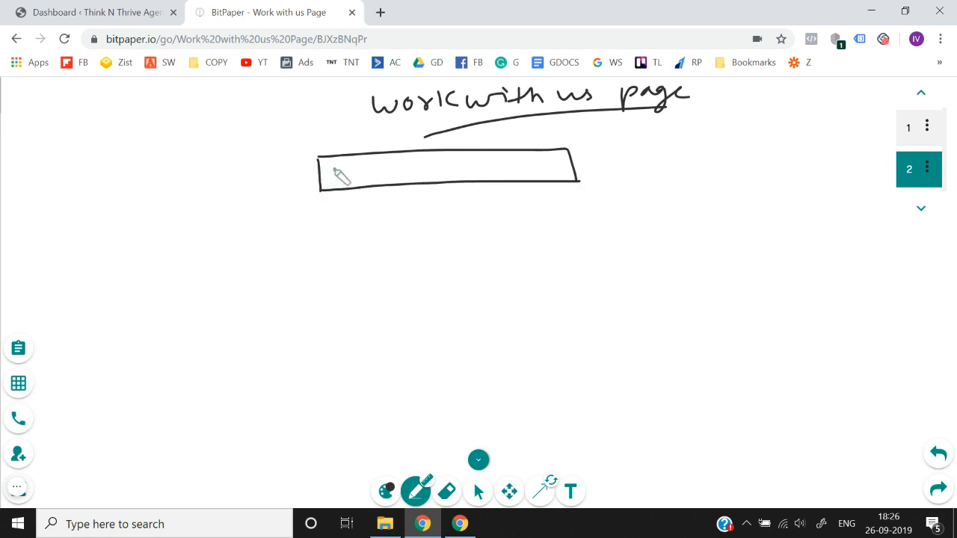
{"action": "mouse_move", "coordinate": [363, 161]}
{"action": "left_mouse_down"}
{"action": "mouse_move", "coordinate": [367, 181]}
{"action": "mouse_move", "coordinate": [397, 173]}
{"action": "mouse_move", "coordinate": [452, 183]}
{"action": "mouse_move", "coordinate": [491, 170]}
{"action": "left_mouse_up"}
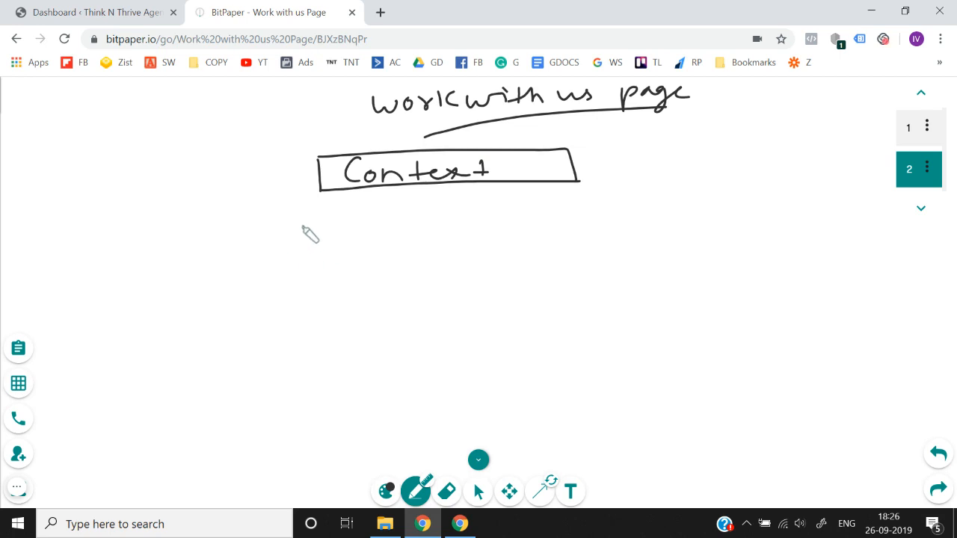
Sketch the section below Context with the word "Headline", a blank box, a slanted divider and "Benefits" beside it
{"action": "mouse_move", "coordinate": [303, 215]}
{"action": "left_mouse_down"}
{"action": "mouse_move", "coordinate": [333, 256]}
{"action": "mouse_move", "coordinate": [384, 244]}
{"action": "mouse_move", "coordinate": [430, 253]}
{"action": "mouse_move", "coordinate": [441, 242]}
{"action": "mouse_move", "coordinate": [511, 251]}
{"action": "left_mouse_up"}
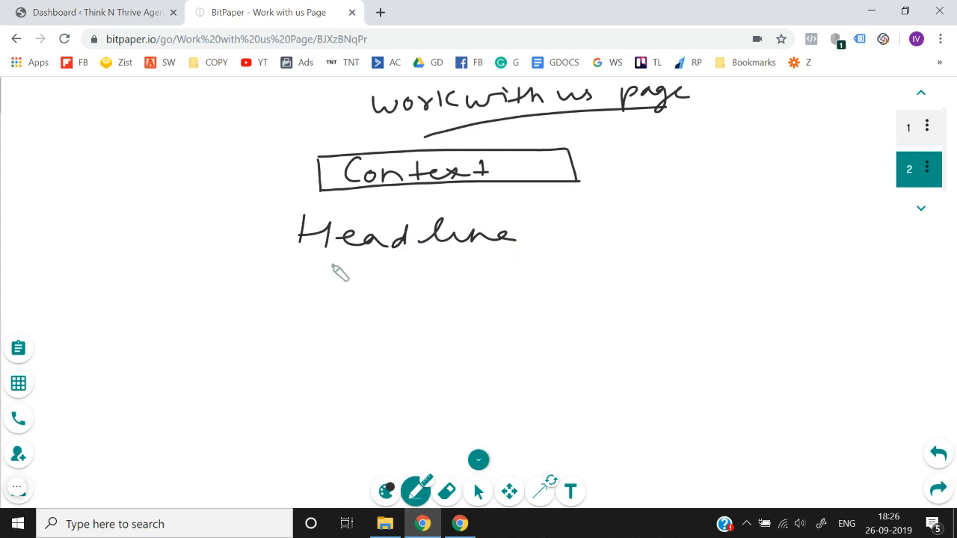
{"action": "mouse_move", "coordinate": [341, 270]}
{"action": "left_mouse_down"}
{"action": "mouse_move", "coordinate": [330, 320]}
{"action": "mouse_move", "coordinate": [441, 264]}
{"action": "mouse_move", "coordinate": [416, 322]}
{"action": "mouse_move", "coordinate": [329, 322]}
{"action": "left_mouse_up"}
{"action": "left_click_drag", "start_coordinate": [472, 241], "coordinate": [429, 361]}
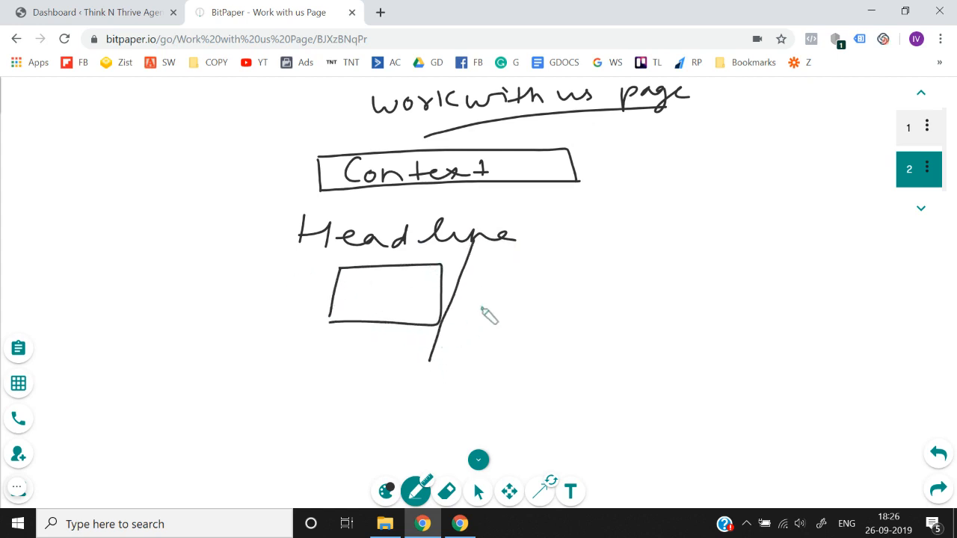
{"action": "mouse_move", "coordinate": [471, 286]}
{"action": "left_mouse_down"}
{"action": "mouse_move", "coordinate": [543, 301]}
{"action": "mouse_move", "coordinate": [576, 291]}
{"action": "mouse_move", "coordinate": [640, 299]}
{"action": "left_mouse_up"}
{"action": "left_click", "coordinate": [641, 297]}
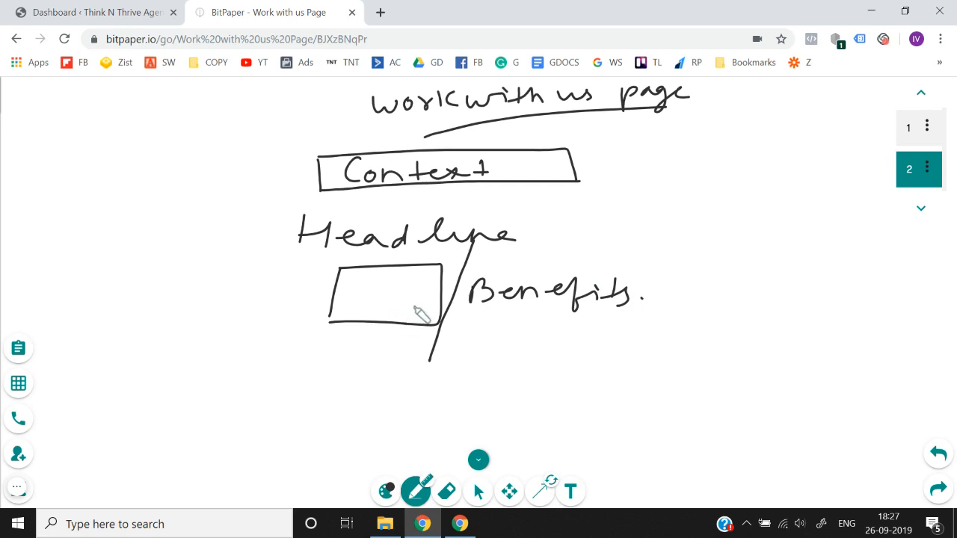
{"action": "left_click_drag", "start_coordinate": [400, 302], "coordinate": [407, 301]}
{"action": "left_click_drag", "start_coordinate": [497, 319], "coordinate": [506, 318]}
Draw a box below the benefits section and write "Button" inside it
{"action": "mouse_move", "coordinate": [389, 371]}
{"action": "left_mouse_down"}
{"action": "mouse_move", "coordinate": [387, 408]}
{"action": "mouse_move", "coordinate": [531, 404]}
{"action": "mouse_move", "coordinate": [382, 420]}
{"action": "left_mouse_up"}
{"action": "mouse_move", "coordinate": [404, 387]}
{"action": "left_mouse_down"}
{"action": "mouse_move", "coordinate": [405, 408]}
{"action": "mouse_move", "coordinate": [448, 407]}
{"action": "left_mouse_up"}
{"action": "mouse_move", "coordinate": [455, 385]}
{"action": "left_mouse_down"}
{"action": "mouse_move", "coordinate": [458, 407]}
{"action": "mouse_move", "coordinate": [469, 407]}
{"action": "left_mouse_up"}
{"action": "left_click_drag", "start_coordinate": [446, 387], "coordinate": [511, 396]}
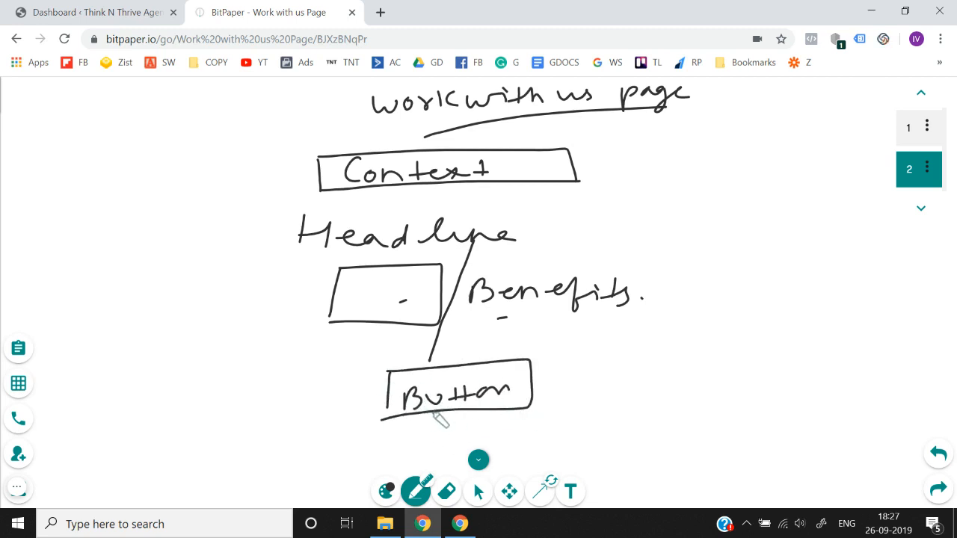
Handwrite the remaining page sequence below the button box: Services, Button, Testimonia, Button, linked by arrows and a dash
{"action": "mouse_move", "coordinate": [396, 426]}
{"action": "left_mouse_down"}
{"action": "mouse_move", "coordinate": [384, 443]}
{"action": "mouse_move", "coordinate": [437, 432]}
{"action": "left_mouse_up"}
{"action": "left_click_drag", "start_coordinate": [439, 429], "coordinate": [478, 442]}
{"action": "mouse_move", "coordinate": [485, 433]}
{"action": "left_mouse_down"}
{"action": "mouse_move", "coordinate": [542, 468]}
{"action": "mouse_move", "coordinate": [560, 455]}
{"action": "mouse_move", "coordinate": [604, 461]}
{"action": "mouse_move", "coordinate": [695, 440]}
{"action": "mouse_move", "coordinate": [935, 445]}
{"action": "left_mouse_up"}
{"action": "left_click", "coordinate": [634, 441]}
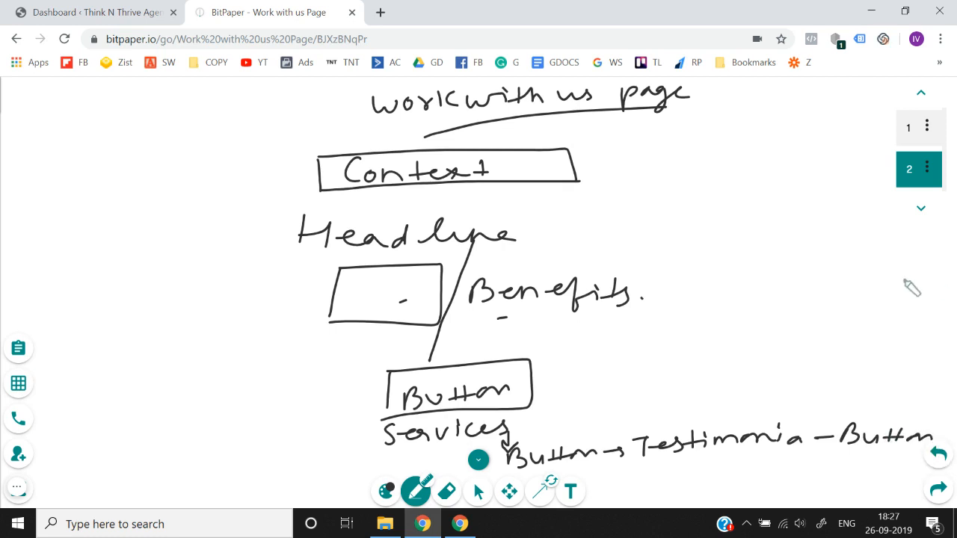
Add a third whiteboard page and handwrite "Context" followed by an arrow
{"action": "left_click", "coordinate": [919, 209]}
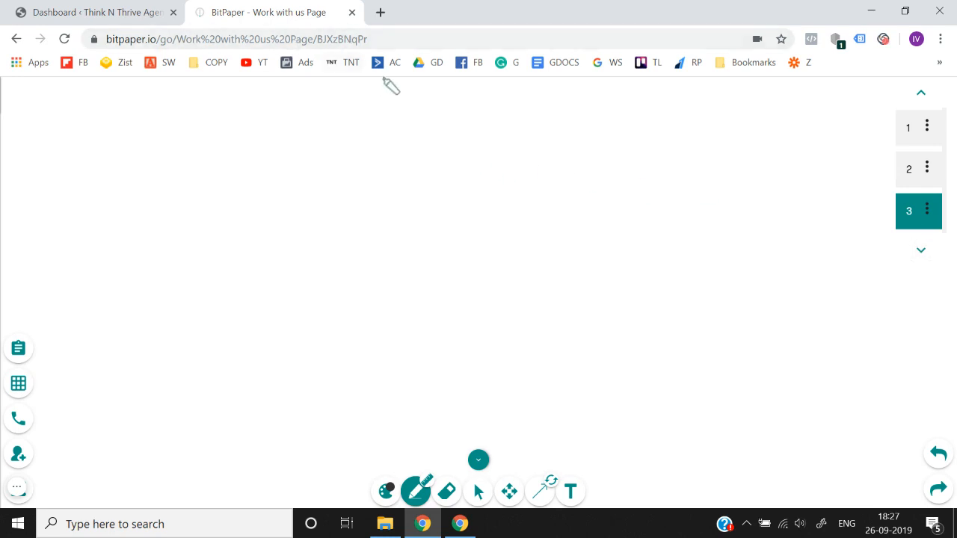
{"action": "mouse_move", "coordinate": [383, 85]}
{"action": "left_mouse_down"}
{"action": "mouse_move", "coordinate": [393, 95]}
{"action": "mouse_move", "coordinate": [533, 95]}
{"action": "left_mouse_up"}
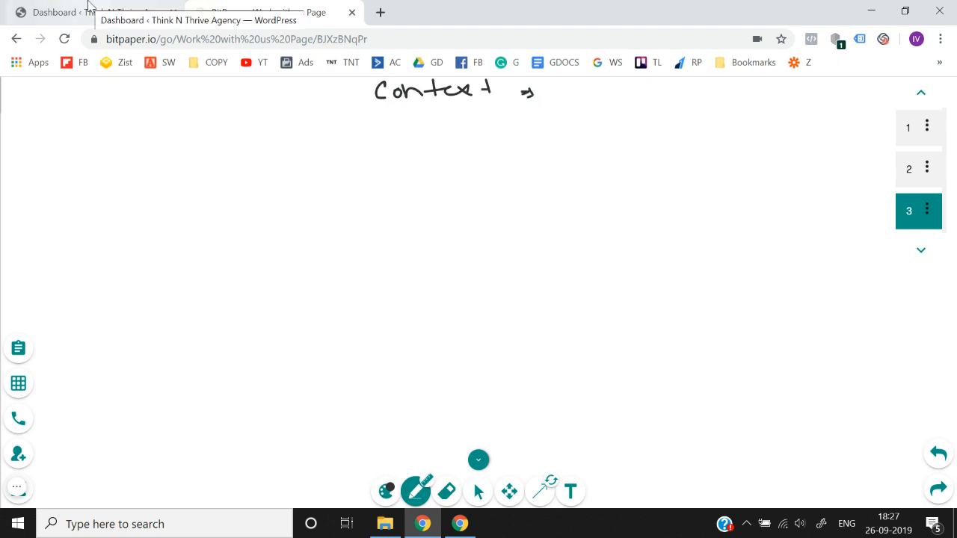
Switch to the WordPress dashboard and create a new page titled "Work with Us page"
{"action": "left_click", "coordinate": [88, 9]}
{"action": "mouse_move", "coordinate": [60, 264]}
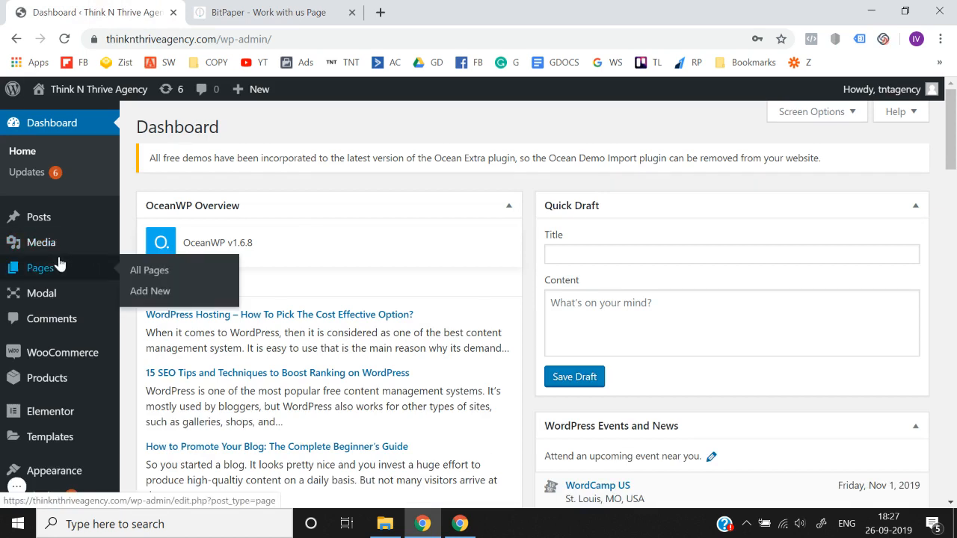
{"action": "left_click", "coordinate": [155, 292]}
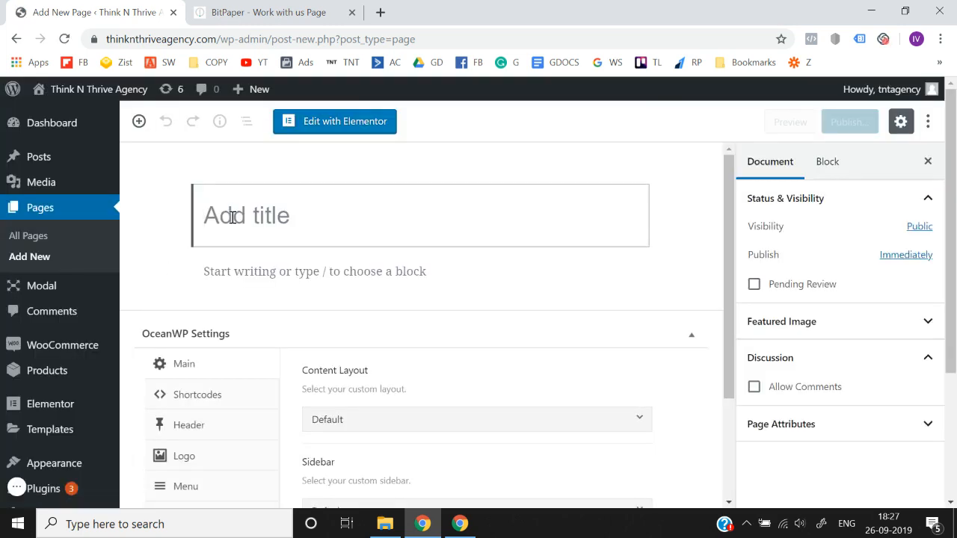
{"action": "type", "text": "Work with"}
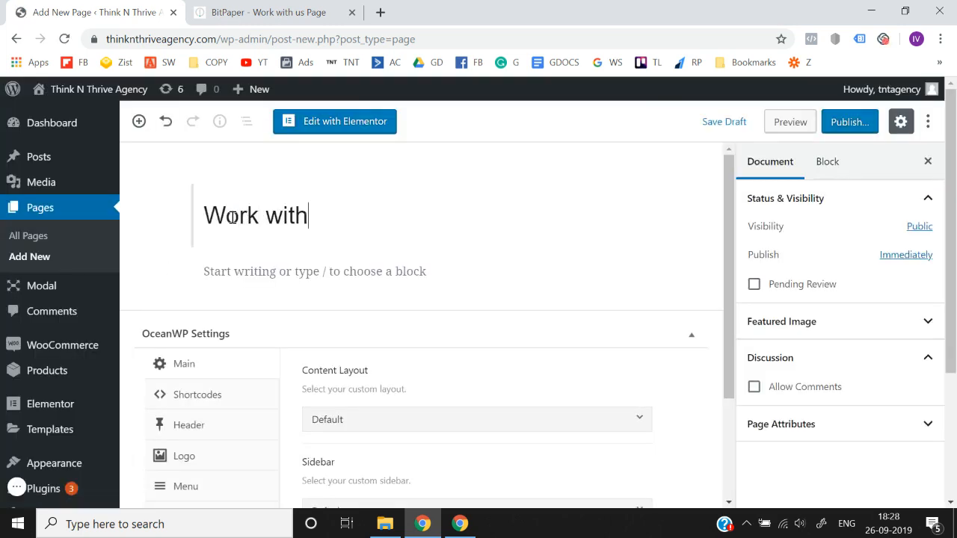
{"action": "type", "text": " Us paghe"}
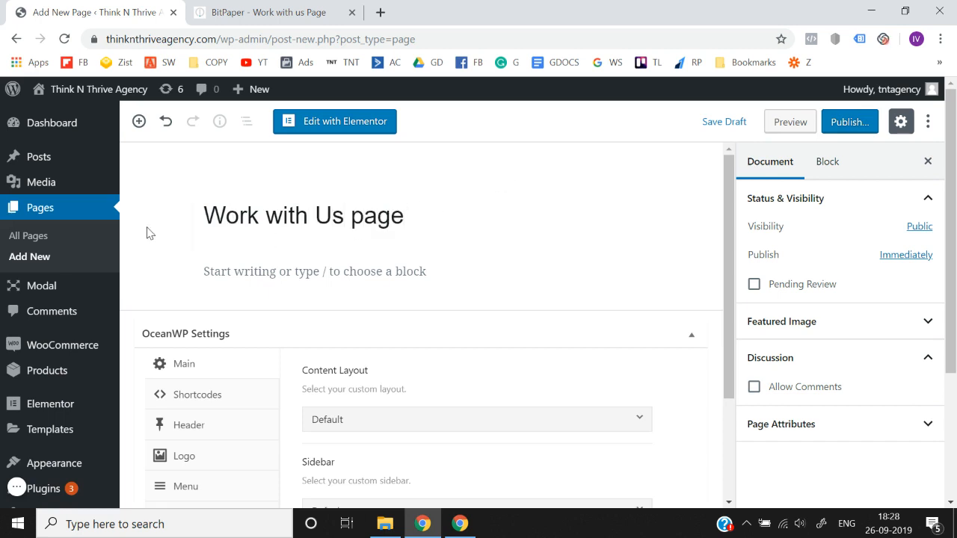
Choose the page's content layout in the OceanWP settings
{"action": "scroll", "coordinate": [325, 340], "scroll_direction": "down", "scroll_amount": 1}
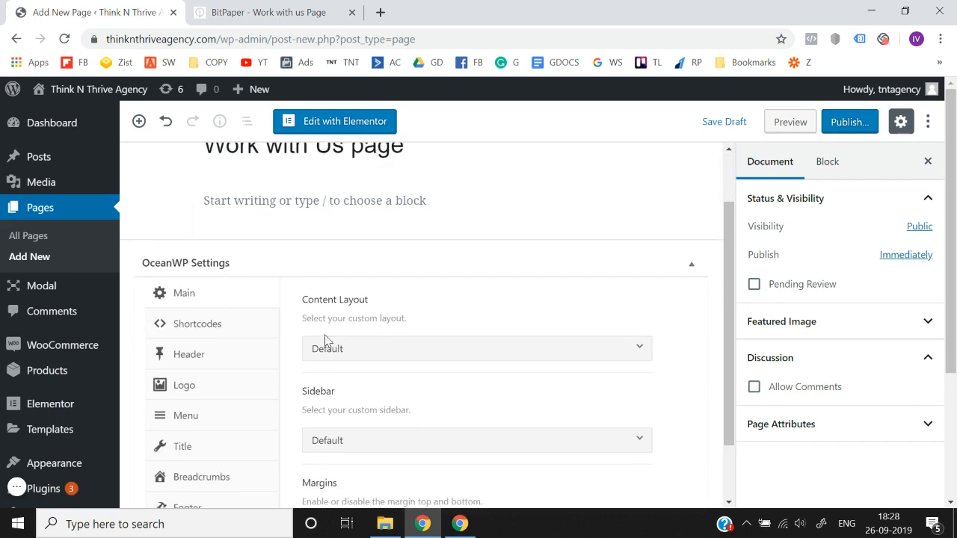
{"action": "left_click", "coordinate": [364, 349]}
{"action": "left_click", "coordinate": [364, 313]}
Disable the page's top bar, header and footer widgets area in the OceanWP settings
{"action": "left_click", "coordinate": [221, 365]}
{"action": "left_click", "coordinate": [475, 356]}
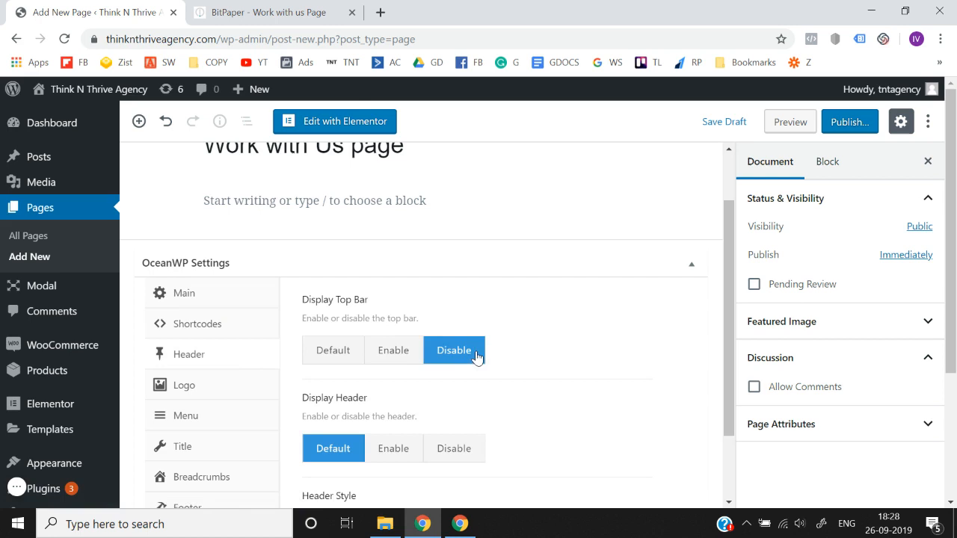
{"action": "left_click", "coordinate": [465, 461]}
{"action": "scroll", "coordinate": [265, 447], "scroll_direction": "down", "scroll_amount": 1}
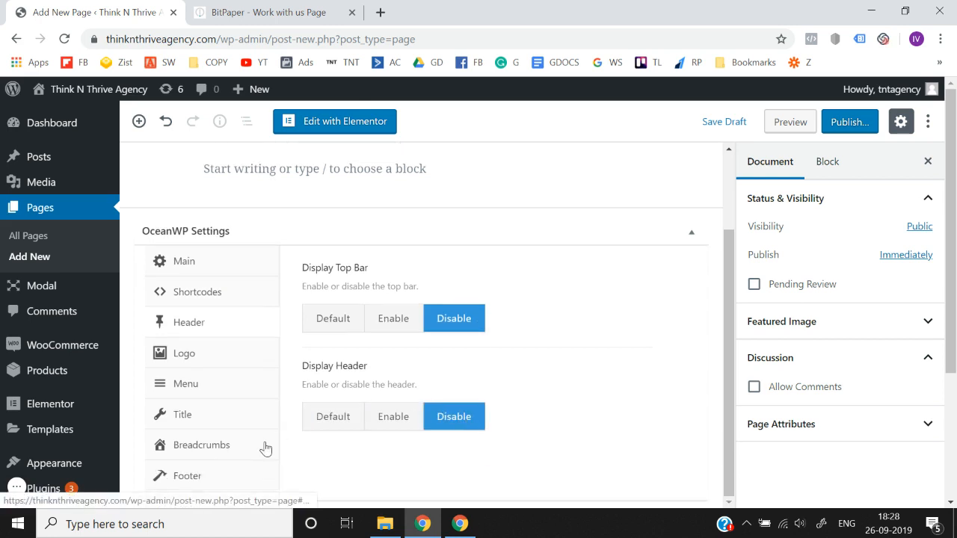
{"action": "left_click", "coordinate": [212, 479]}
{"action": "left_click", "coordinate": [468, 323]}
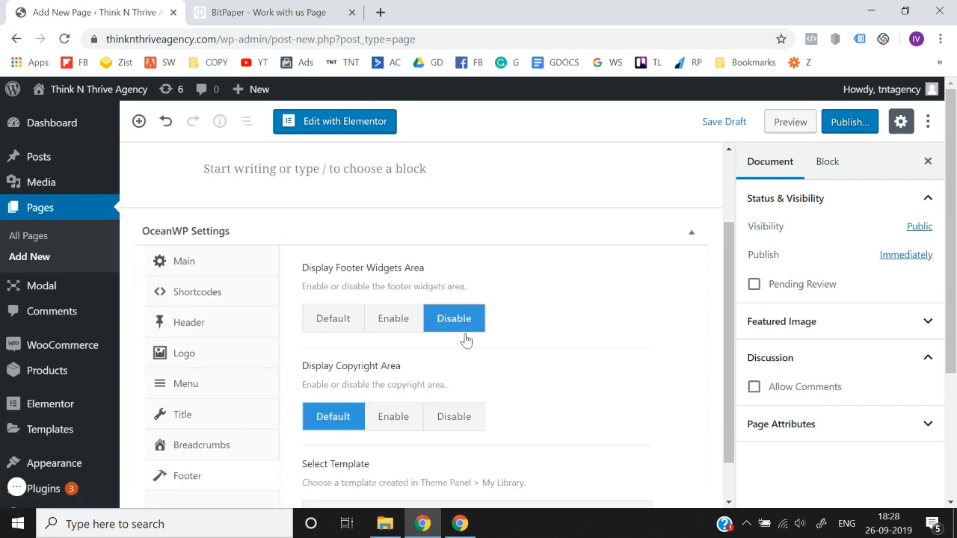
Publish the new page and dismiss the publishing pane
{"action": "left_click", "coordinate": [844, 122]}
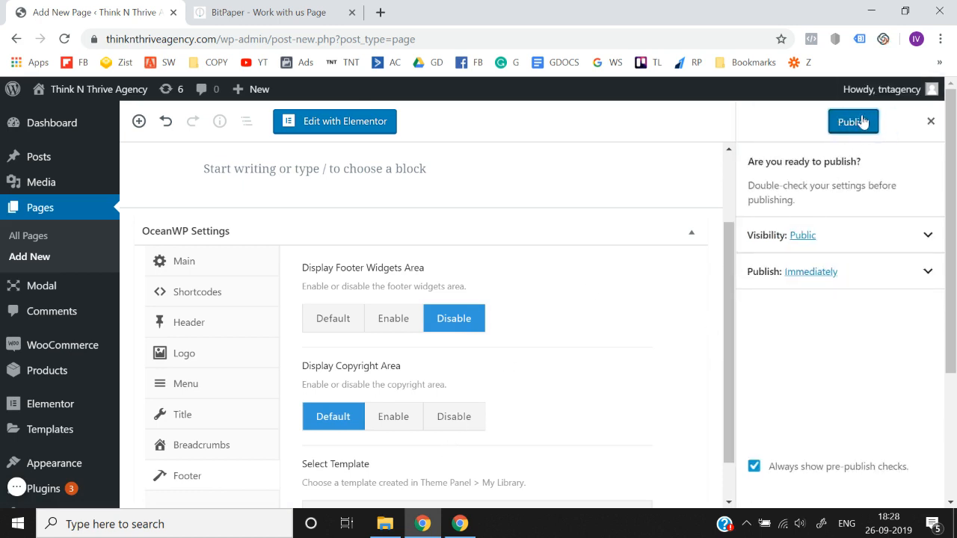
{"action": "left_click", "coordinate": [862, 122]}
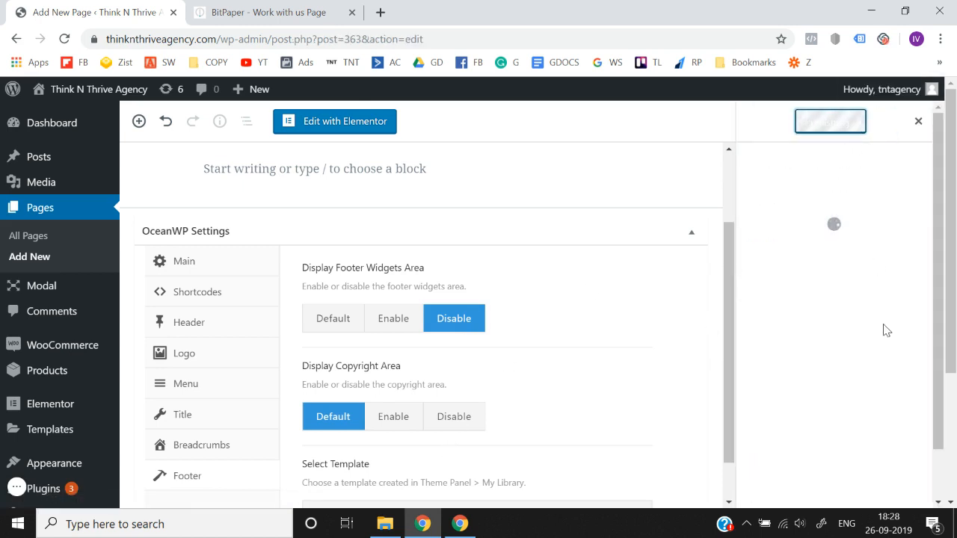
{"action": "left_click", "coordinate": [930, 121]}
Change the page's URL slug to "work" and update the page
{"action": "scroll", "coordinate": [815, 338], "scroll_direction": "down", "scroll_amount": 2}
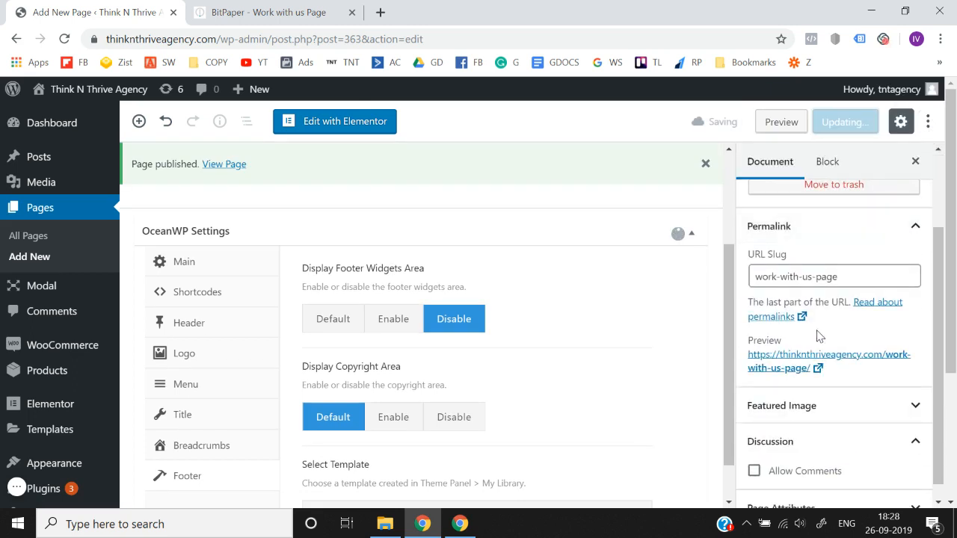
{"action": "triple_click", "coordinate": [859, 279]}
{"action": "type", "text": "wo"}
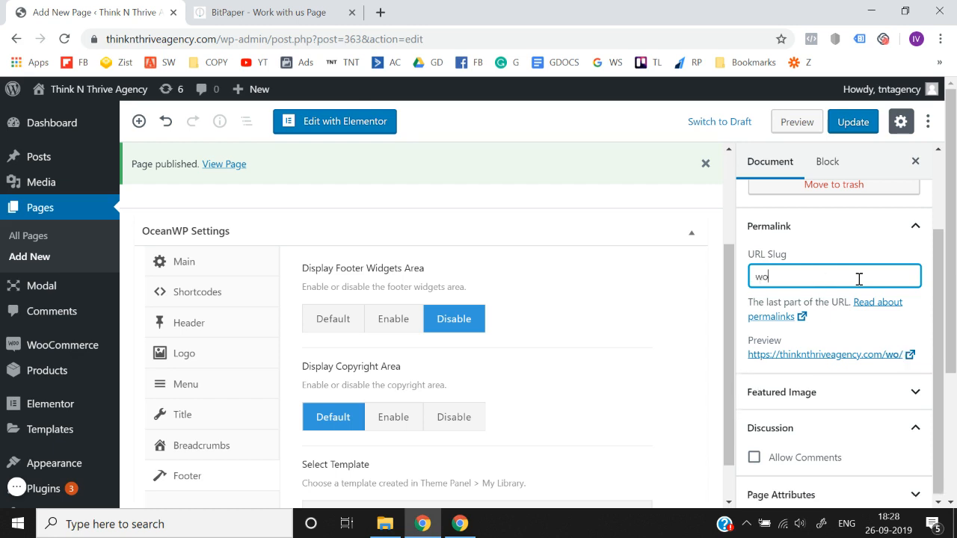
{"action": "type", "text": "rk"}
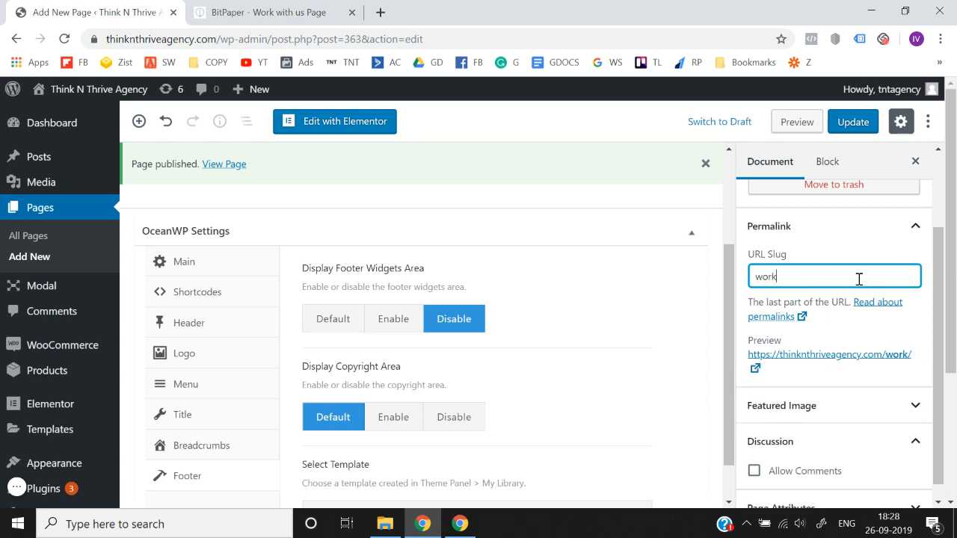
{"action": "left_click", "coordinate": [855, 123]}
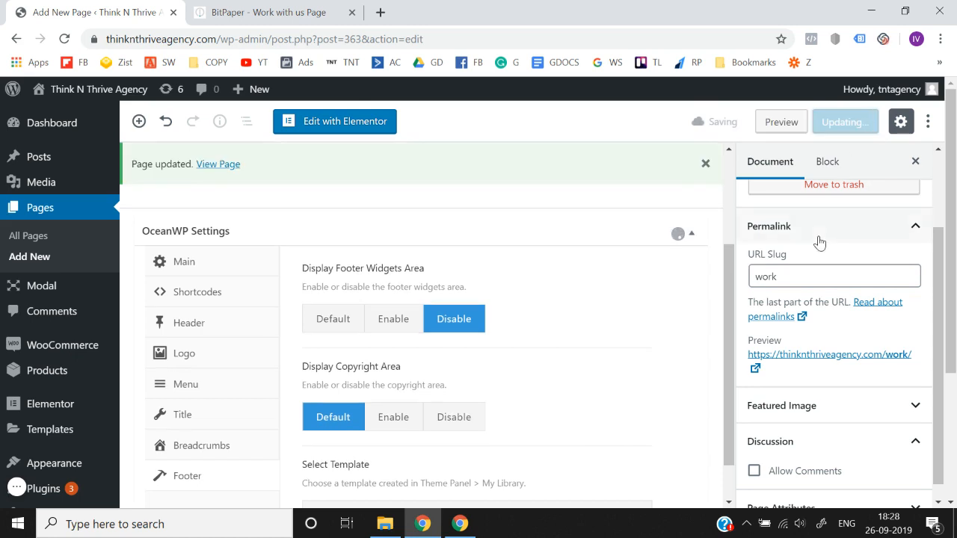
{"action": "scroll", "coordinate": [817, 242], "scroll_direction": "up", "scroll_amount": 2}
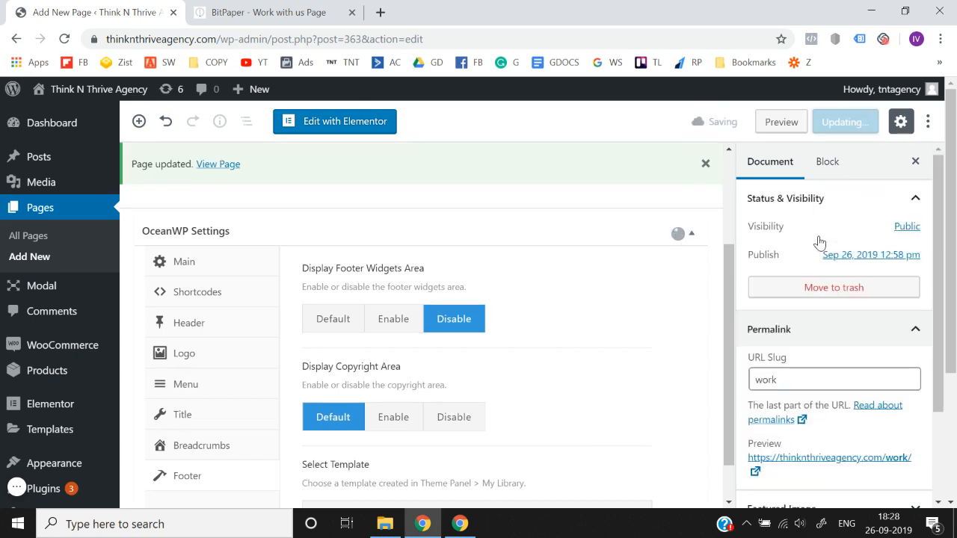
View the live page in a separate tab, then return to the original tab
{"action": "left_click", "coordinate": [221, 165]}
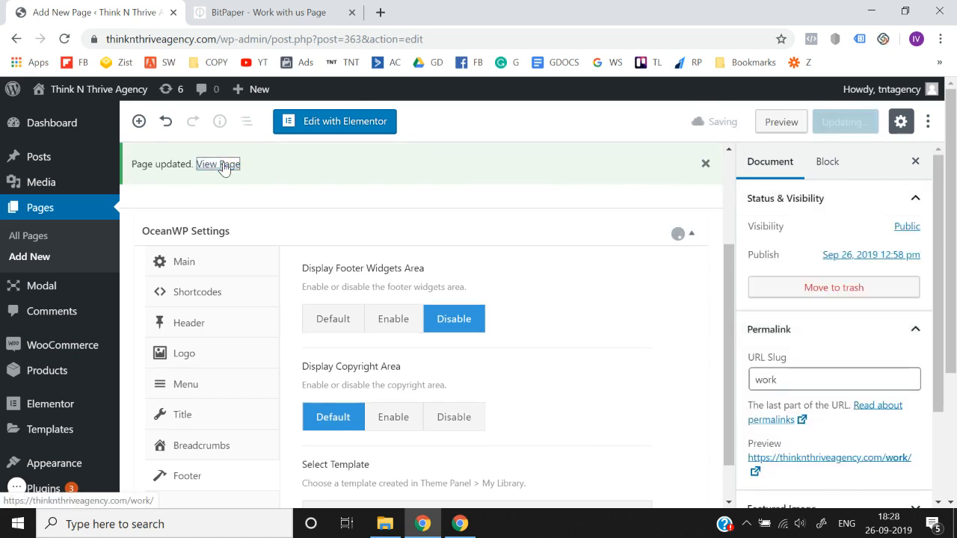
{"action": "right_click", "coordinate": [222, 165]}
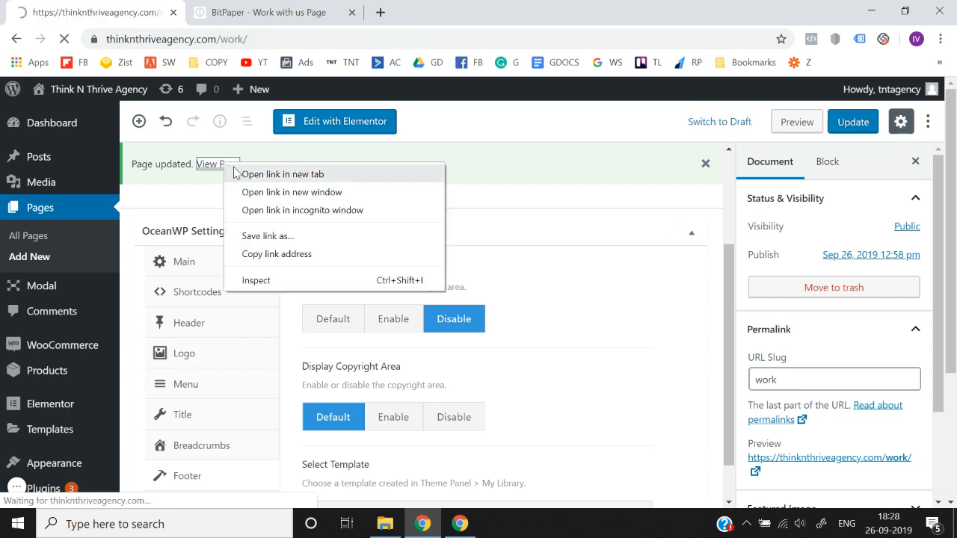
{"action": "left_click", "coordinate": [237, 173]}
{"action": "left_click", "coordinate": [283, 7]}
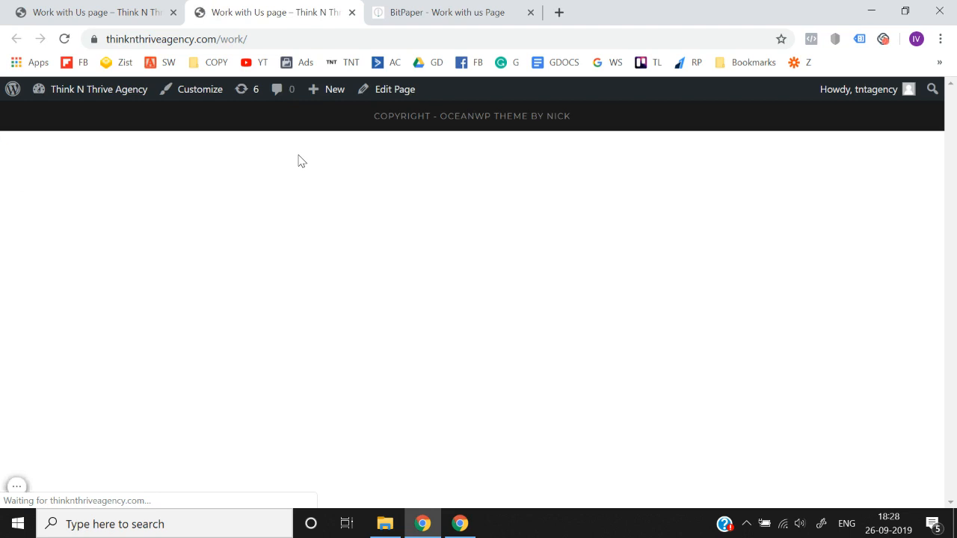
{"action": "left_click", "coordinate": [71, 9]}
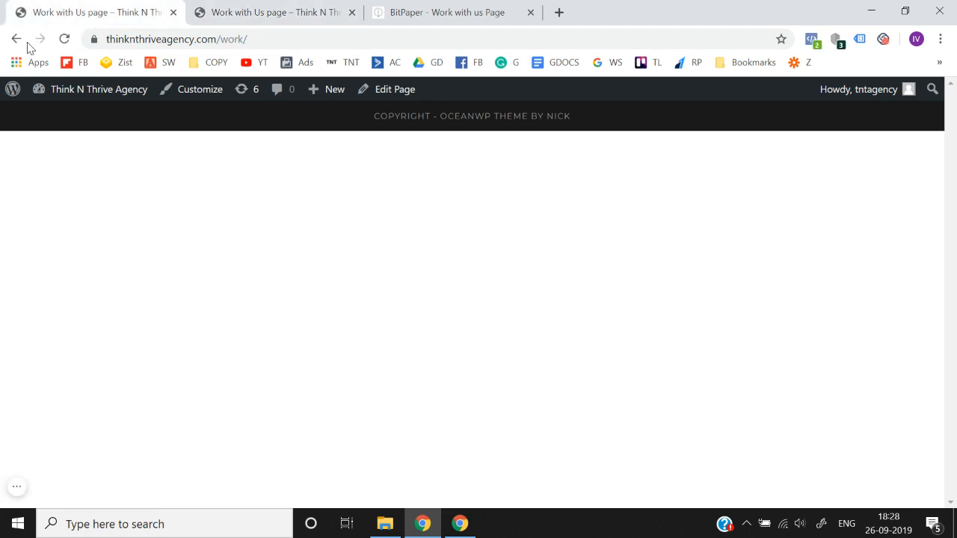
Return to the page's editor and open the page in Elementor
{"action": "left_click", "coordinate": [21, 43]}
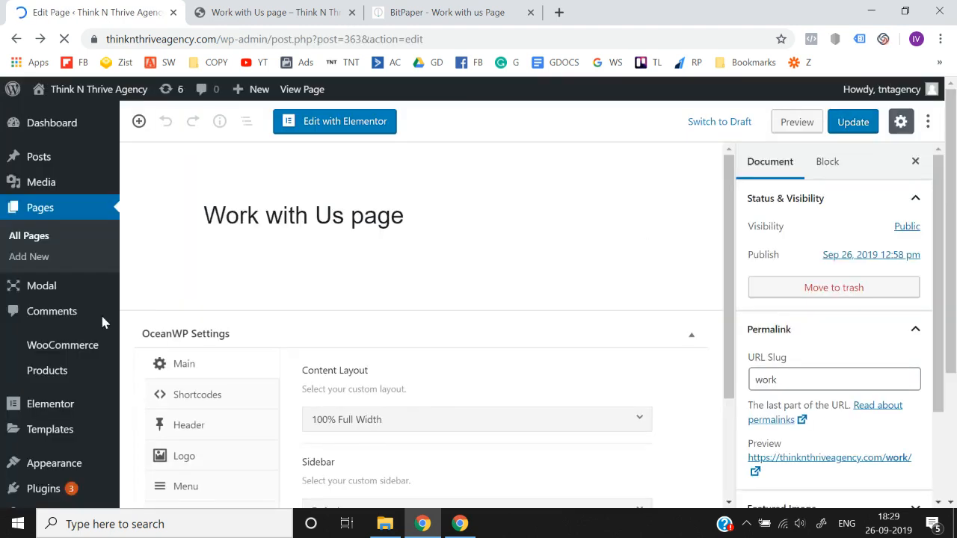
{"action": "left_click", "coordinate": [317, 127]}
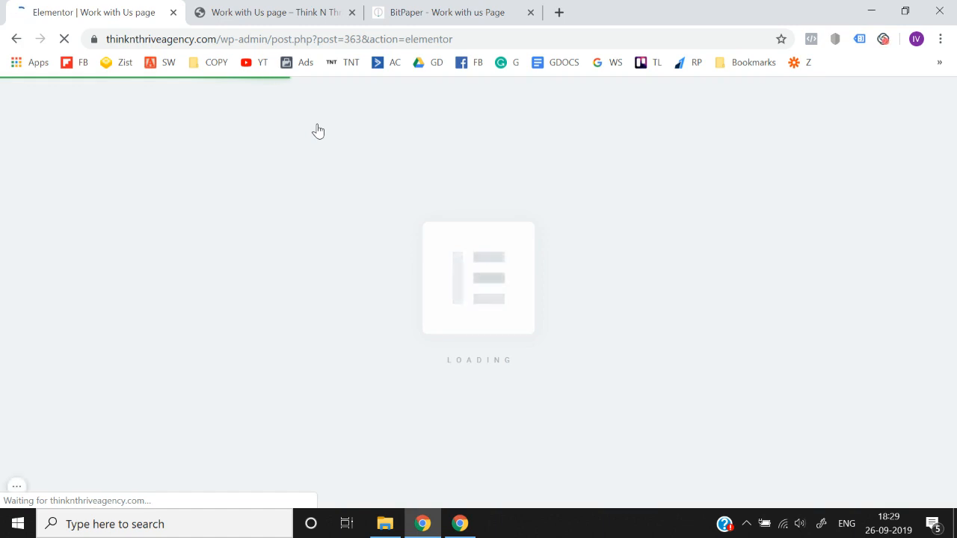
Consult page 2 of the BitPaper whiteboard plan, mark its title and Context box with dashes, and return to the Elementor tab
{"action": "left_click", "coordinate": [369, 9]}
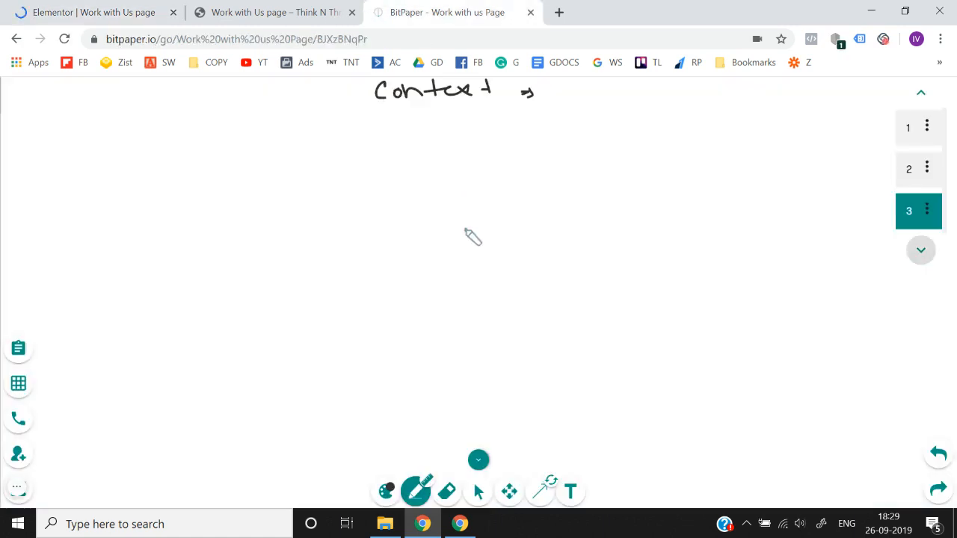
{"action": "left_click", "coordinate": [897, 171]}
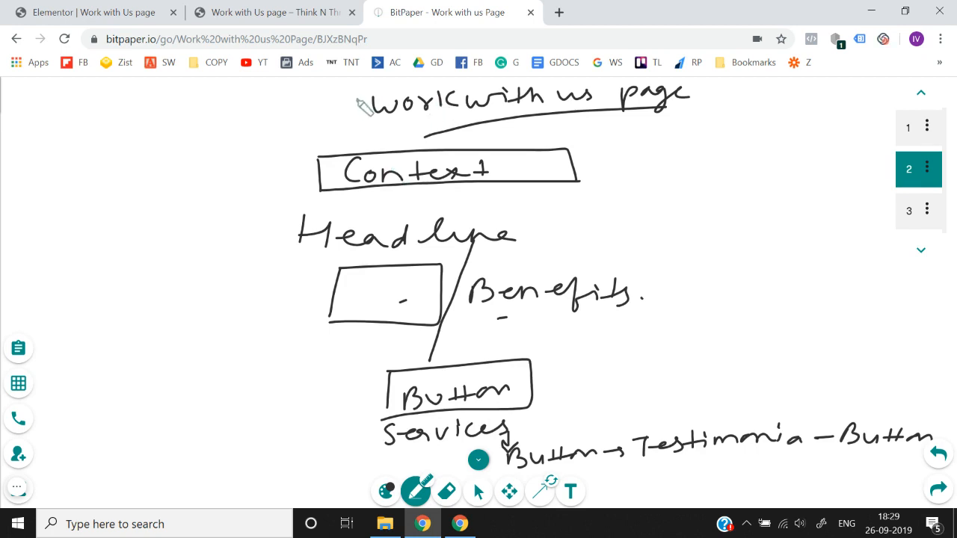
{"action": "left_click_drag", "start_coordinate": [338, 97], "coordinate": [382, 95]}
{"action": "left_click_drag", "start_coordinate": [305, 172], "coordinate": [294, 172]}
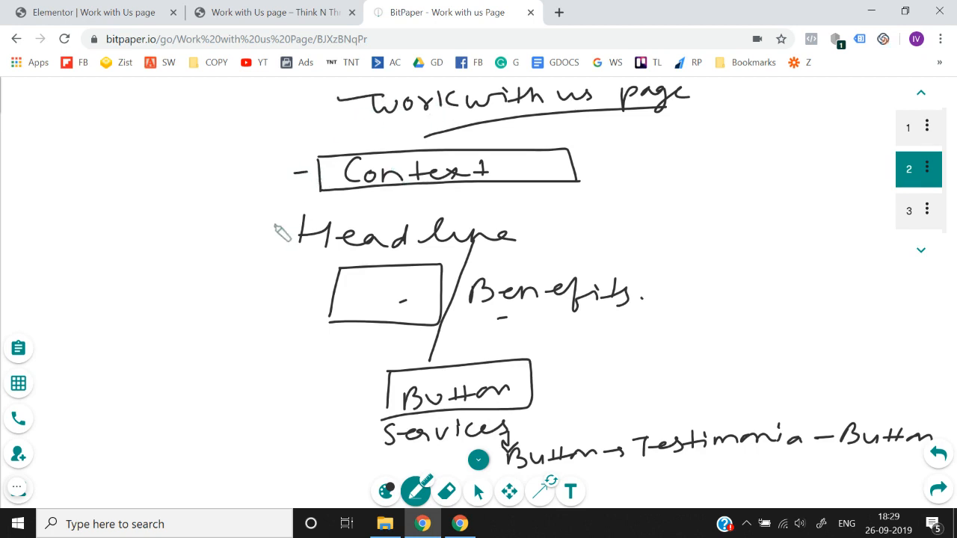
{"action": "left_click", "coordinate": [183, 9]}
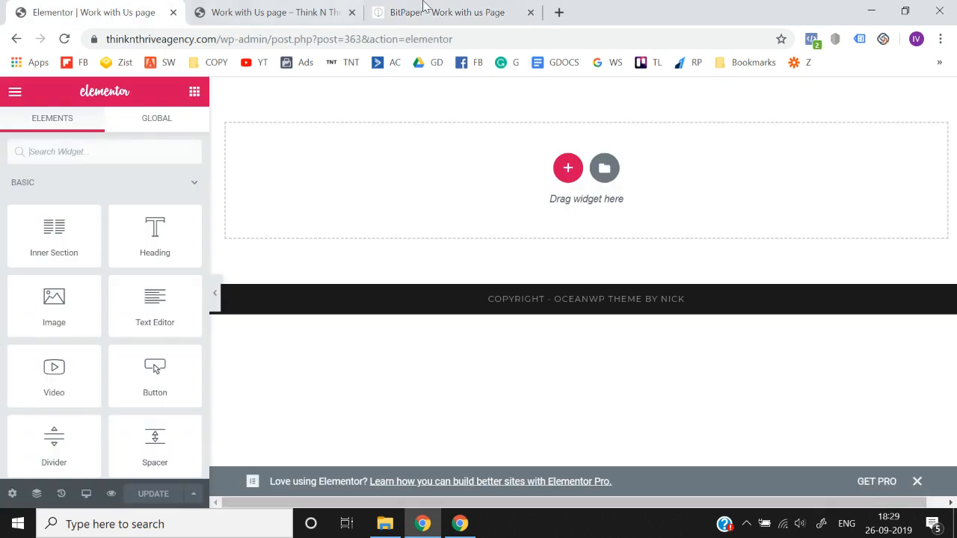
{"action": "left_click", "coordinate": [423, 7]}
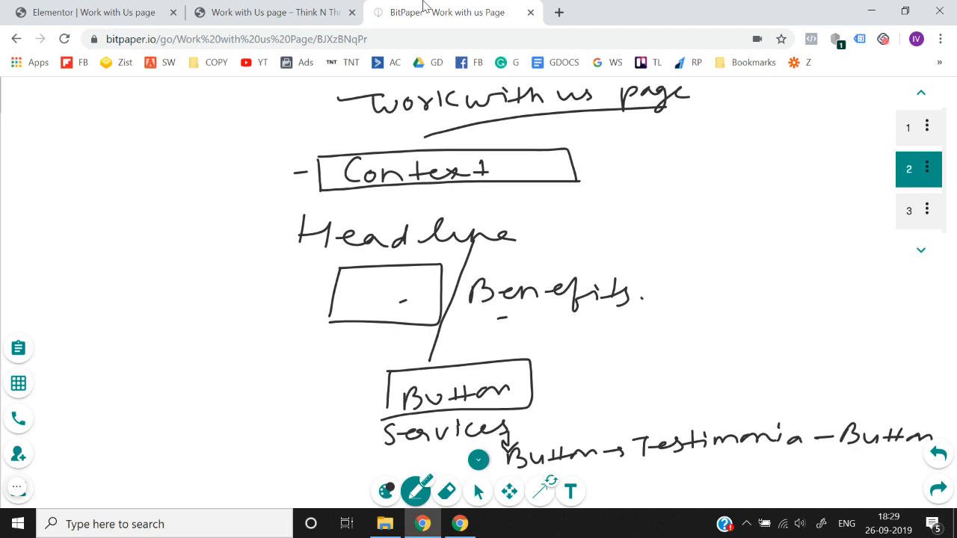
{"action": "left_click", "coordinate": [105, 9]}
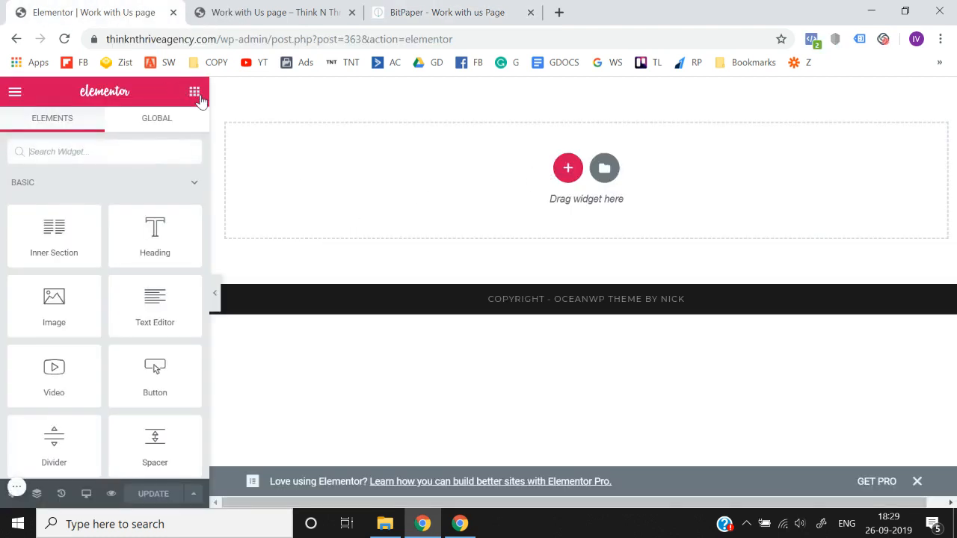
Add a single-column section to the empty page and place an Image widget in it
{"action": "left_click", "coordinate": [128, 158]}
{"action": "type", "text": "ima"}
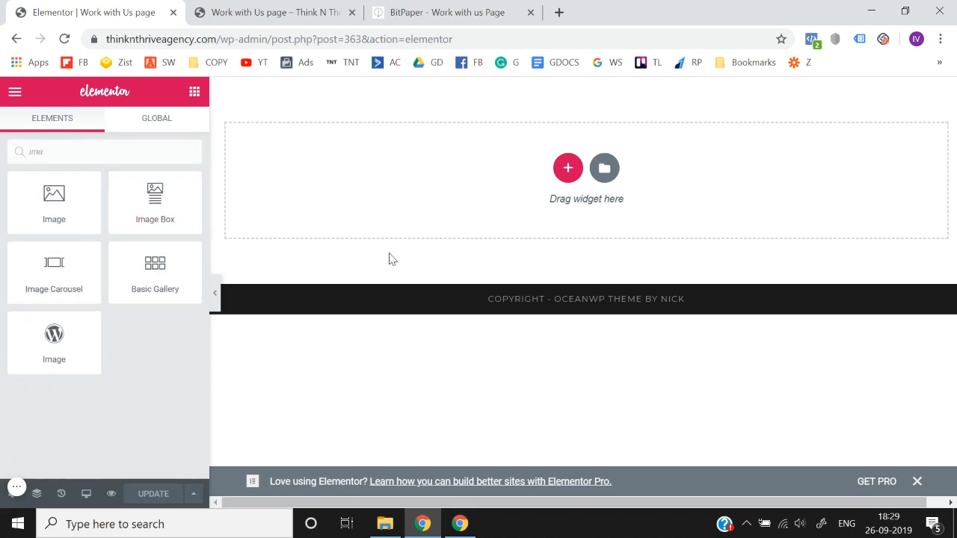
{"action": "left_click", "coordinate": [572, 176]}
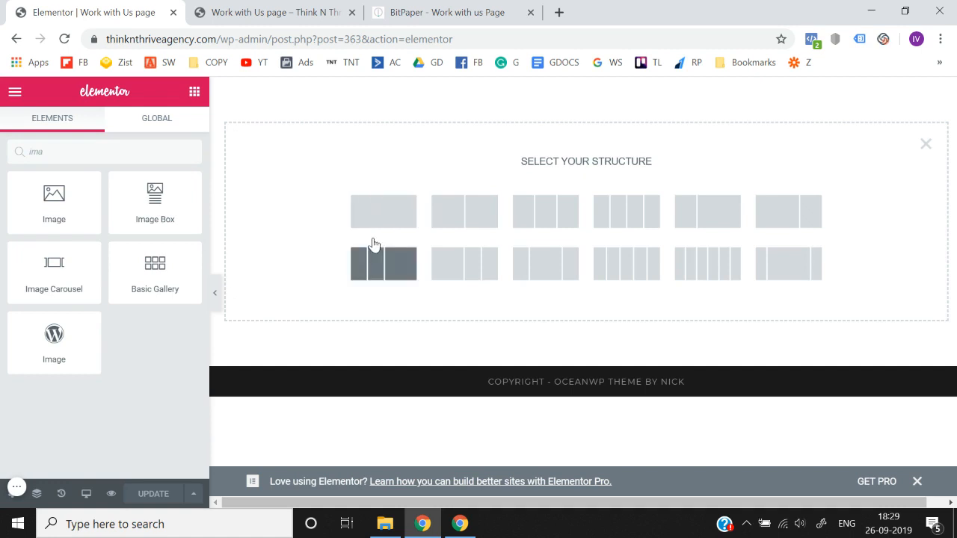
{"action": "left_click", "coordinate": [382, 217]}
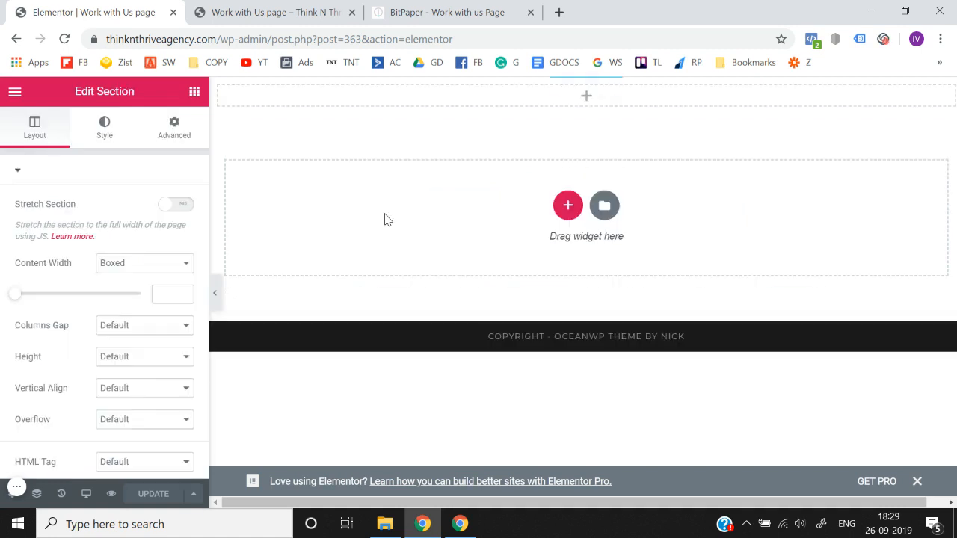
{"action": "left_click", "coordinate": [195, 91]}
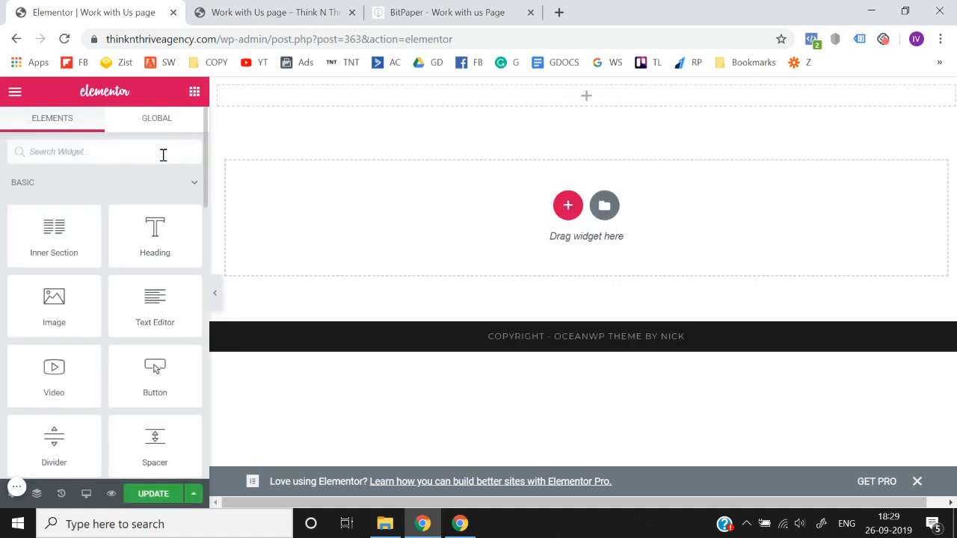
{"action": "type", "text": "ima"}
{"action": "left_click_drag", "start_coordinate": [49, 196], "coordinate": [573, 105]}
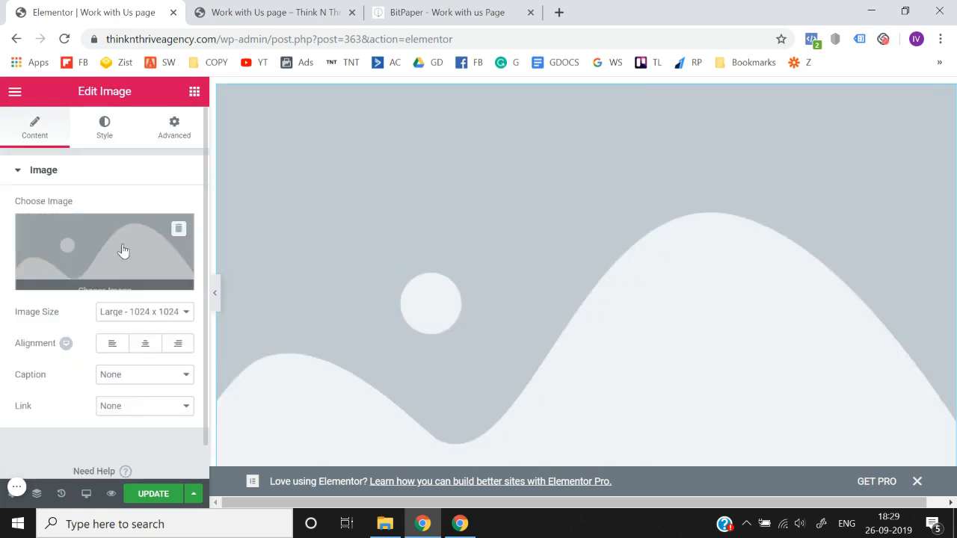
Insert the agency logo thinknthrive-logo-1.png from the media library into the Image widget
{"action": "left_click", "coordinate": [123, 250]}
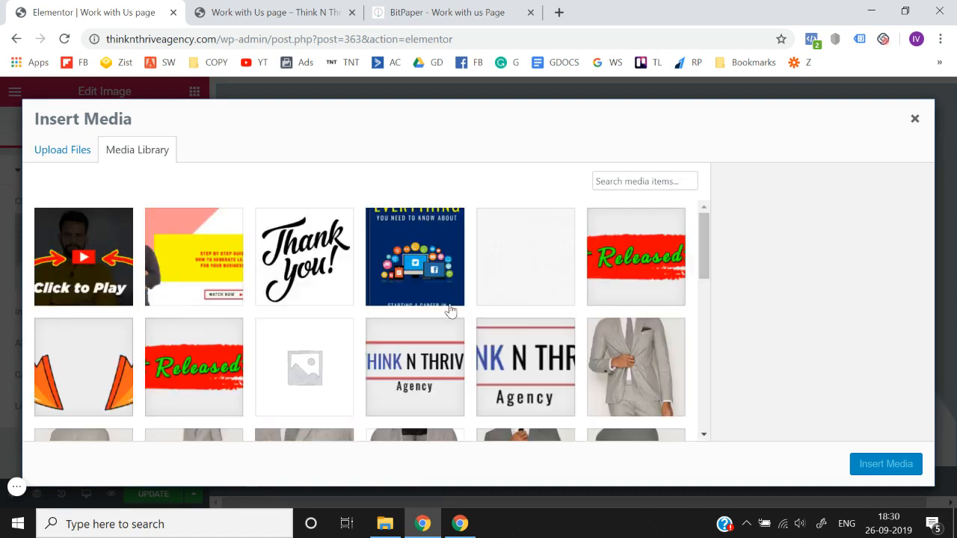
{"action": "left_click_drag", "start_coordinate": [703, 247], "coordinate": [703, 275]}
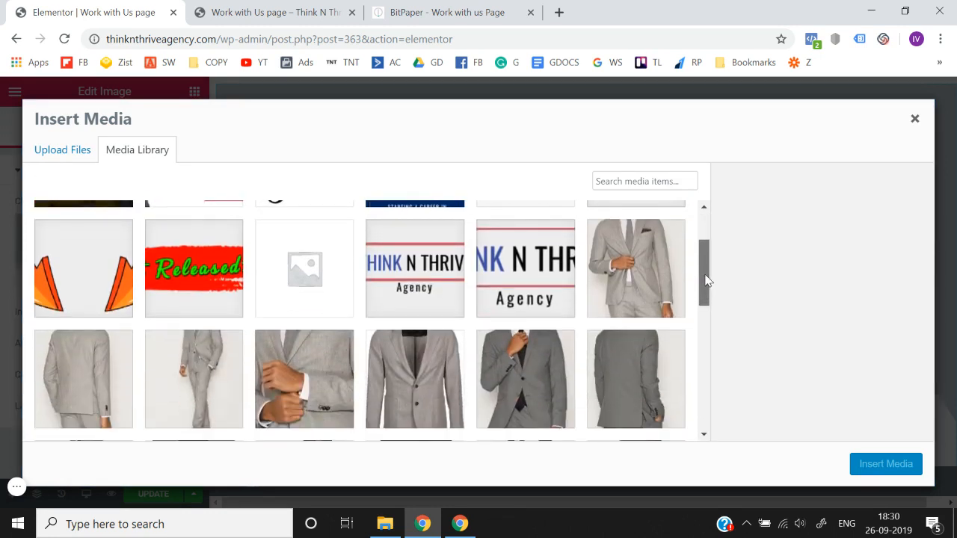
{"action": "left_click", "coordinate": [393, 299]}
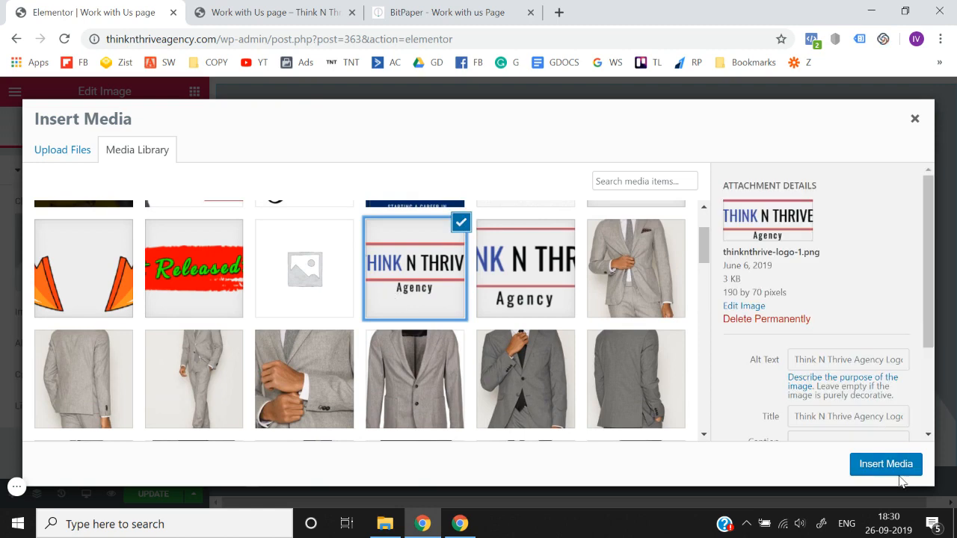
{"action": "left_click", "coordinate": [897, 471]}
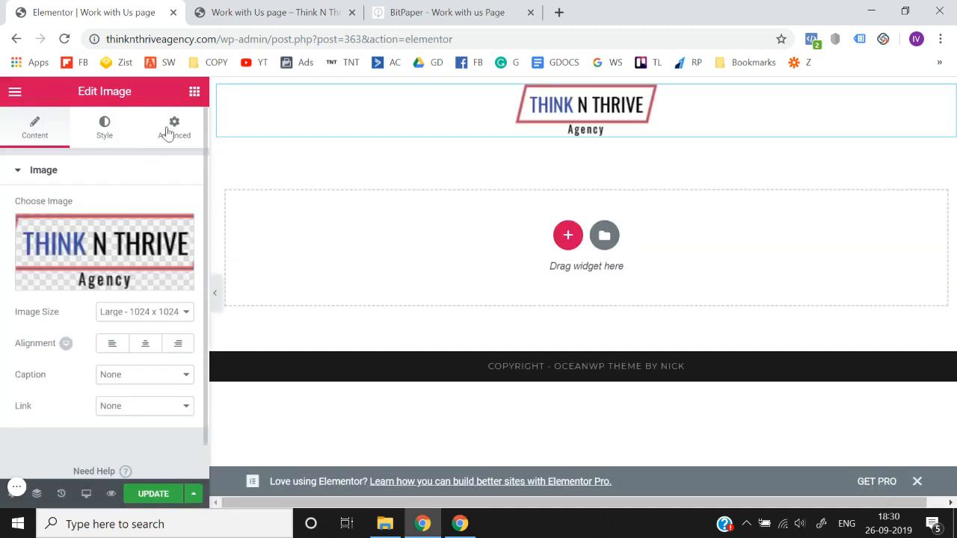
Add a second single-column section below the logo and place a Heading widget in it
{"action": "left_click", "coordinate": [196, 92]}
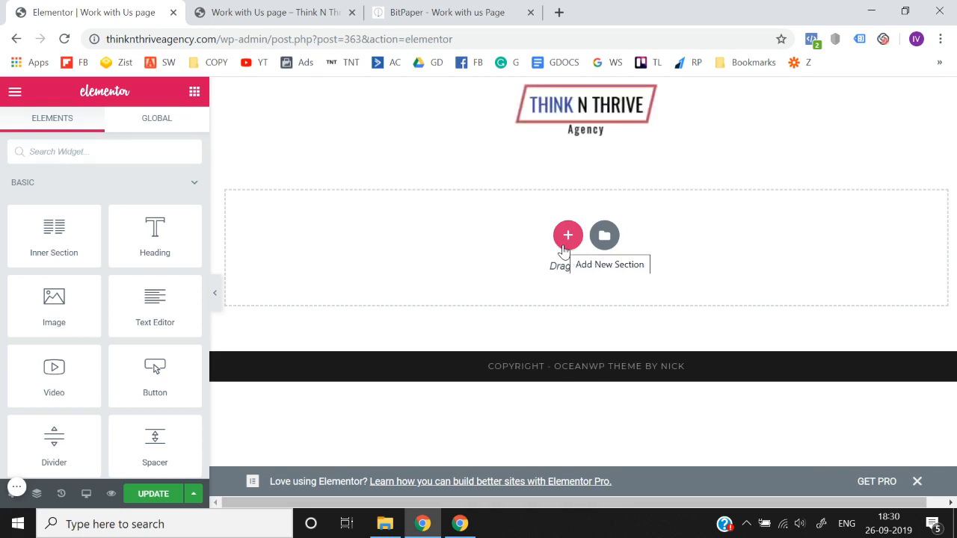
{"action": "left_click", "coordinate": [565, 240]}
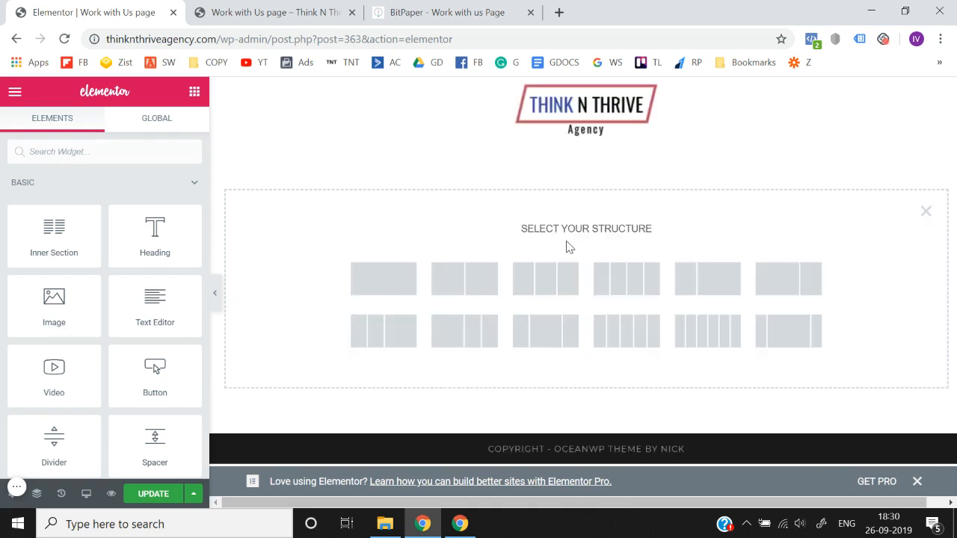
{"action": "left_click", "coordinate": [361, 284]}
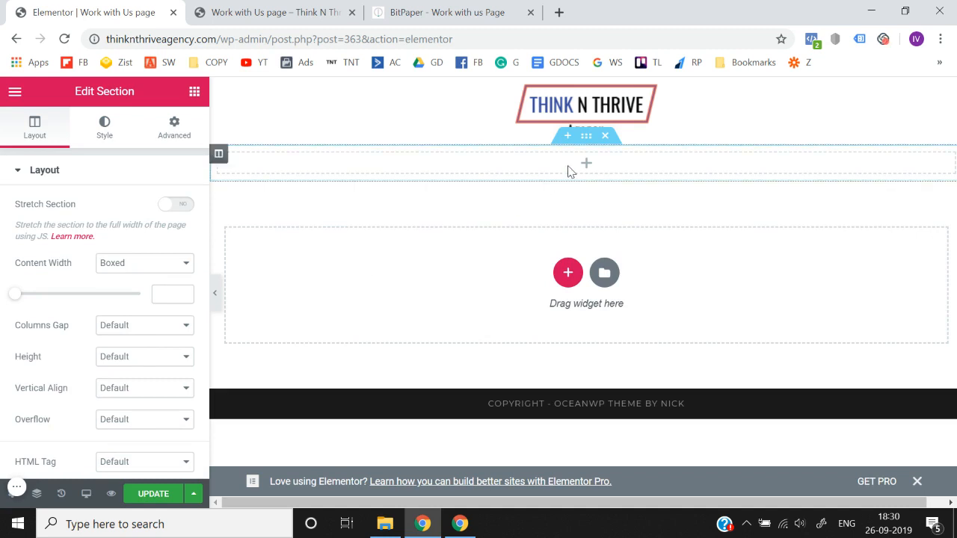
{"action": "left_click", "coordinate": [195, 91]}
{"action": "left_click_drag", "start_coordinate": [154, 233], "coordinate": [583, 157]}
Replace the heading text with "For business owners who are looking to double, triple or even quadruple their revenue"
{"action": "left_click", "coordinate": [138, 243]}
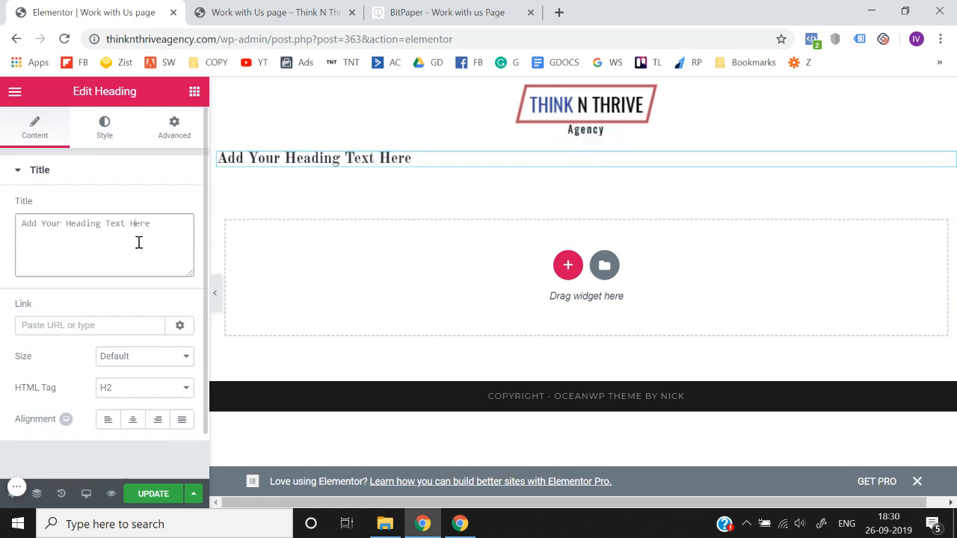
{"action": "key", "text": "ctrl+a"}
{"action": "key", "text": "BackSpace"}
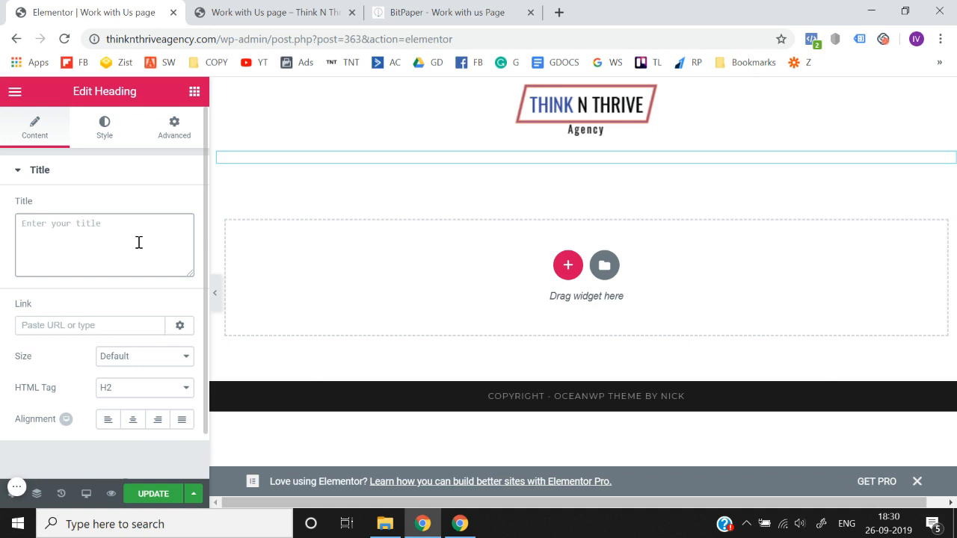
{"action": "type", "text": "FOr"}
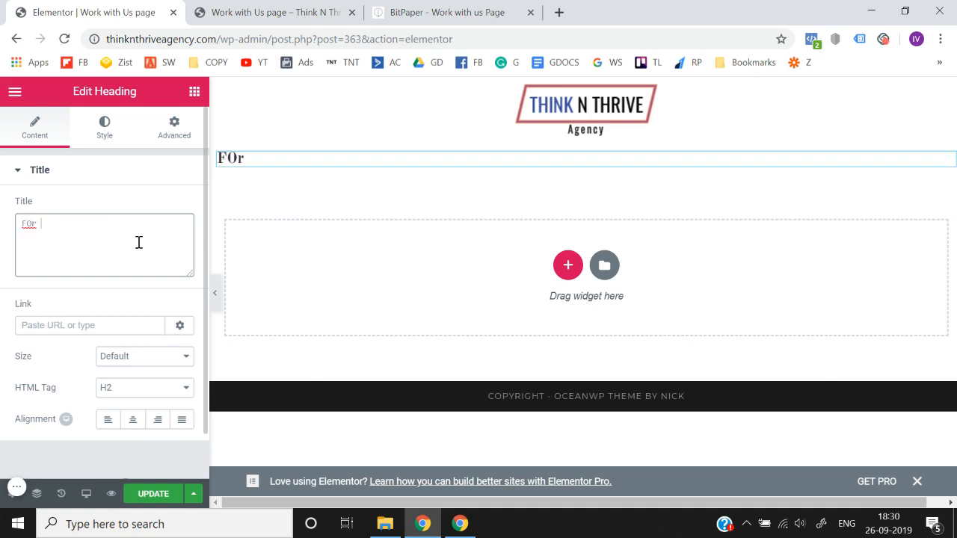
{"action": "key", "text": "BackSpace"}
{"action": "type", "text": "For ub"}
{"action": "key", "text": "BackSpace"}
{"action": "key", "text": "BackSpace"}
{"action": "key", "text": "BackSpace"}
{"action": "type", "text": "bue"}
{"action": "type", "text": "iness "}
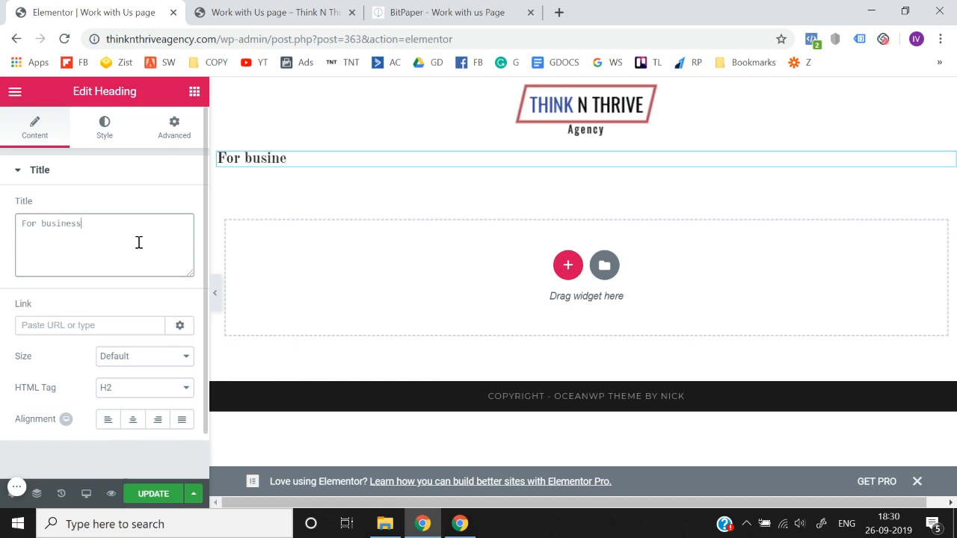
{"action": "type", "text": "owners who "}
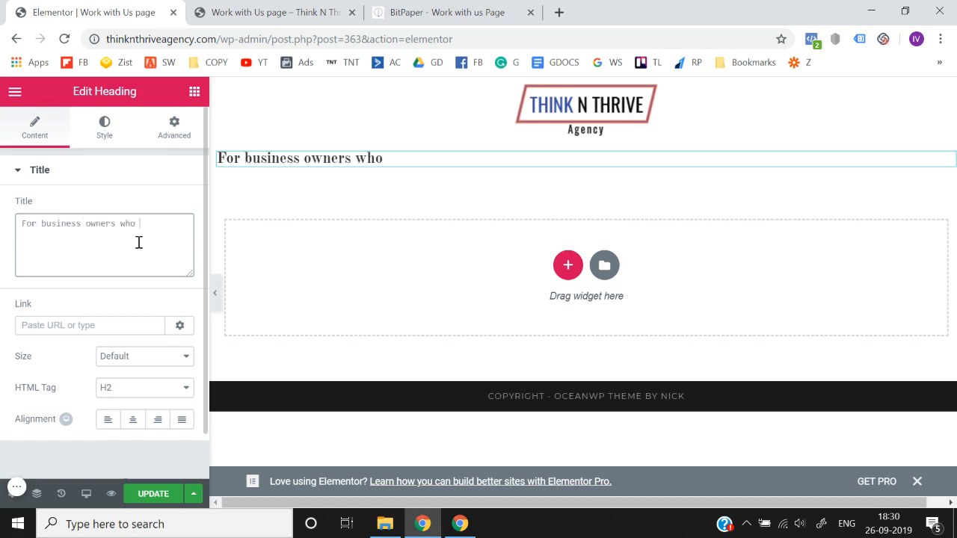
{"action": "type", "text": "are looking to "}
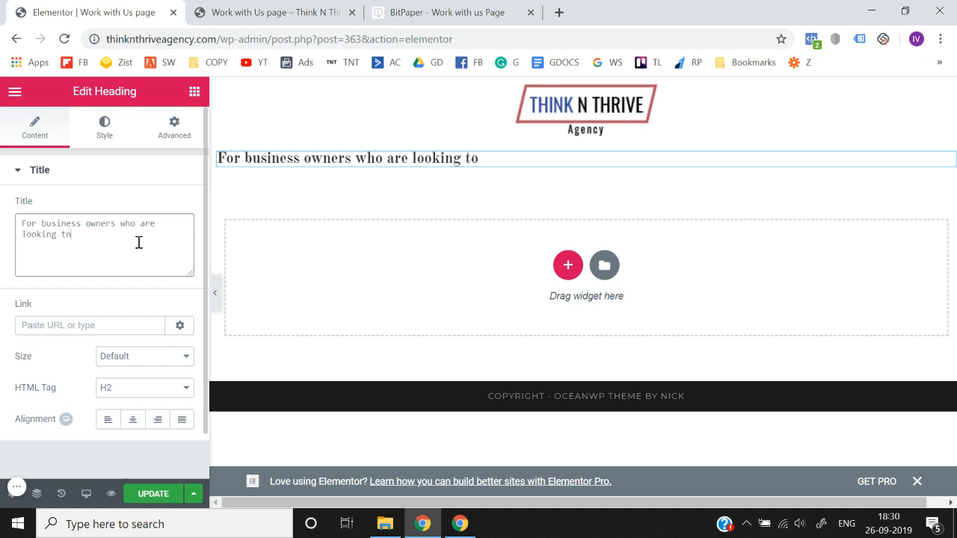
{"action": "type", "text": "double, truipl"}
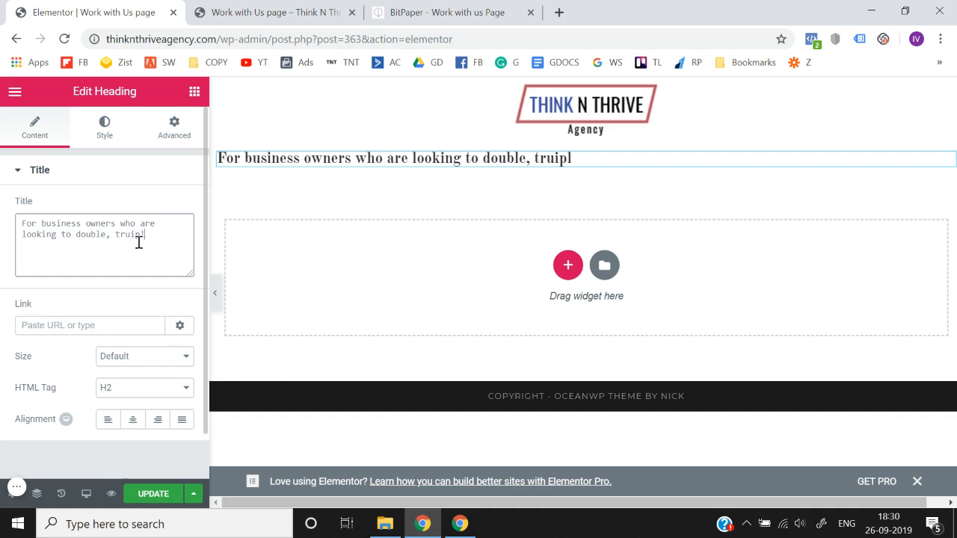
{"action": "type", "text": "ple o"}
{"action": "key", "text": "BackSpace"}
{"action": "type", "text": "r even"}
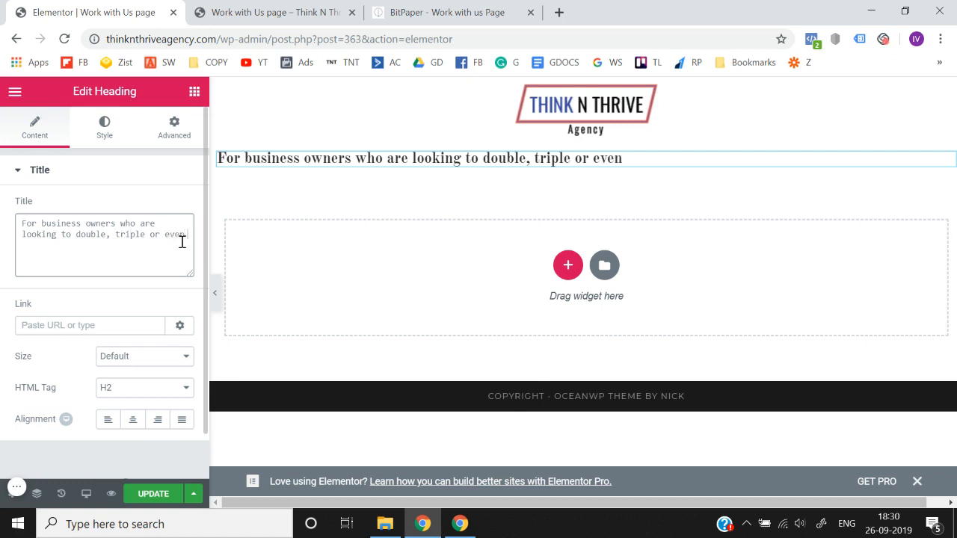
{"action": "type", "text": " quadrupe t"}
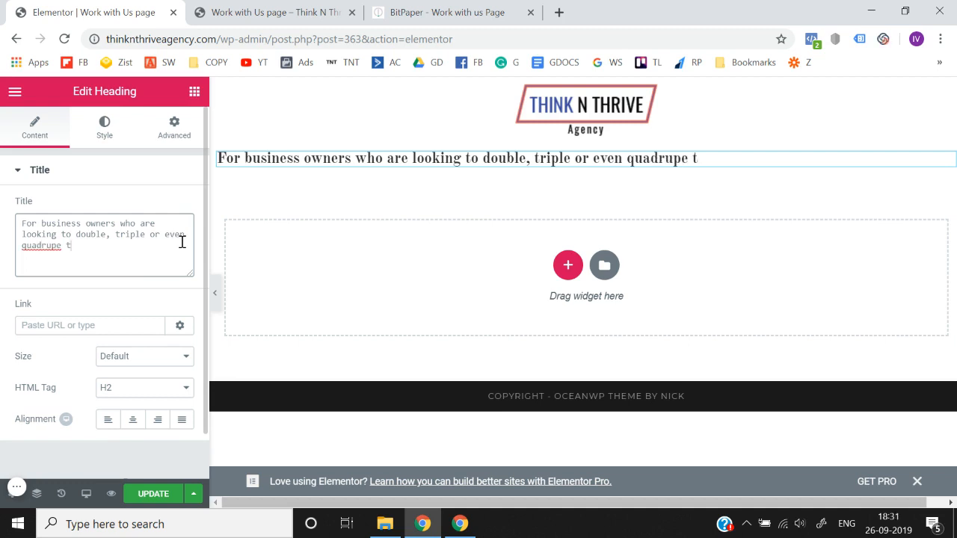
{"action": "key", "text": "BackSpace"}
{"action": "key", "text": "BackSpace"}
{"action": "key", "text": "BackSpace"}
{"action": "key", "text": "BackSpace"}
{"action": "type", "text": "ple their revenue"}
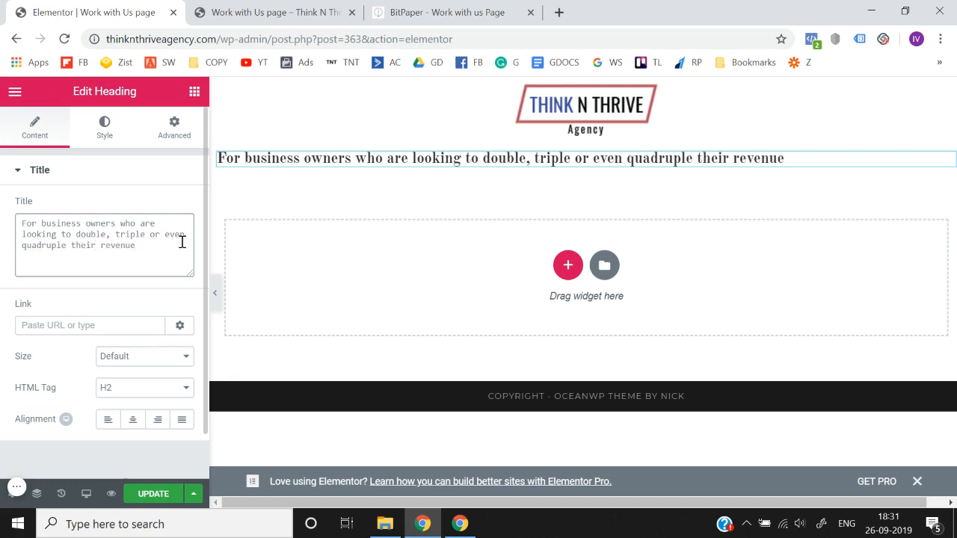
Center the heading and set its font family to Nunito
{"action": "left_click", "coordinate": [130, 423]}
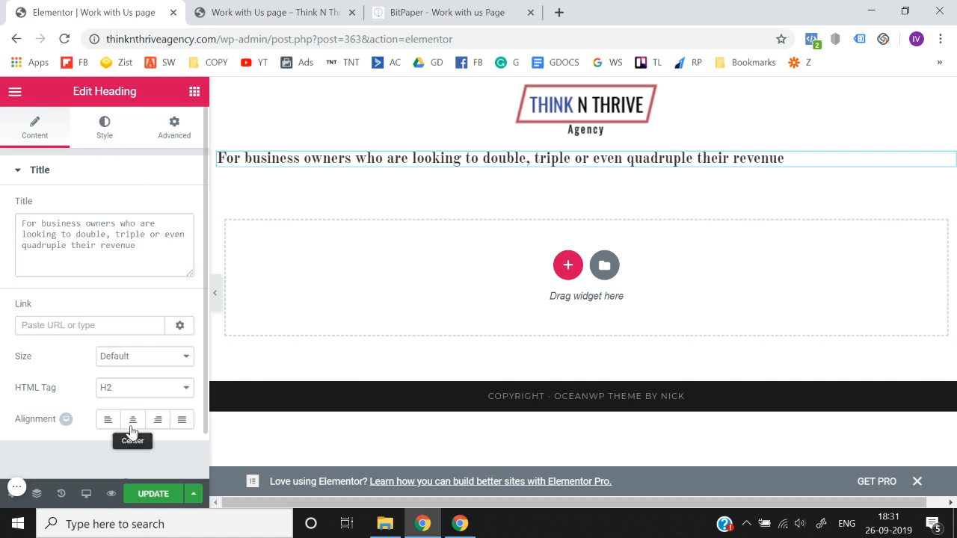
{"action": "left_click", "coordinate": [115, 132]}
{"action": "left_click", "coordinate": [190, 242]}
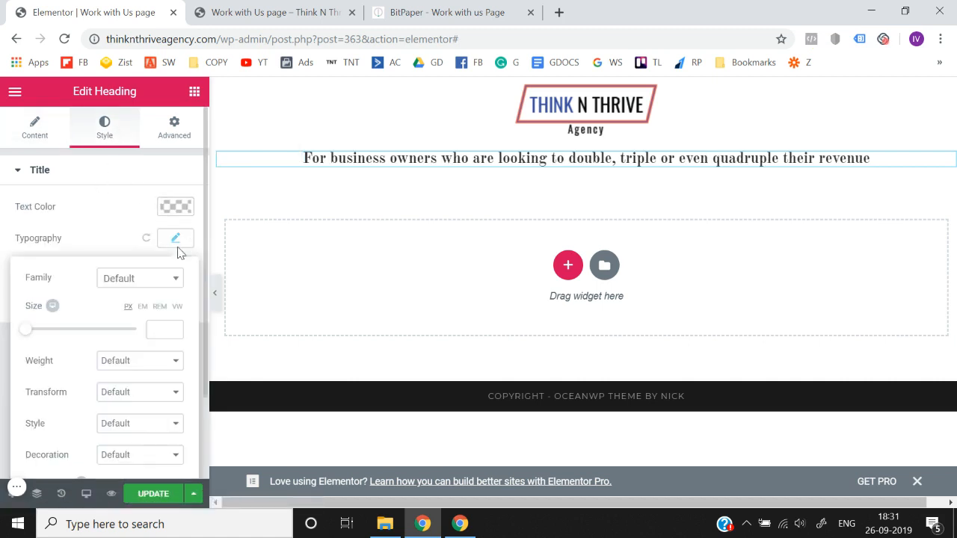
{"action": "left_click", "coordinate": [124, 280]}
{"action": "type", "text": "nun"}
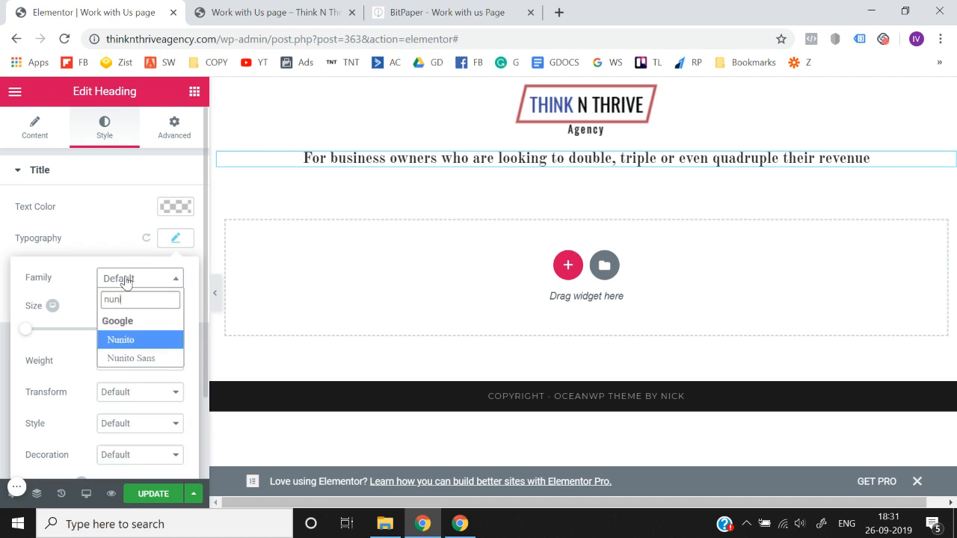
{"action": "type", "text": "i"}
{"action": "left_click", "coordinate": [124, 341]}
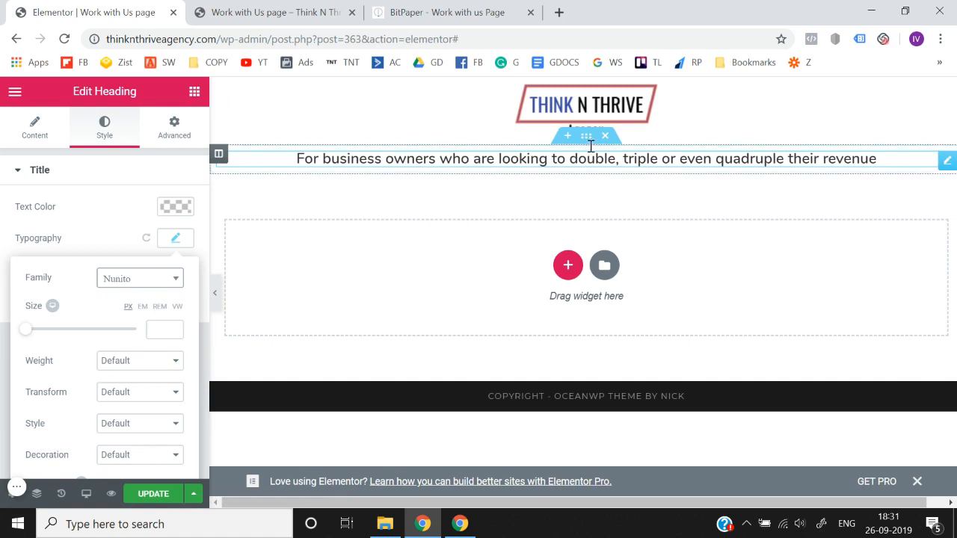
Give the section holding the "For business owners" heading a classic background in black (#000000)
{"action": "left_click", "coordinate": [587, 137]}
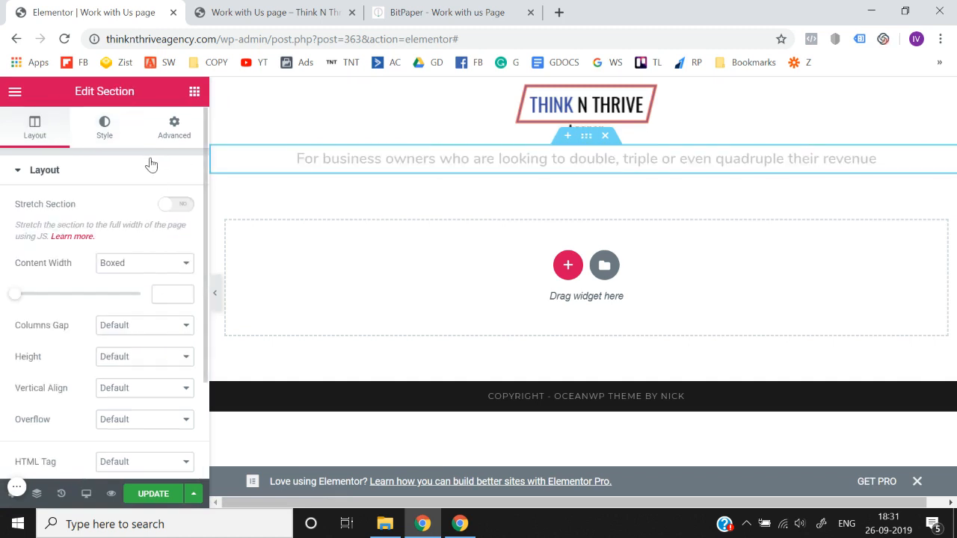
{"action": "left_click", "coordinate": [102, 131]}
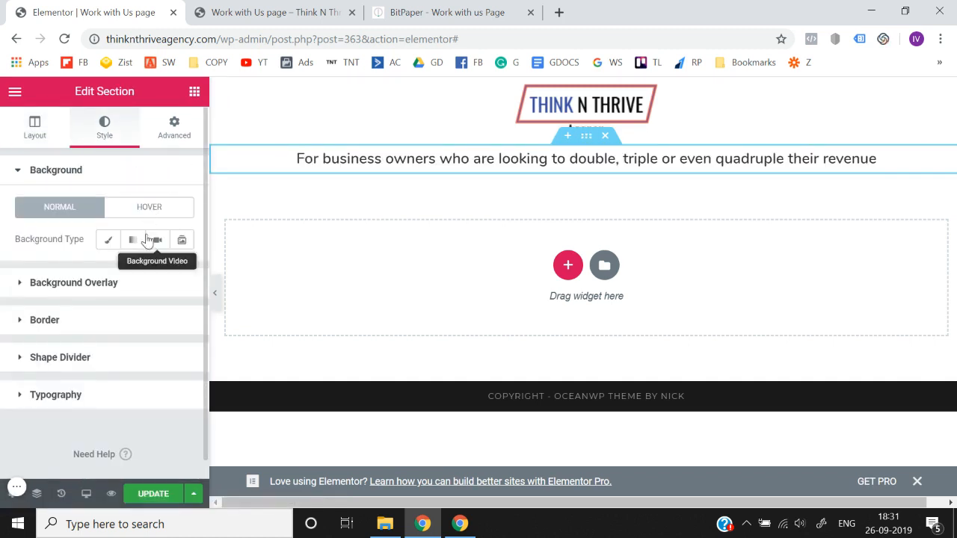
{"action": "left_click", "coordinate": [109, 240]}
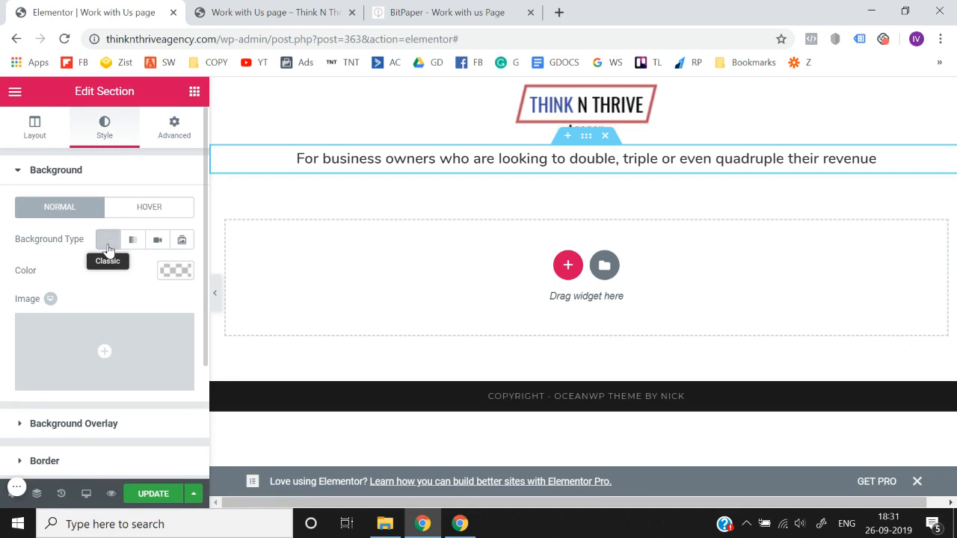
{"action": "left_click", "coordinate": [171, 271]}
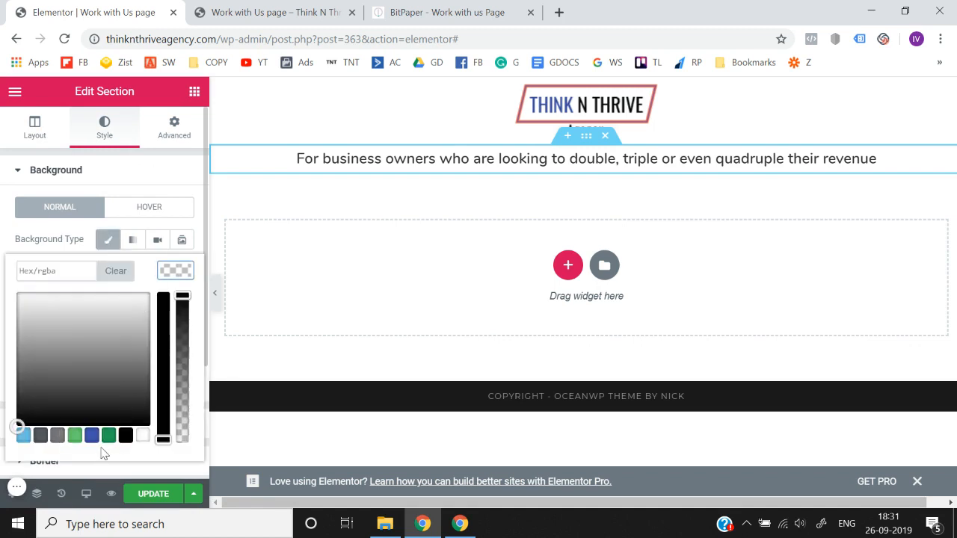
{"action": "left_click", "coordinate": [126, 436]}
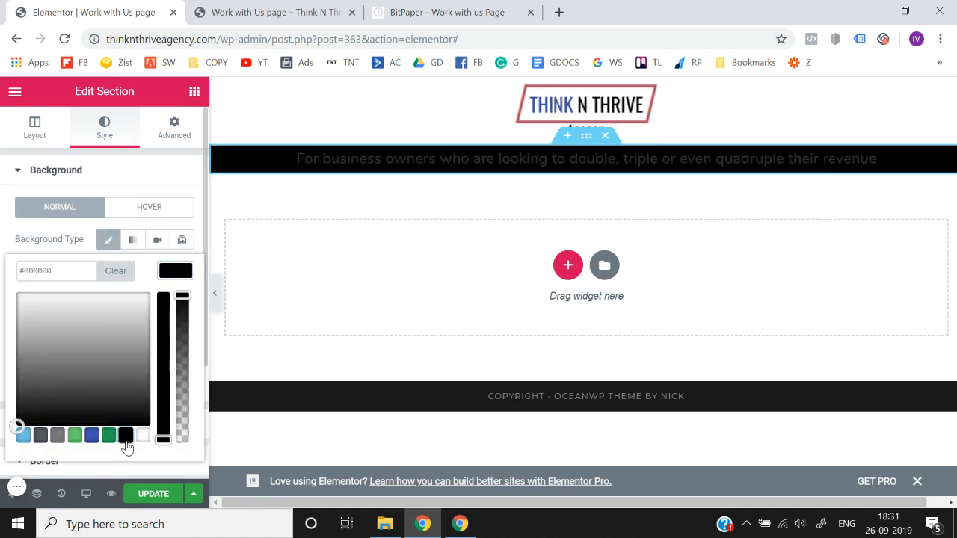
{"action": "left_click", "coordinate": [3, 386]}
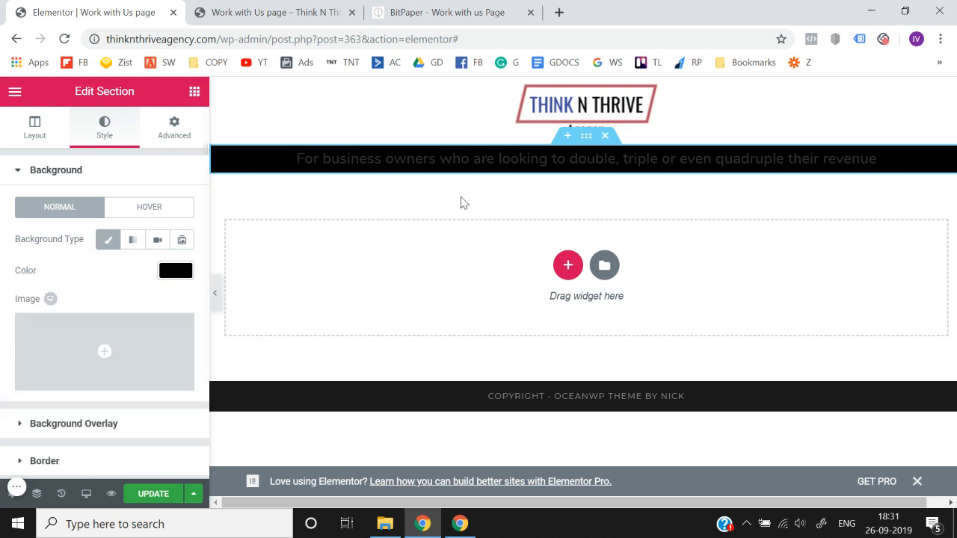
Set the text color of the "For business owners" heading to white (#ffffff)
{"action": "left_click", "coordinate": [493, 159]}
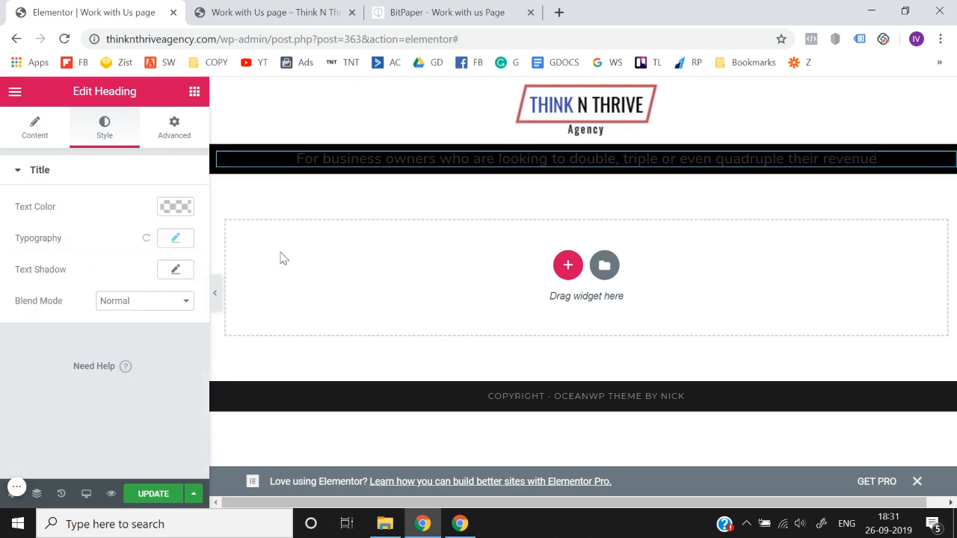
{"action": "left_click", "coordinate": [168, 213]}
{"action": "left_click", "coordinate": [142, 372]}
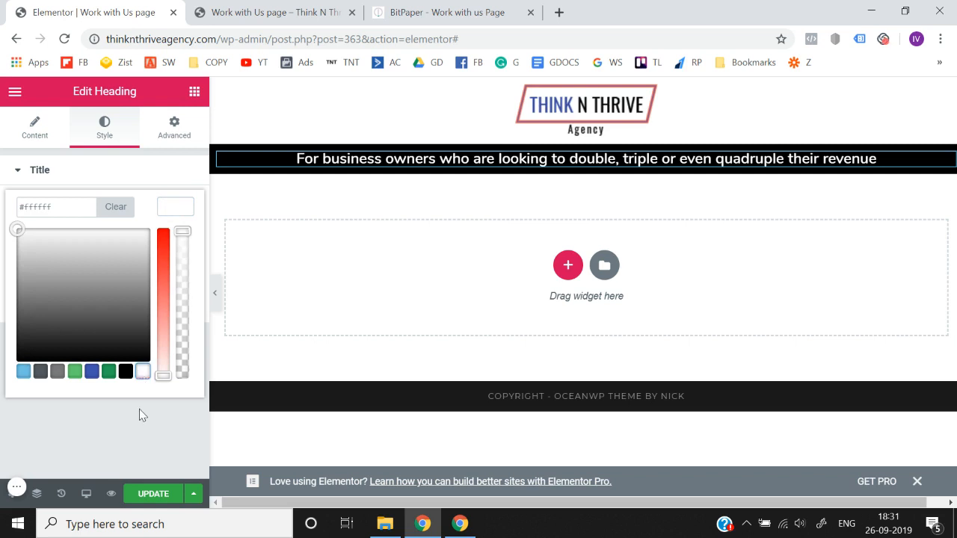
{"action": "left_click", "coordinate": [139, 415]}
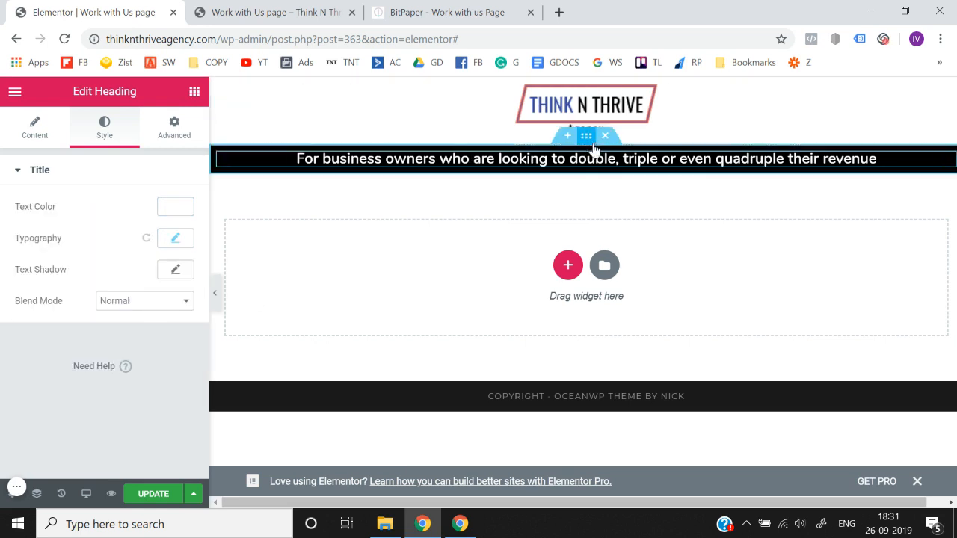
Set the black section's boxed content width to 900 and preview the page without the editing panel
{"action": "left_click", "coordinate": [587, 139]}
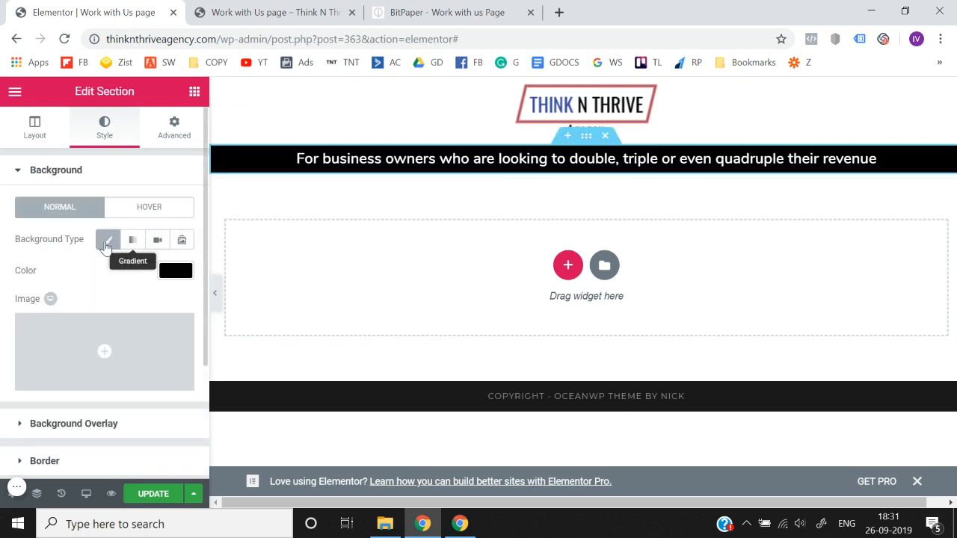
{"action": "left_click", "coordinate": [34, 127]}
{"action": "left_click", "coordinate": [165, 298]}
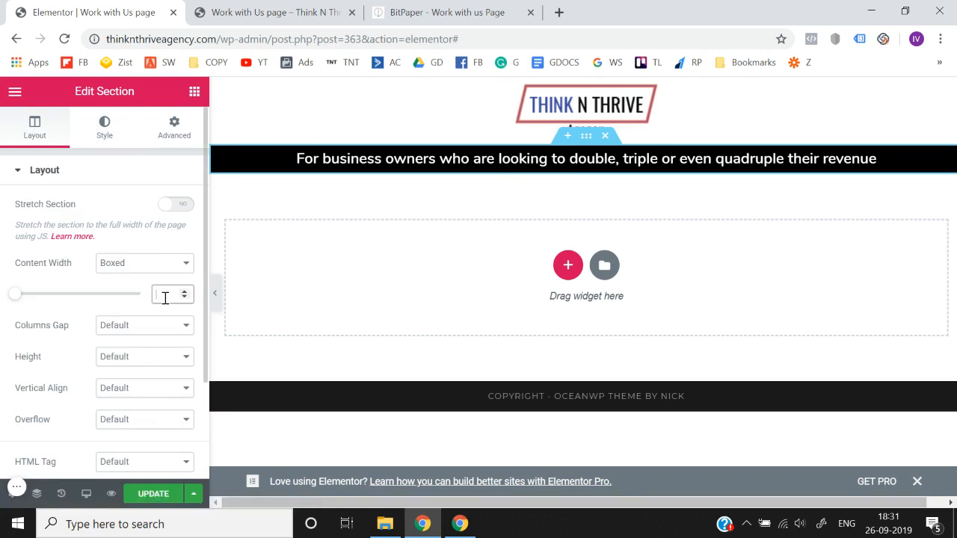
{"action": "type", "text": "900"}
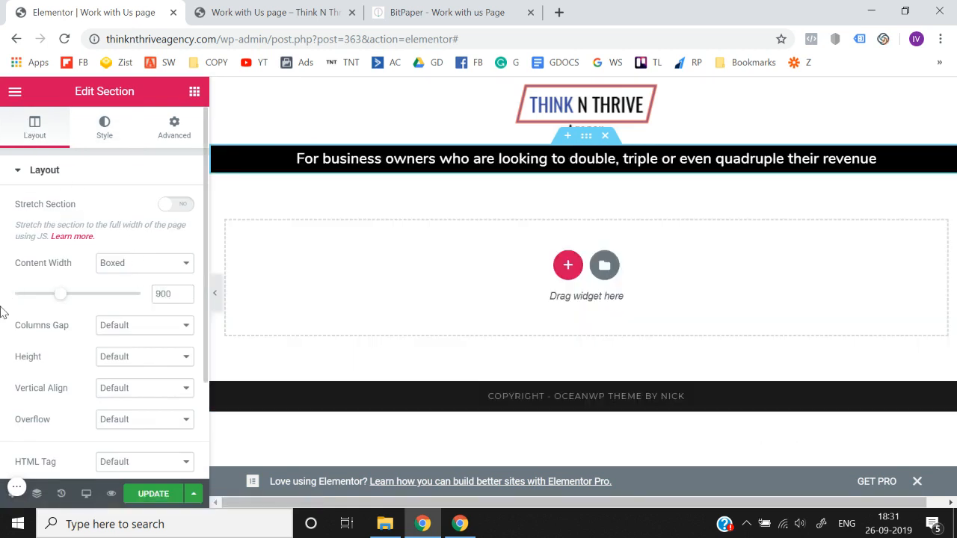
{"action": "left_click", "coordinate": [215, 299]}
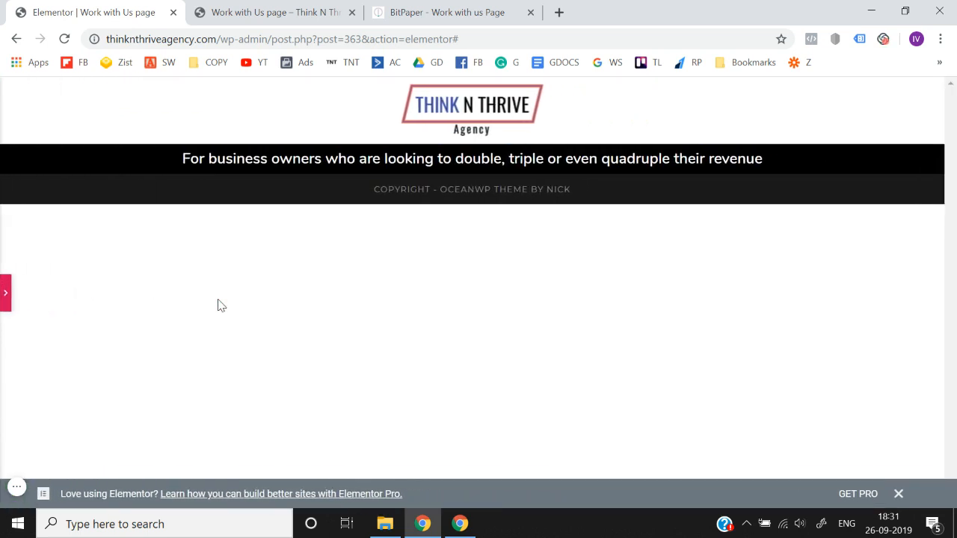
{"action": "left_click", "coordinate": [4, 294]}
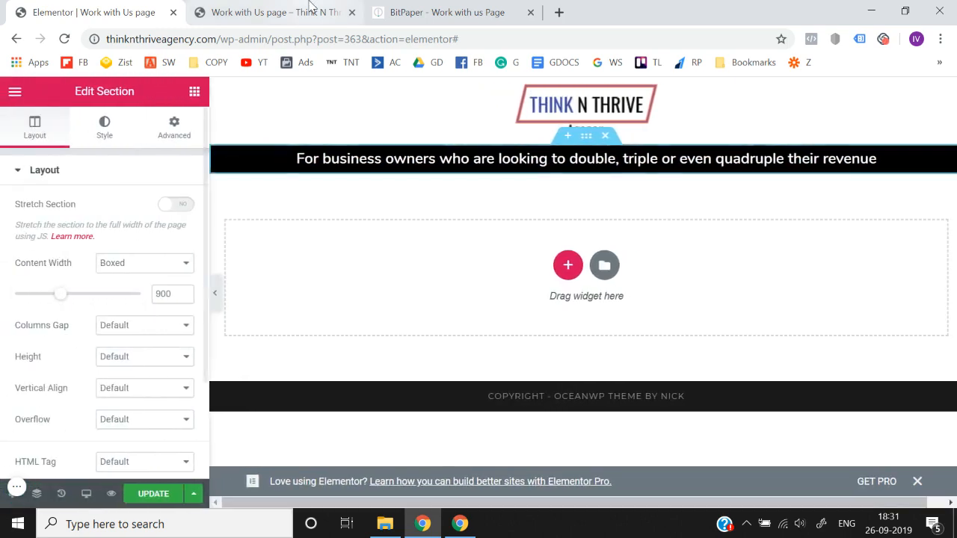
Check the whiteboard page plan, then add a single-column section below the black banner with a Heading widget in it
{"action": "left_click", "coordinate": [311, 6]}
{"action": "left_click", "coordinate": [440, 10]}
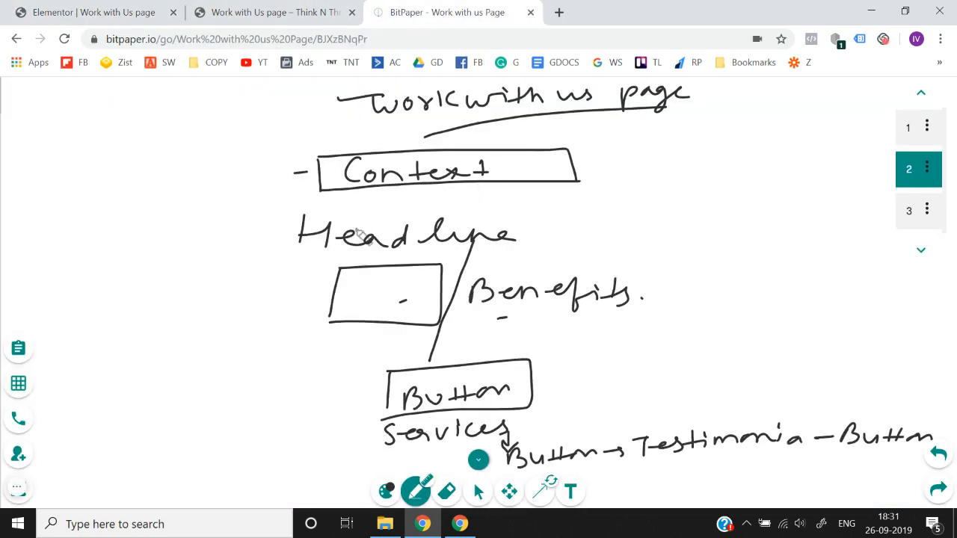
{"action": "left_click", "coordinate": [93, 12]}
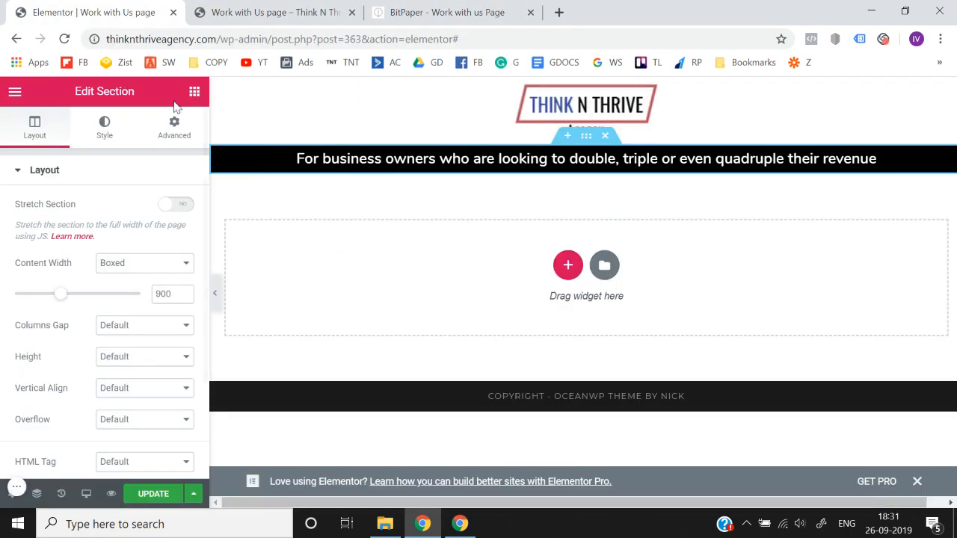
{"action": "left_click", "coordinate": [195, 91]}
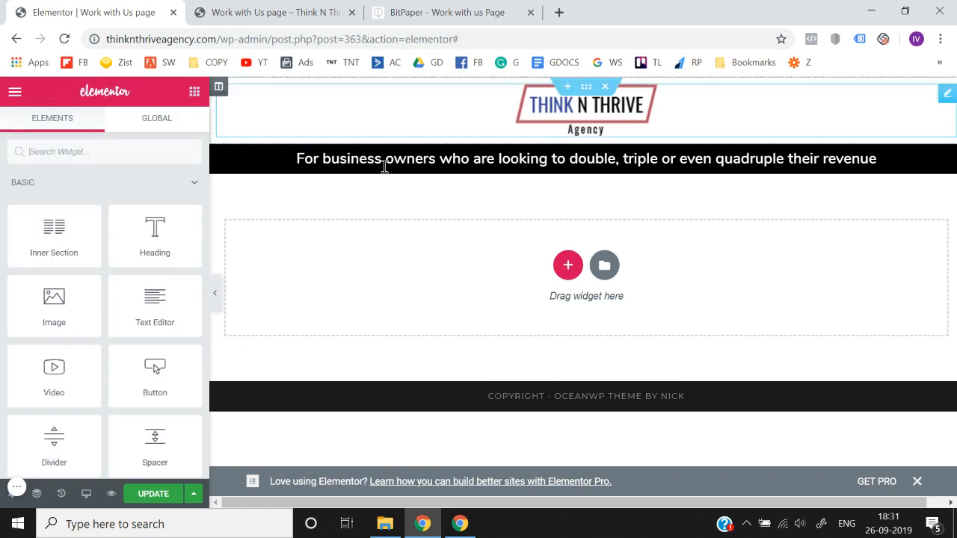
{"action": "left_click", "coordinate": [568, 268]}
{"action": "left_click", "coordinate": [388, 323]}
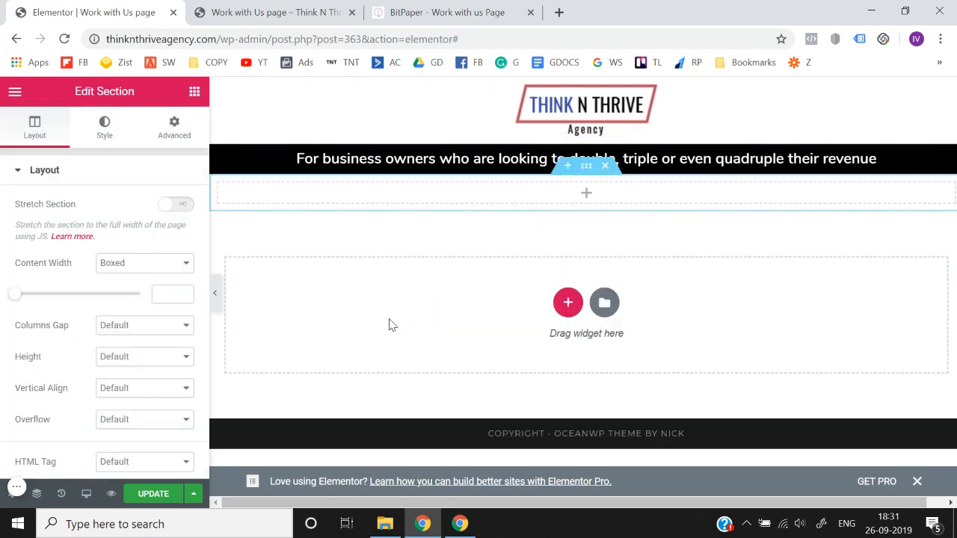
{"action": "left_click", "coordinate": [193, 91]}
{"action": "left_click_drag", "start_coordinate": [154, 216], "coordinate": [569, 193]}
Set the new heading's text to "Double, Triple or even Quadruple your revenue in as little as 180 Days using our Proven and predictable Digital Marketing Strategies."
{"action": "left_click", "coordinate": [116, 238]}
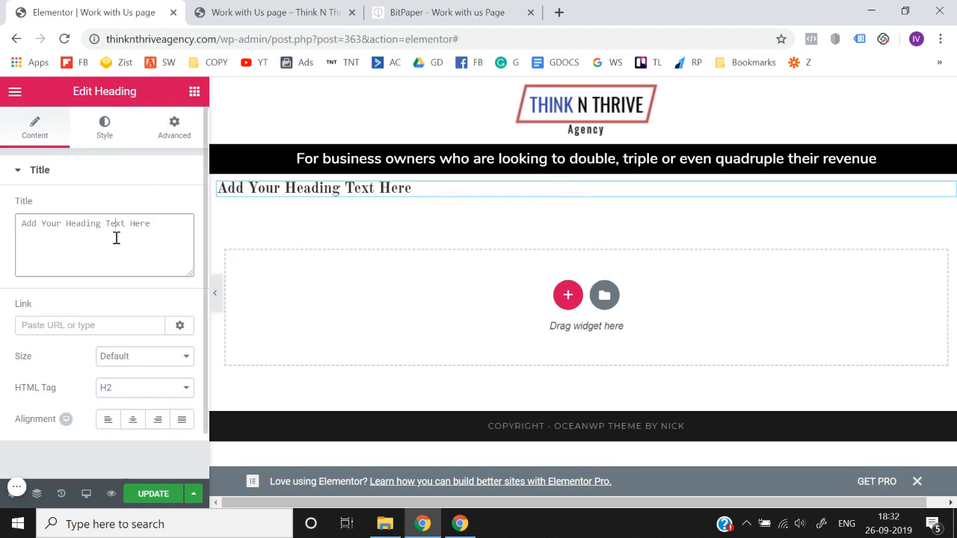
{"action": "key", "text": "ctrl+a"}
{"action": "key", "text": "BackSpace"}
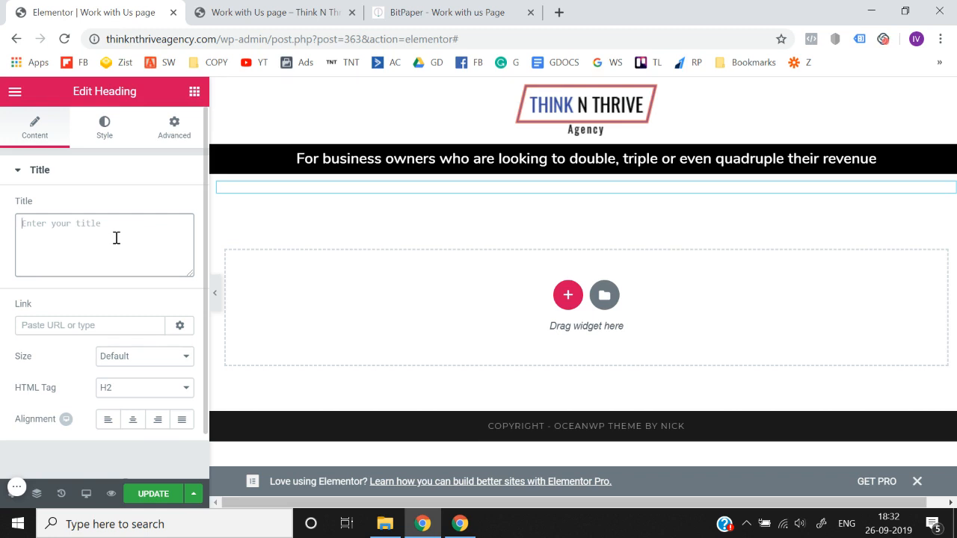
{"action": "type", "text": "Do"}
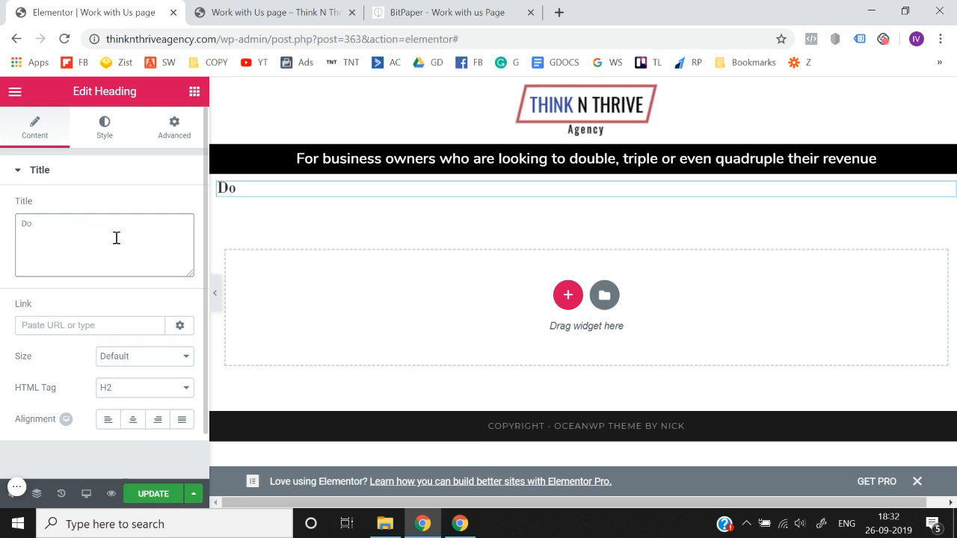
{"action": "type", "text": "uble Triple"}
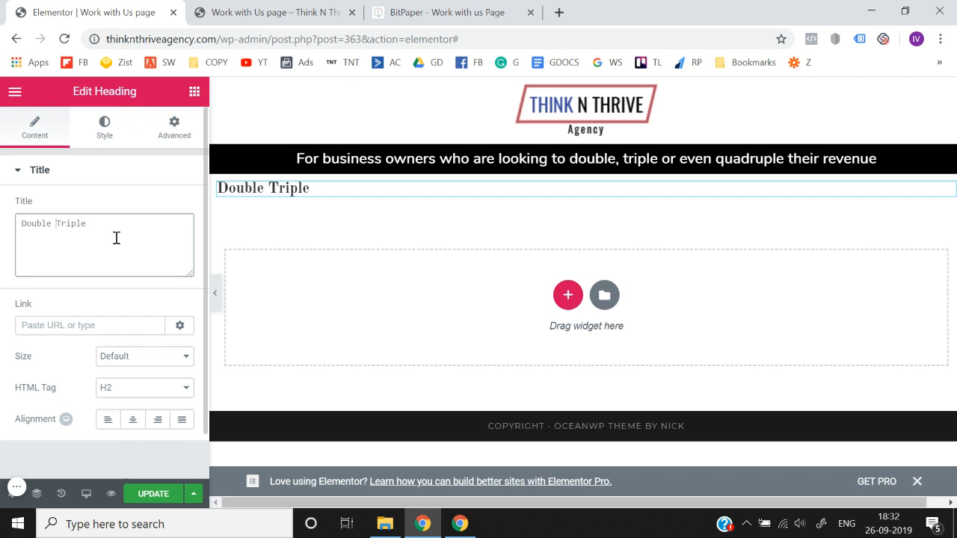
{"action": "key", "text": "BackSpace"}
{"action": "type", "text": ", "}
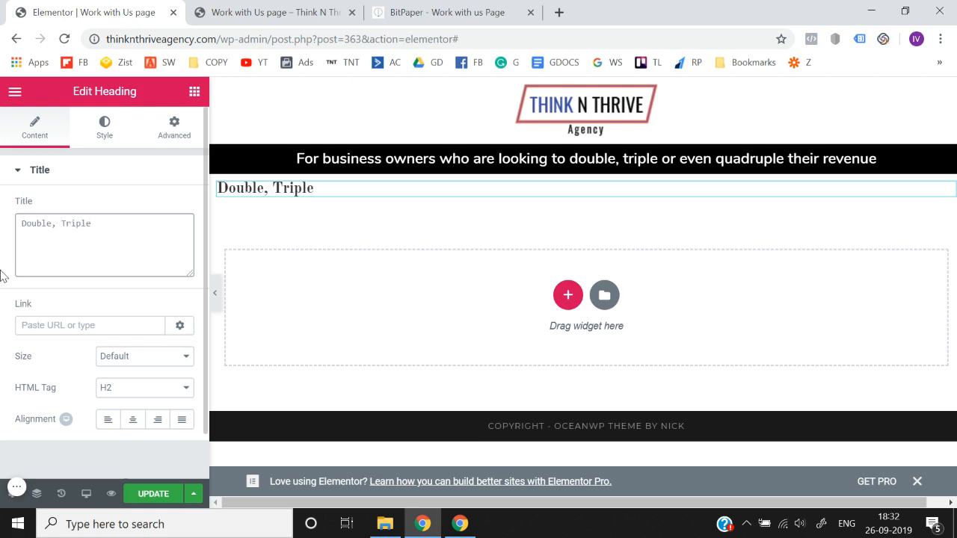
{"action": "type", "text": "or even"}
{"action": "type", "text": "Quad"}
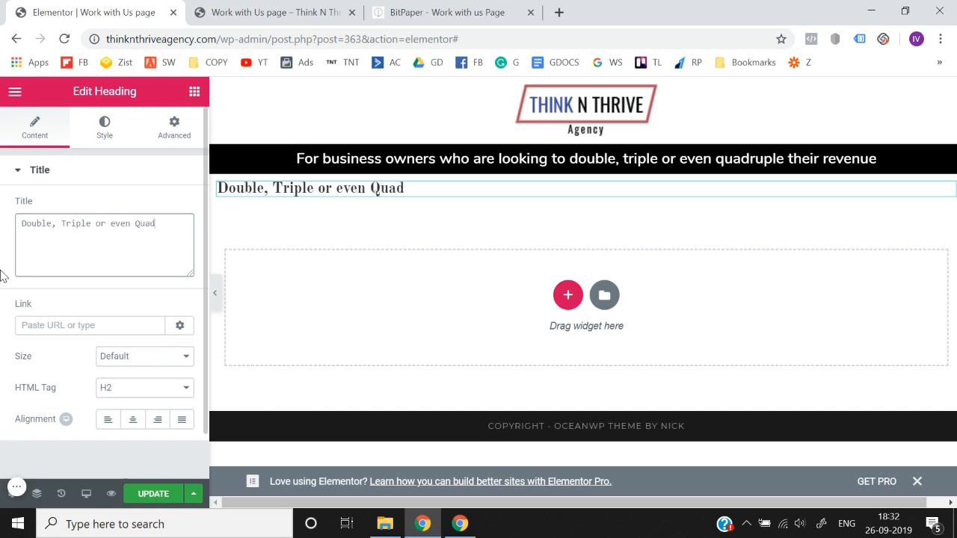
{"action": "type", "text": "uple your"}
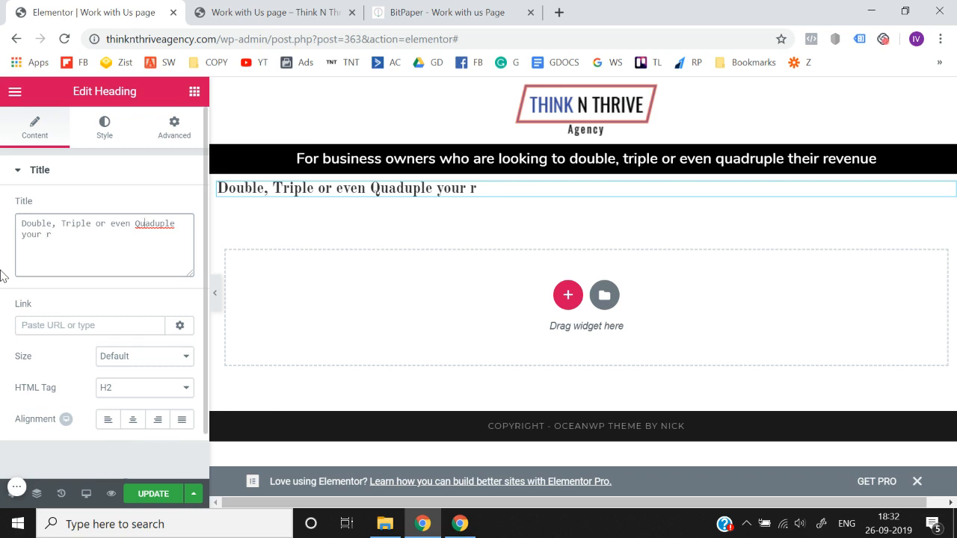
{"action": "type", "text": "r"}
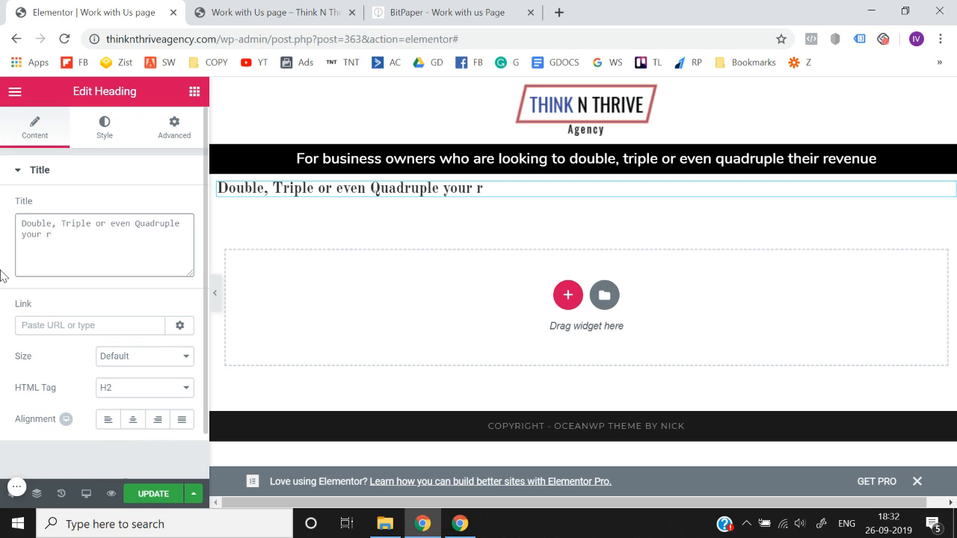
{"action": "type", "text": "your revenue in a"}
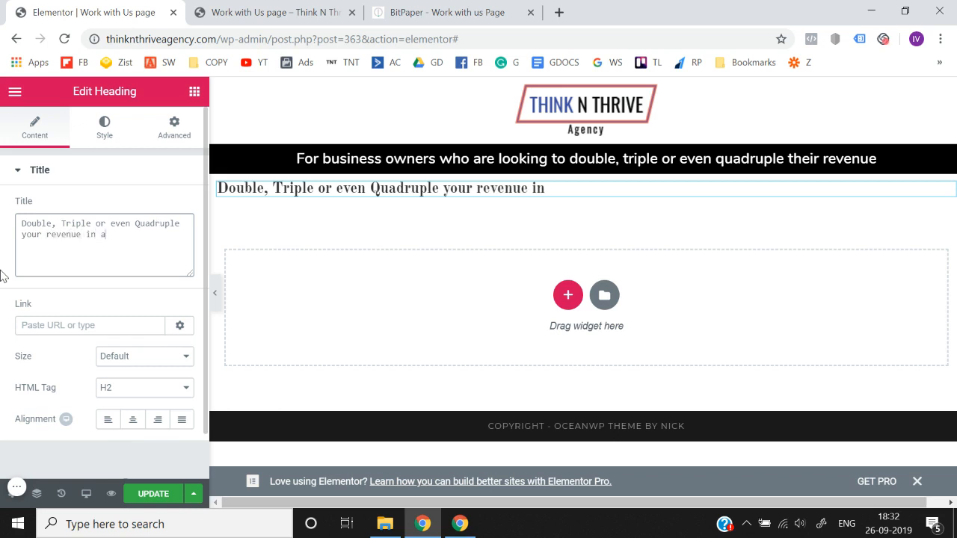
{"action": "type", "text": "s little as"}
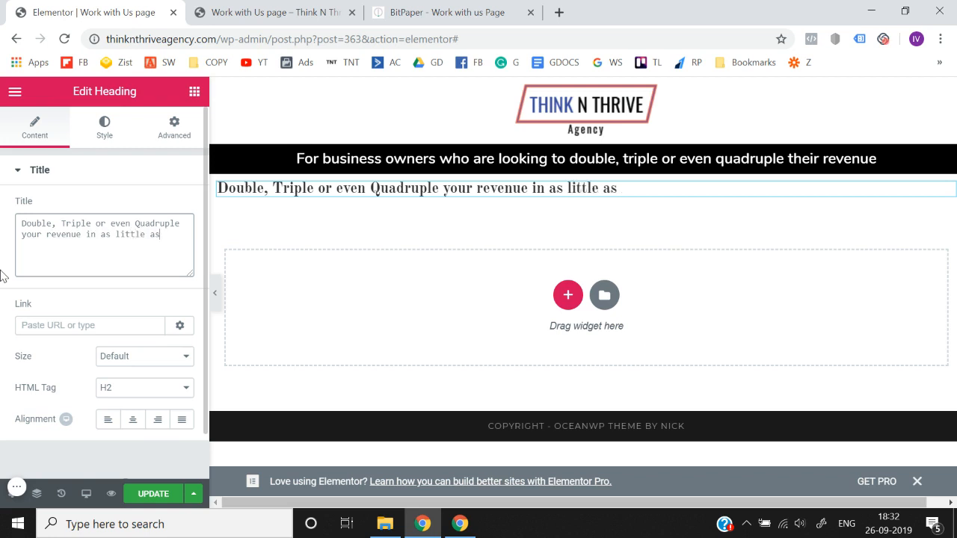
{"action": "type", "text": " 180 Dyas"}
{"action": "type", "text": "ays isin"}
{"action": "key", "text": "BackSpace"}
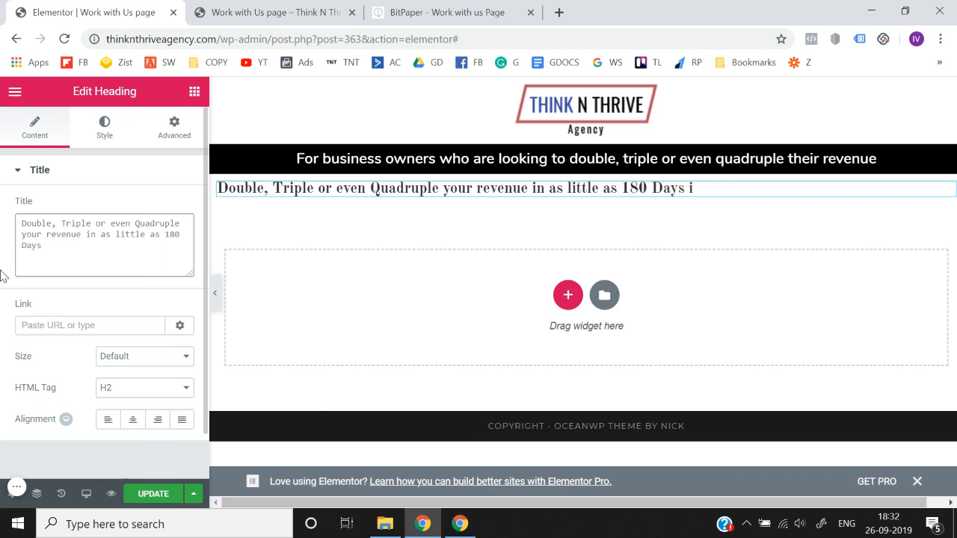
{"action": "type", "text": "using our Proven"}
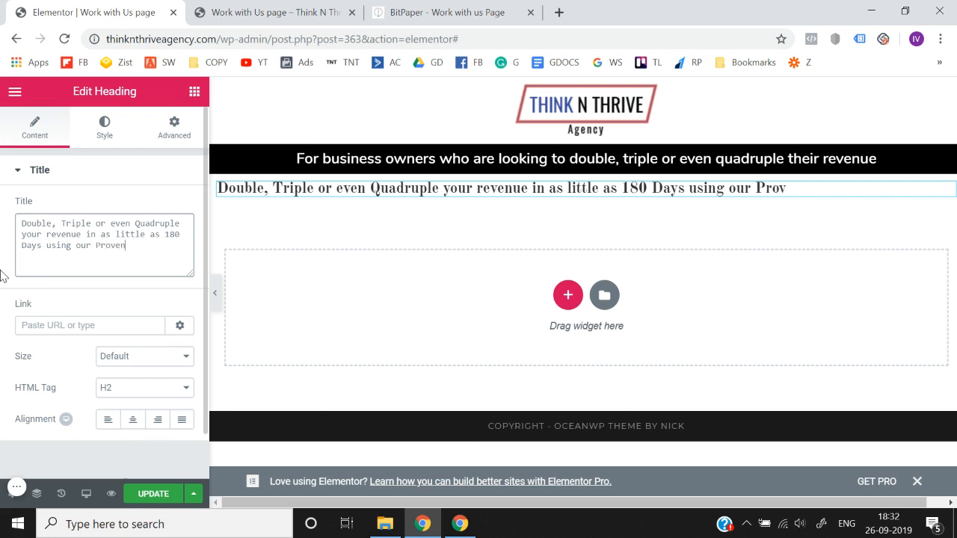
{"action": "type", "text": " and predictbva"}
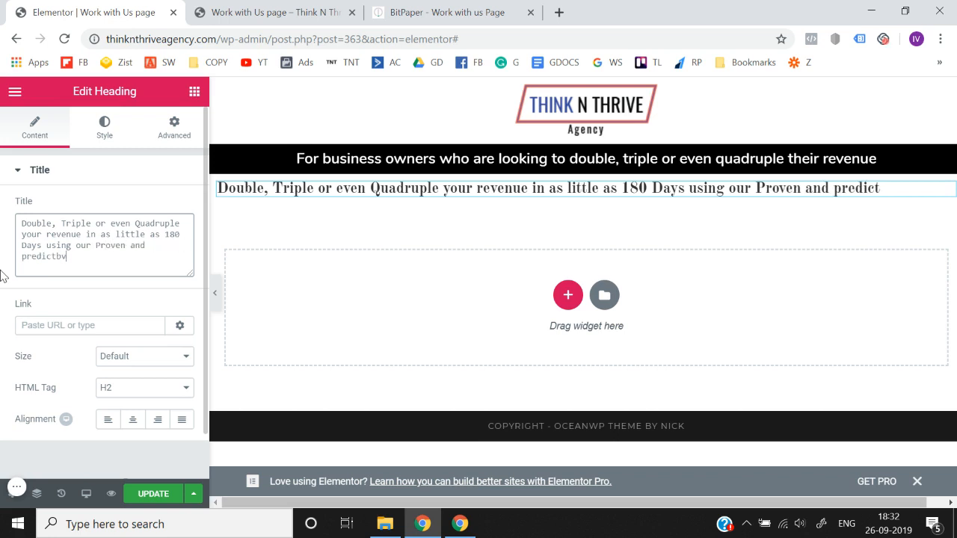
{"action": "key", "text": "BackSpace"}
{"action": "type", "text": "able Digital Market"}
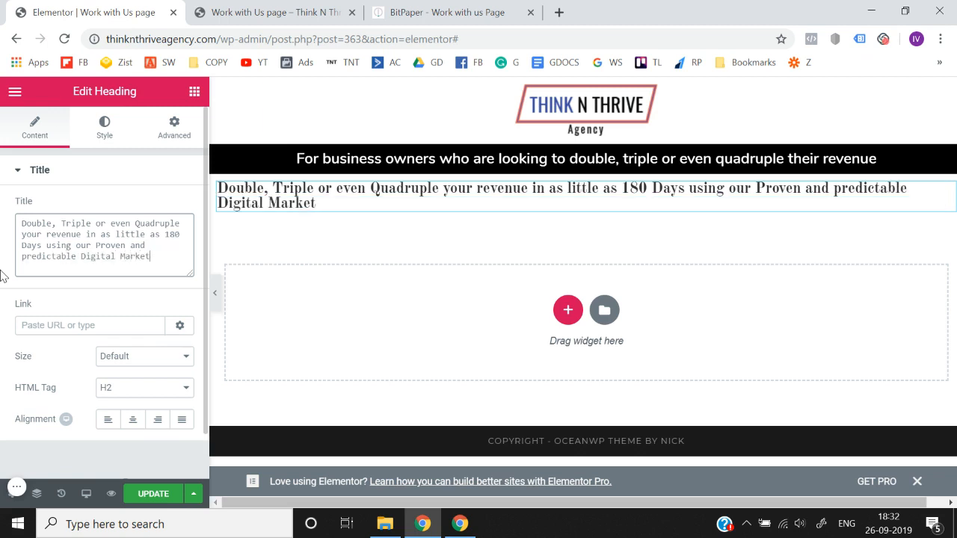
{"action": "type", "text": "ing Stratgiue"}
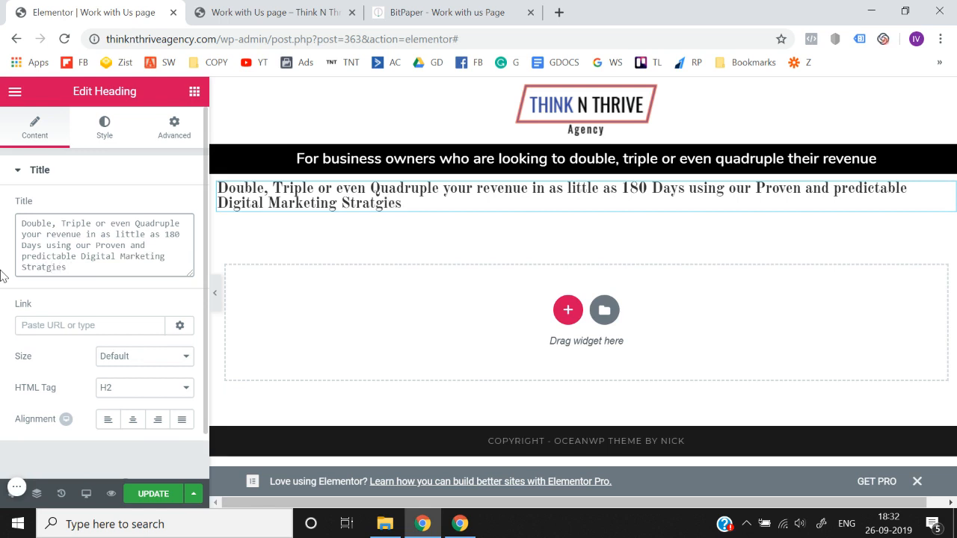
{"action": "type", "text": "."}
{"action": "left_click", "coordinate": [49, 268]}
{"action": "type", "text": "e"}
Center-align the "Double, Triple or even Quadruple" heading within its section
{"action": "left_click", "coordinate": [108, 126]}
{"action": "left_click", "coordinate": [31, 131]}
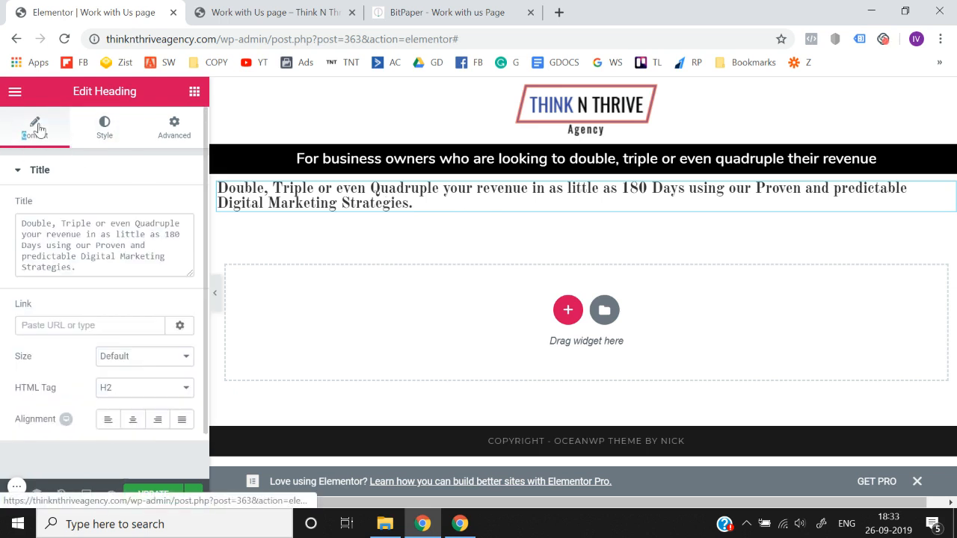
{"action": "left_click", "coordinate": [132, 420]}
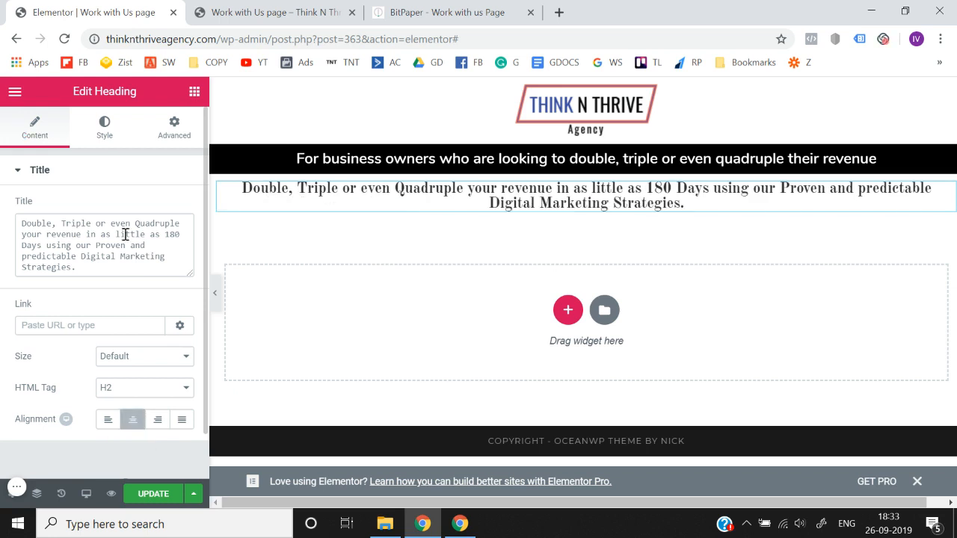
Set the font family of the "Double, Triple or even Quadruple" heading to Nunito
{"action": "left_click", "coordinate": [103, 134]}
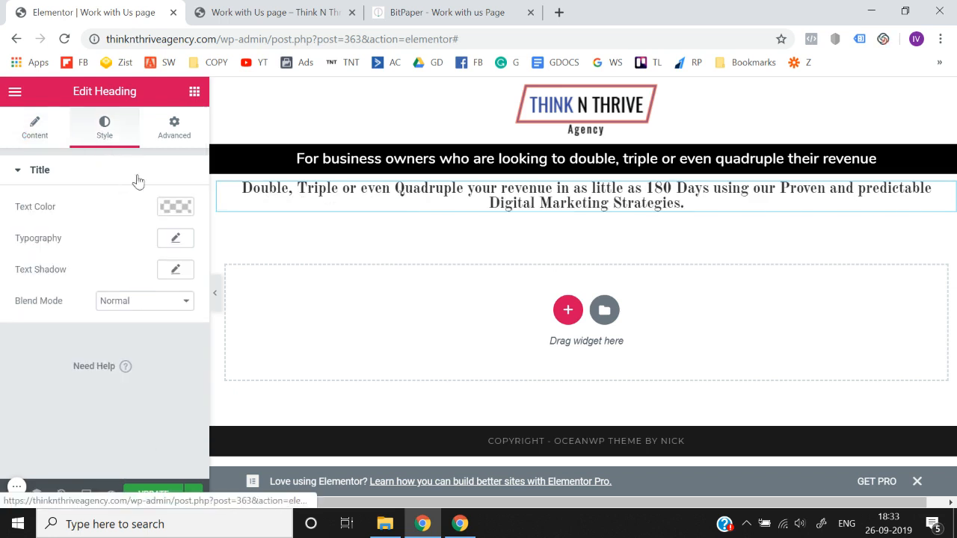
{"action": "left_click", "coordinate": [176, 239]}
{"action": "left_click", "coordinate": [138, 281]}
{"action": "type", "text": "nuni"}
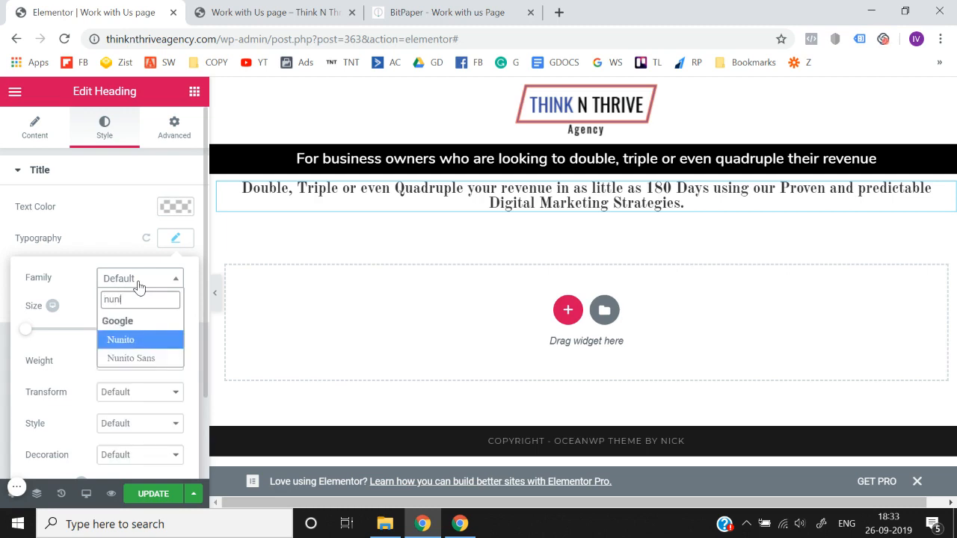
{"action": "key", "text": "Return"}
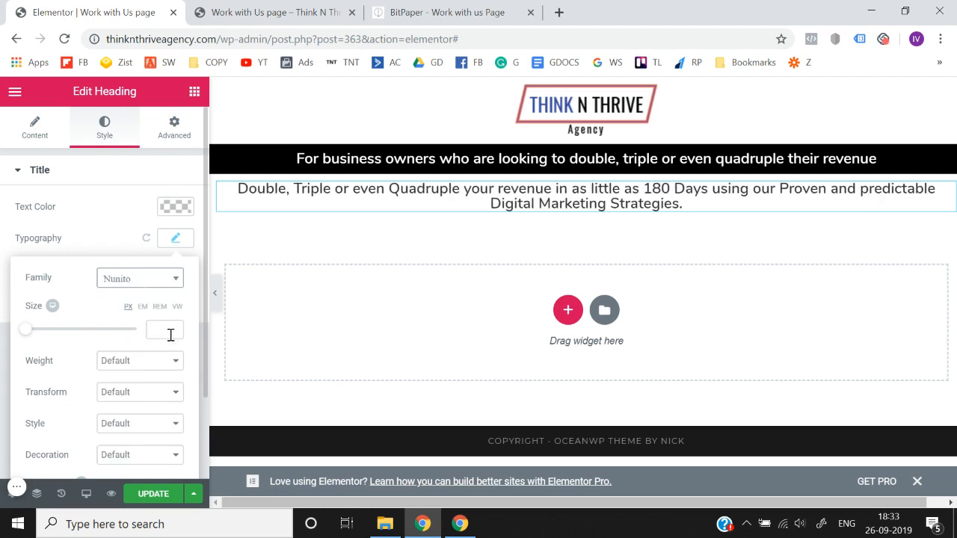
Set the heading's font size to 41 px and preview the page without the editing panel
{"action": "left_click_drag", "start_coordinate": [174, 329], "coordinate": [174, 330]}
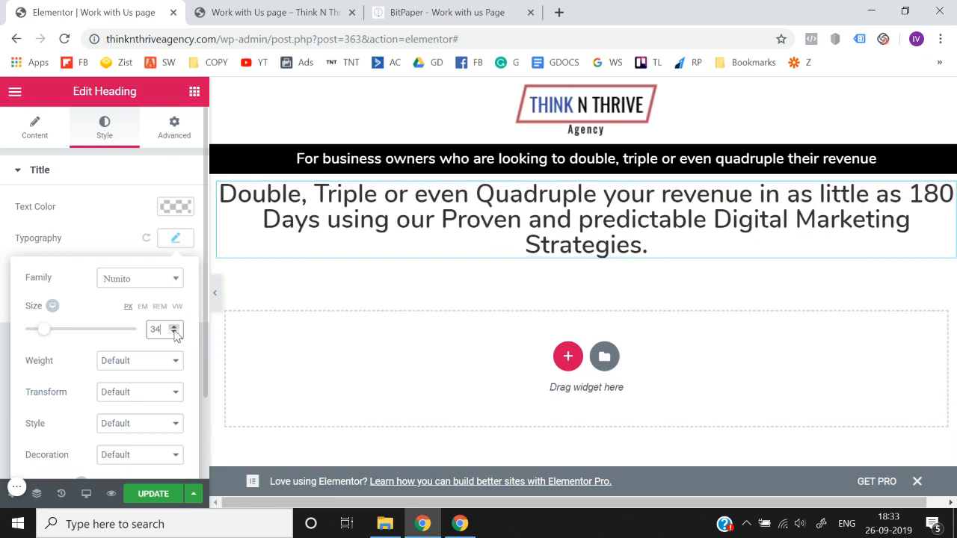
{"action": "left_click", "coordinate": [173, 329]}
{"action": "left_click", "coordinate": [174, 330]}
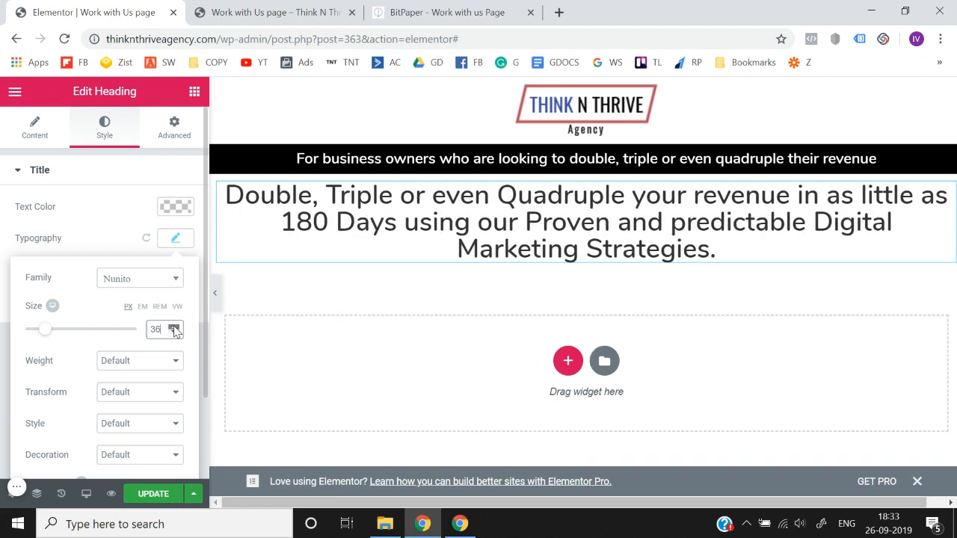
{"action": "left_click", "coordinate": [174, 329]}
{"action": "left_click", "coordinate": [174, 330]}
{"action": "left_click", "coordinate": [173, 330]}
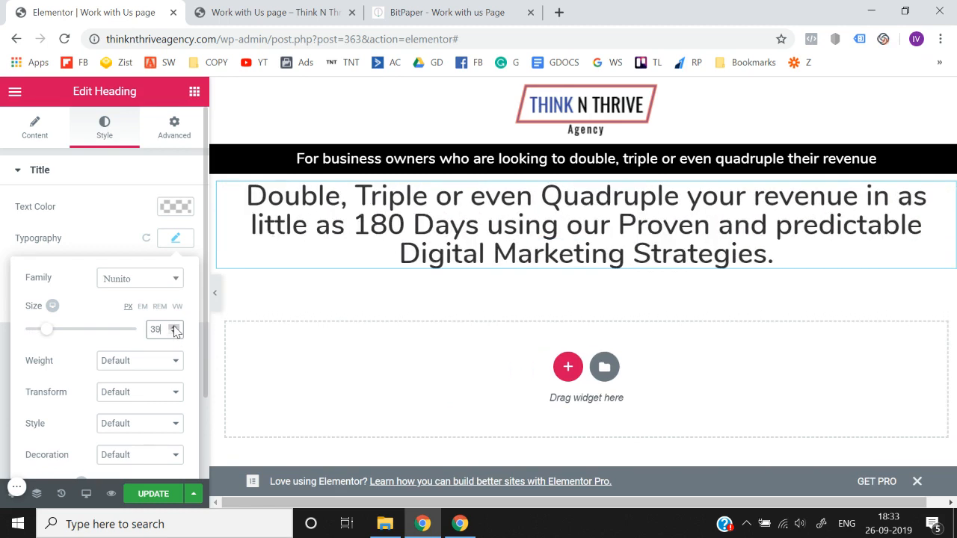
{"action": "left_click", "coordinate": [173, 329]}
{"action": "left_click", "coordinate": [173, 330]}
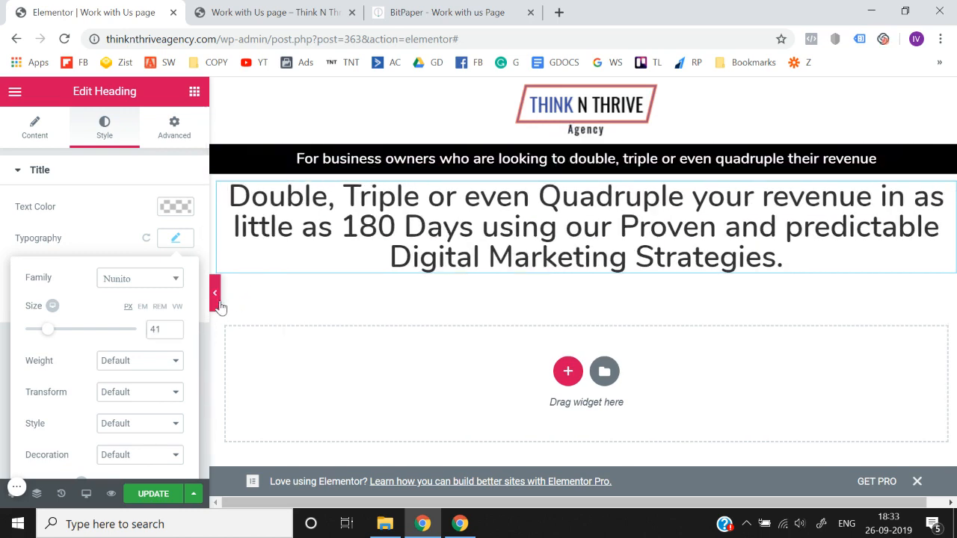
{"action": "left_click", "coordinate": [214, 292]}
{"action": "left_click", "coordinate": [3, 291]}
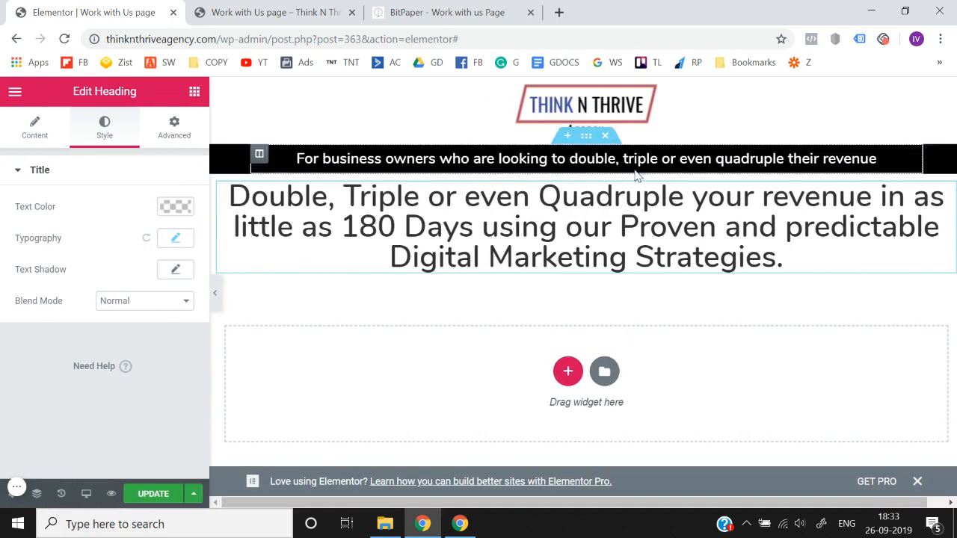
Set the boxed content width of the "Double, Triple or even Quadruple" heading's section to 900
{"action": "left_click", "coordinate": [586, 169]}
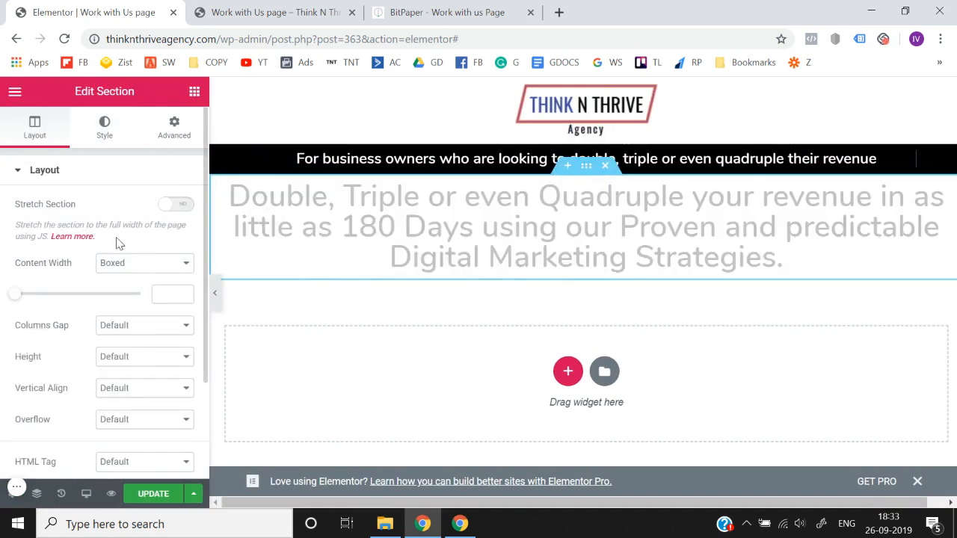
{"action": "type", "text": "900"}
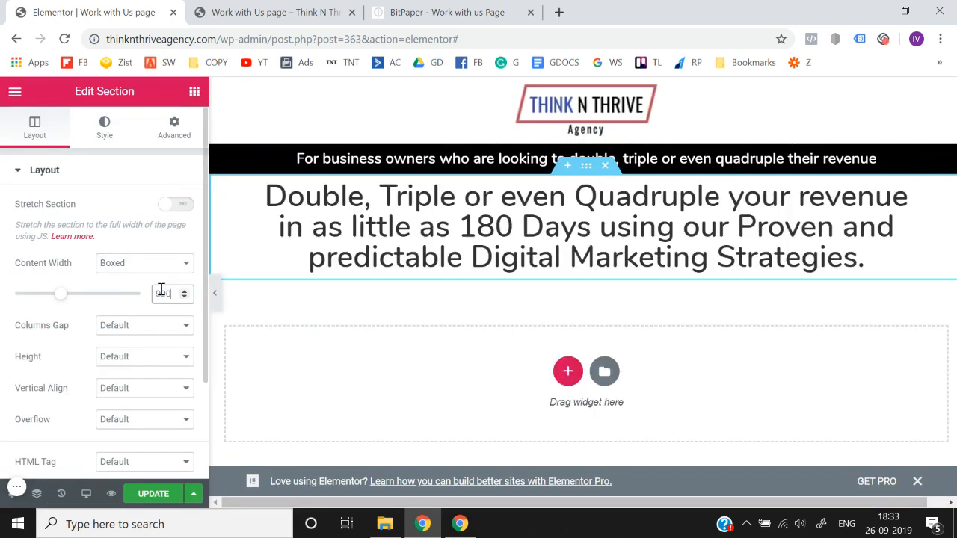
{"action": "left_click", "coordinate": [114, 121]}
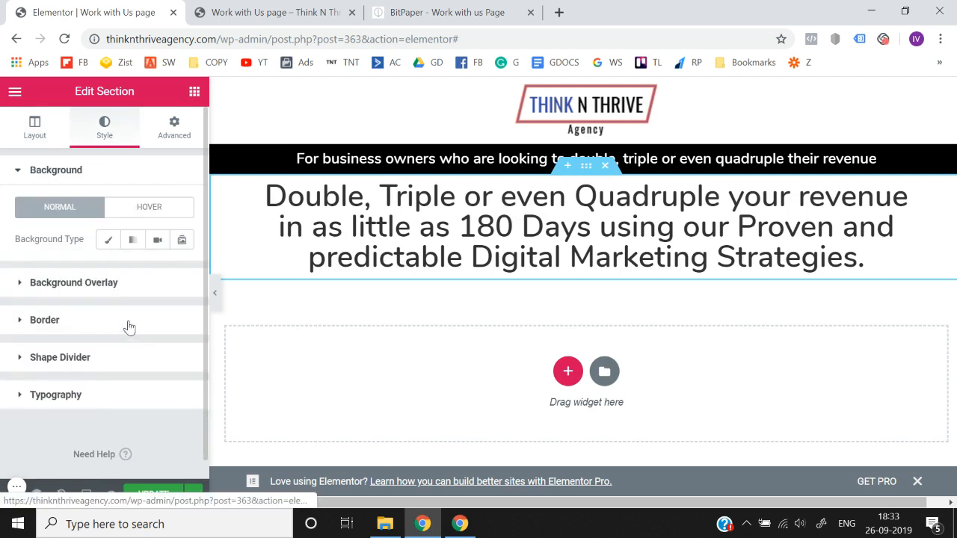
Try font weight 800 on the "Double, Triple or even Quadruple" heading, then set its weight to 700
{"action": "left_click", "coordinate": [422, 250]}
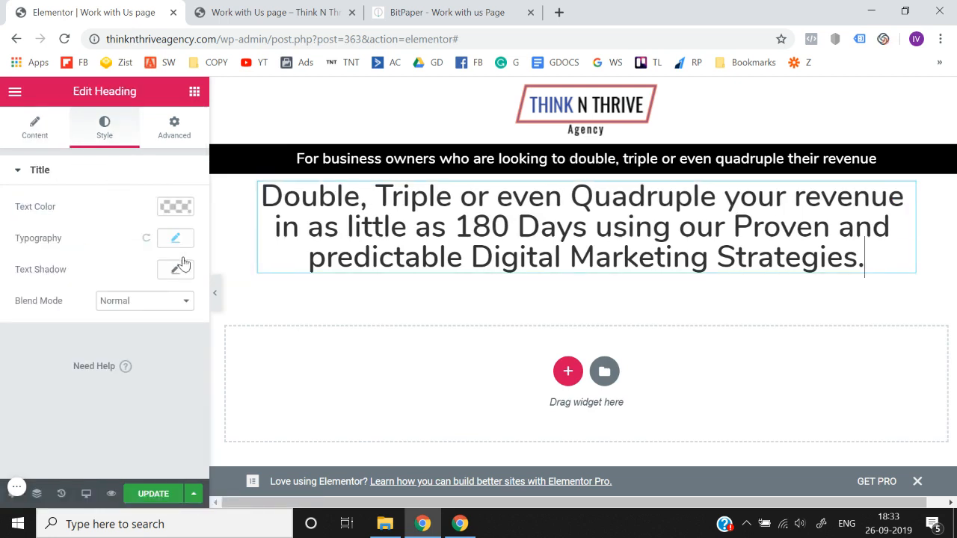
{"action": "left_click", "coordinate": [176, 238]}
{"action": "scroll", "coordinate": [160, 344], "scroll_direction": "down", "scroll_amount": 2}
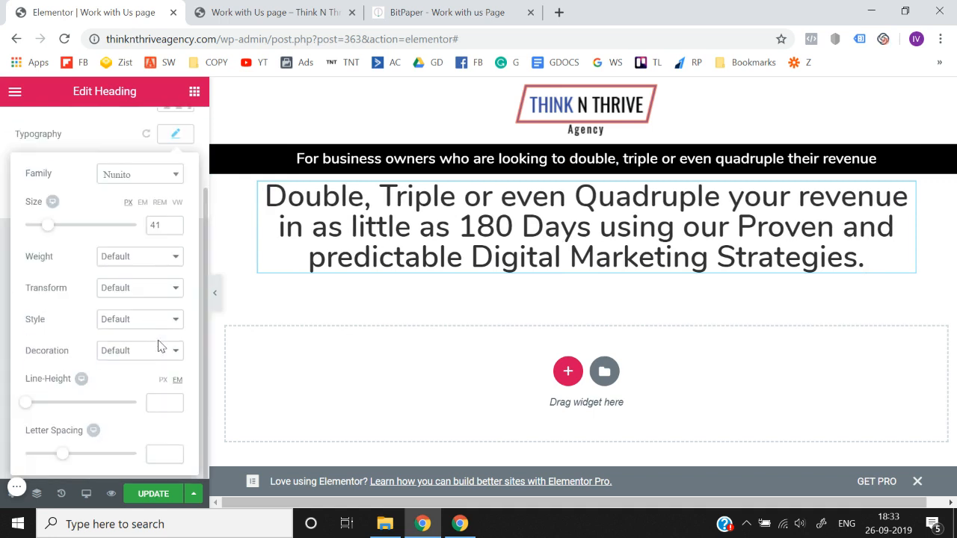
{"action": "left_click", "coordinate": [166, 259]}
{"action": "left_click", "coordinate": [120, 352]}
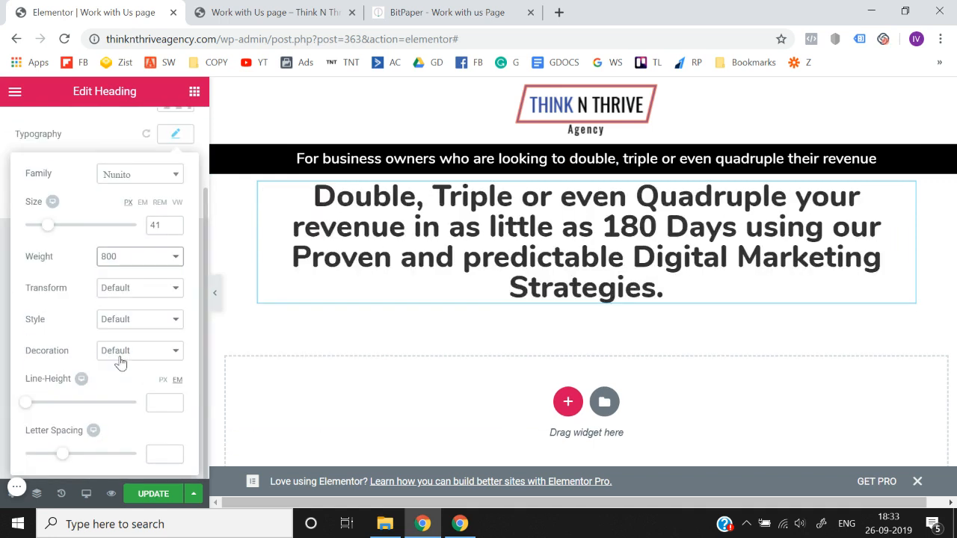
{"action": "left_click", "coordinate": [171, 255]}
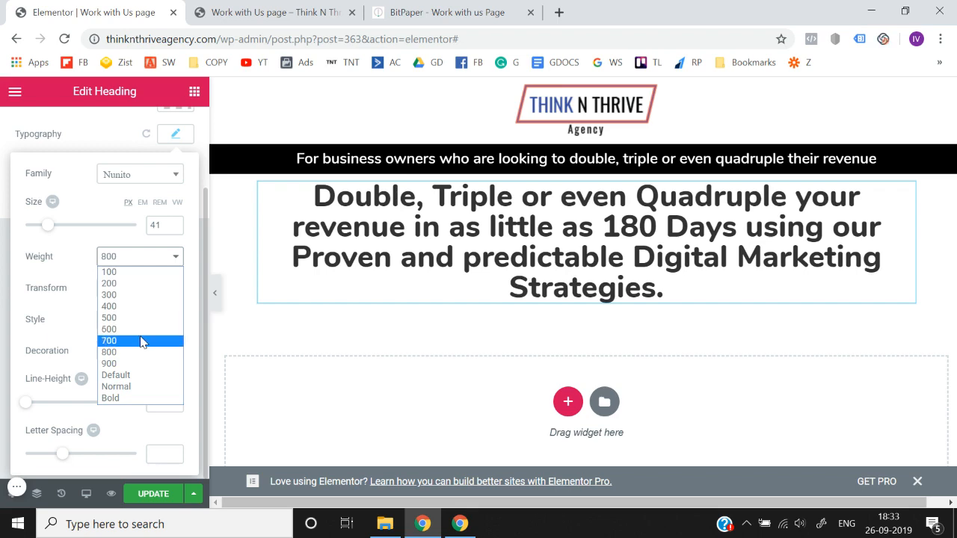
{"action": "left_click", "coordinate": [142, 341]}
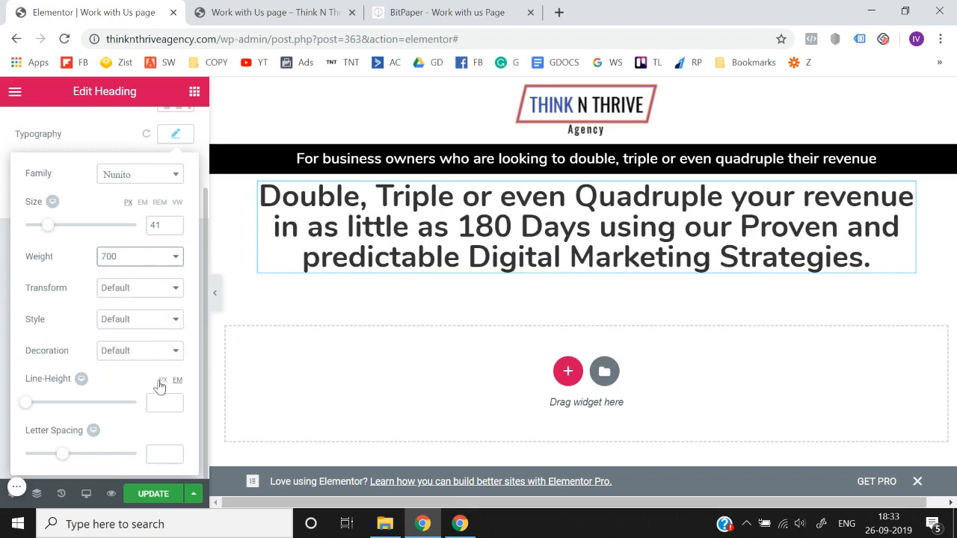
Set the heading's line height to 1.1 em
{"action": "left_click", "coordinate": [174, 401]}
{"action": "left_click", "coordinate": [174, 400]}
{"action": "left_click", "coordinate": [174, 400]}
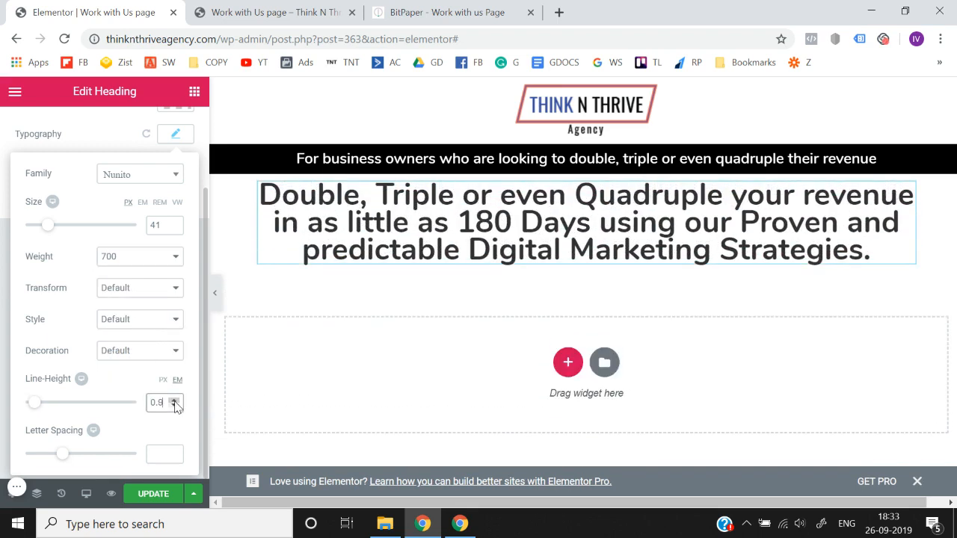
{"action": "left_click", "coordinate": [173, 399]}
{"action": "left_click", "coordinate": [173, 400]}
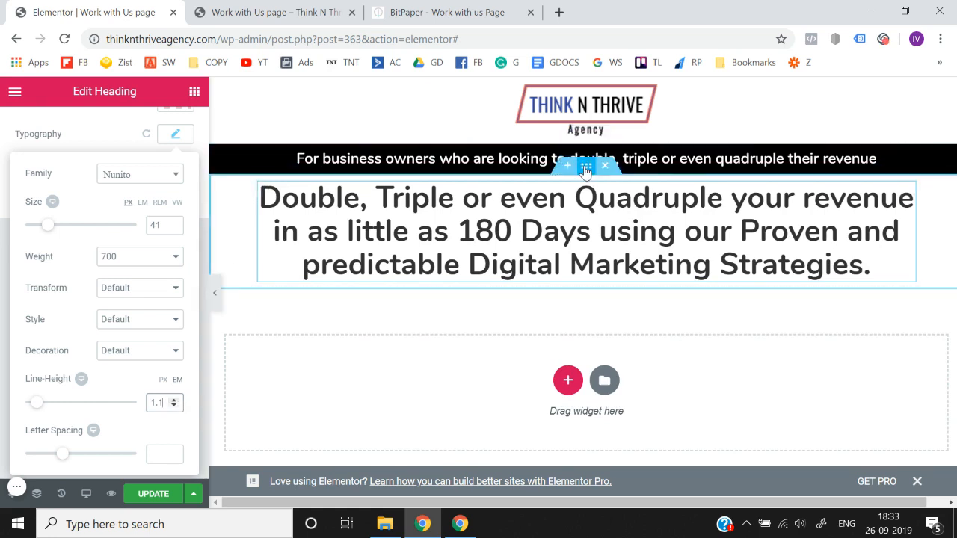
Unlink the heading section's padding values, set its top padding to 20 px, and preview the page without the editing panel
{"action": "left_click", "coordinate": [586, 169]}
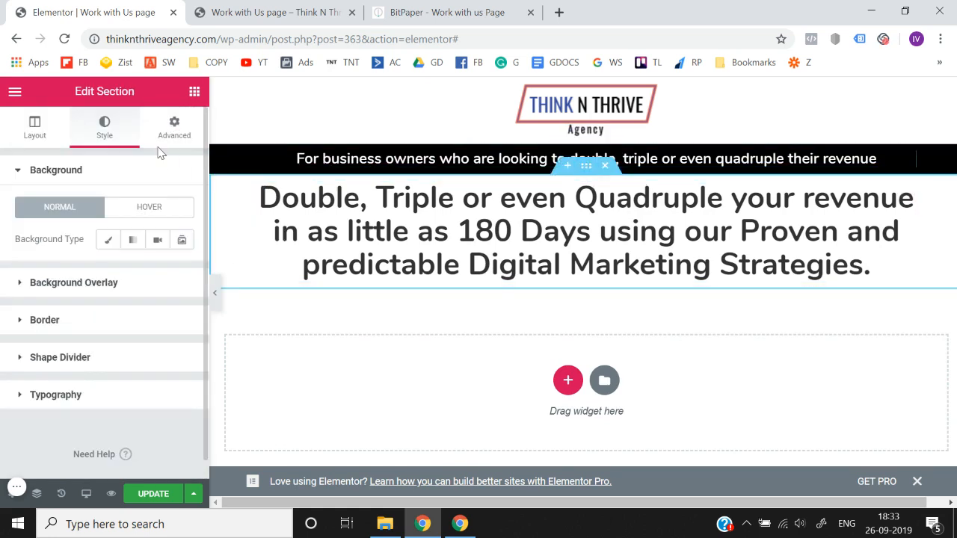
{"action": "left_click_drag", "start_coordinate": [158, 137], "coordinate": [170, 140]}
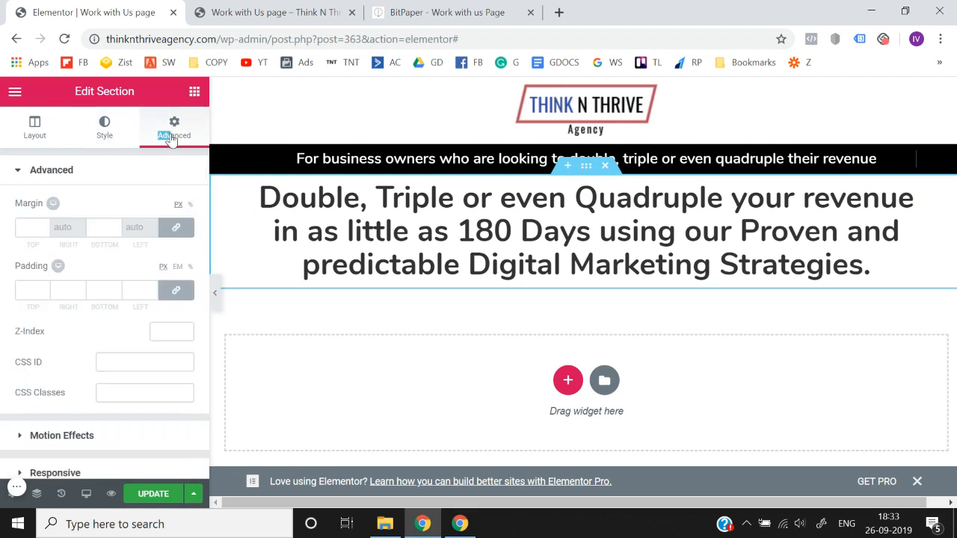
{"action": "left_click", "coordinate": [178, 291]}
{"action": "left_click", "coordinate": [28, 291]}
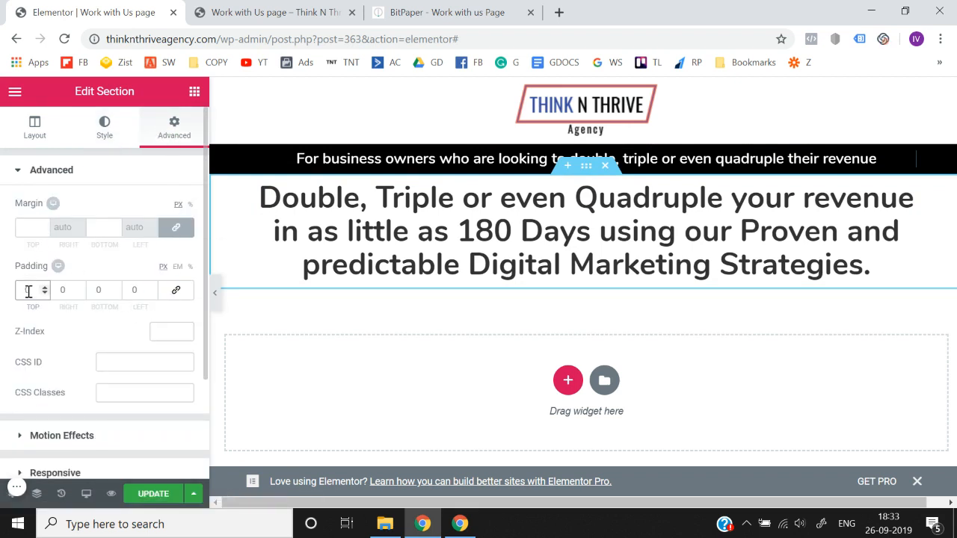
{"action": "type", "text": "10"}
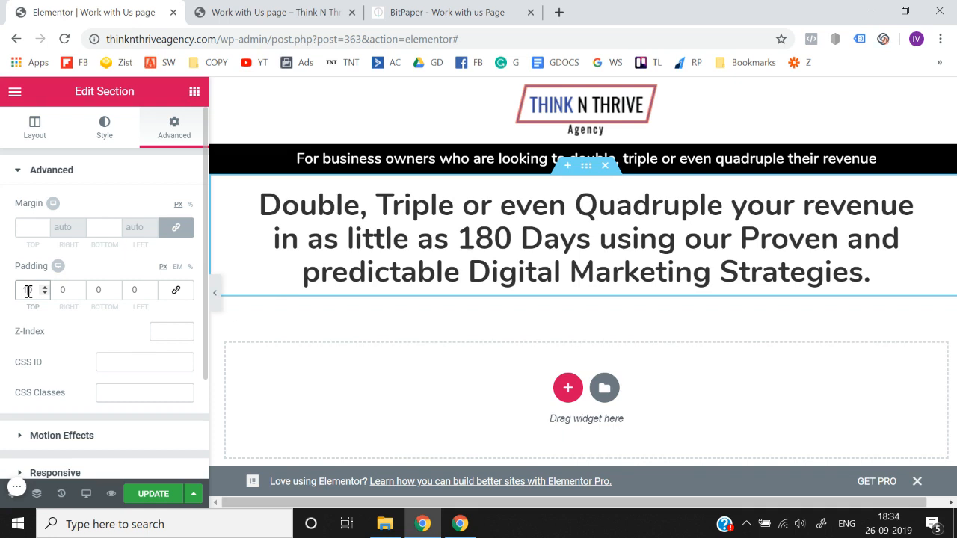
{"action": "key", "text": "BackSpace"}
{"action": "key", "text": "BackSpace"}
{"action": "type", "text": "20"}
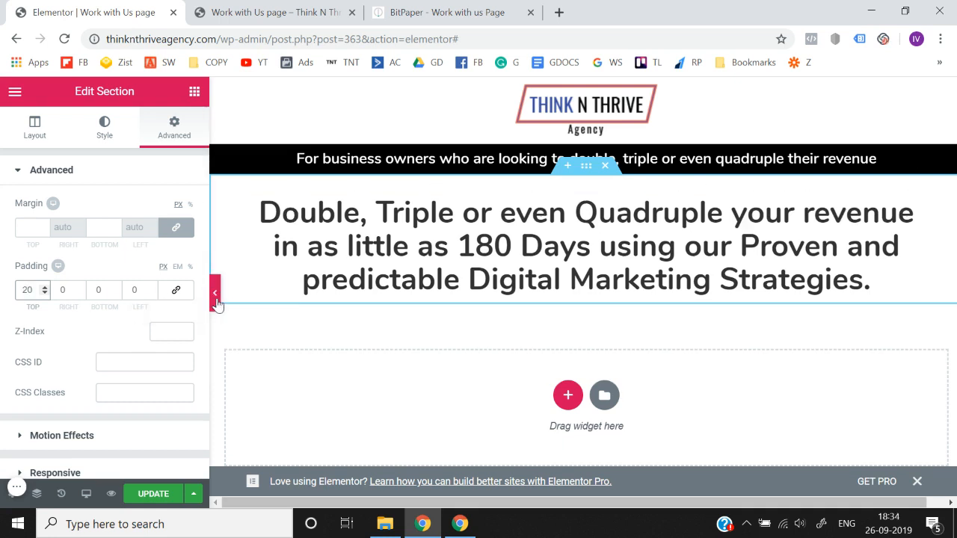
{"action": "left_click", "coordinate": [214, 295]}
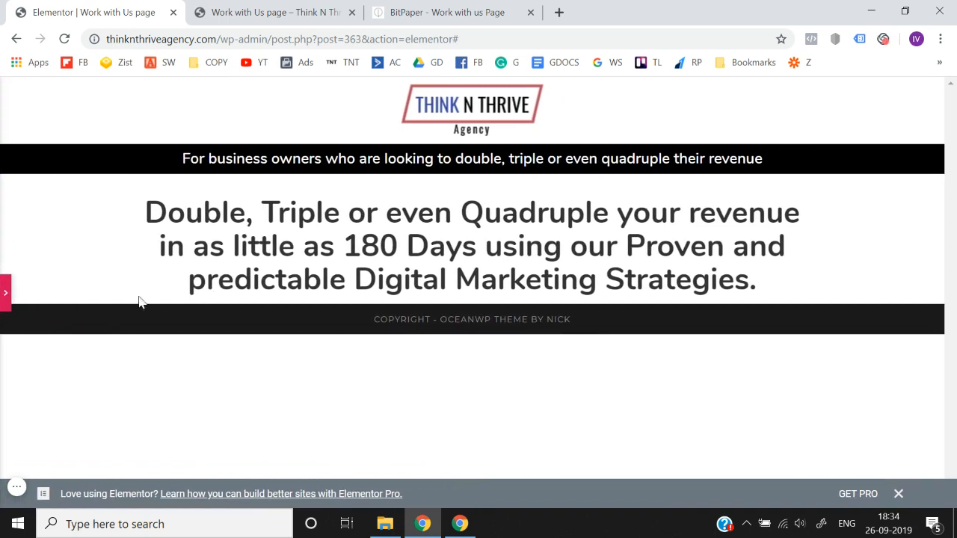
{"action": "left_click", "coordinate": [3, 286]}
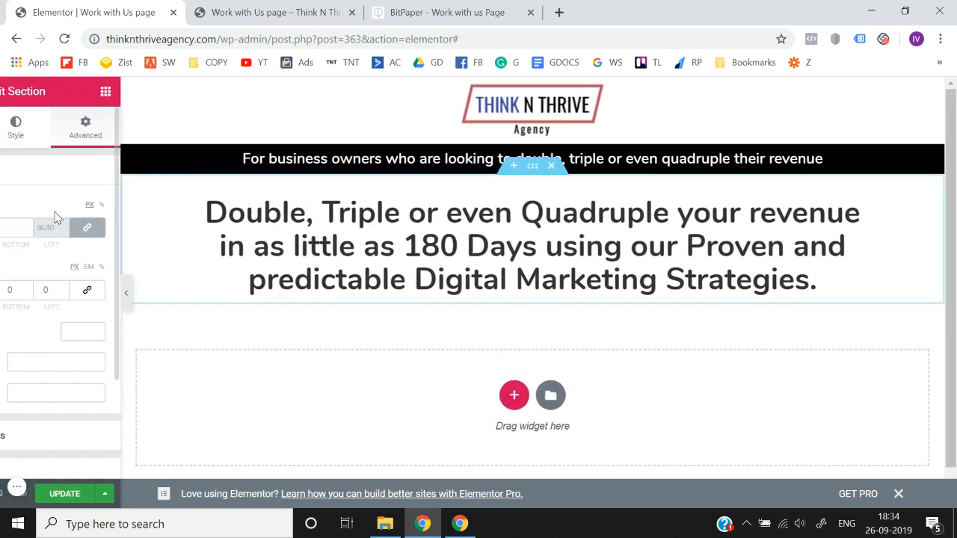
Check the whiteboard page plan, then add a Video widget in a new section below the headline
{"action": "left_click", "coordinate": [194, 91]}
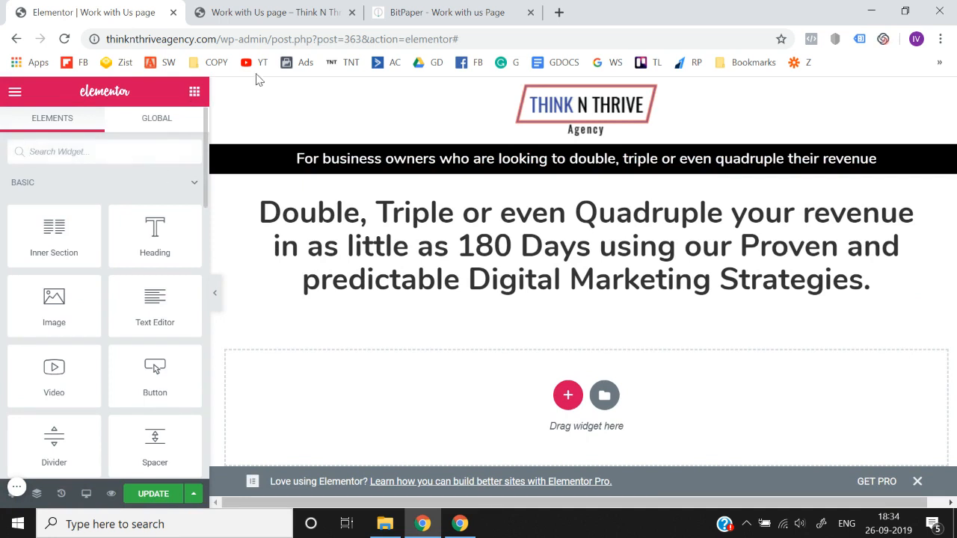
{"action": "left_click", "coordinate": [458, 11]}
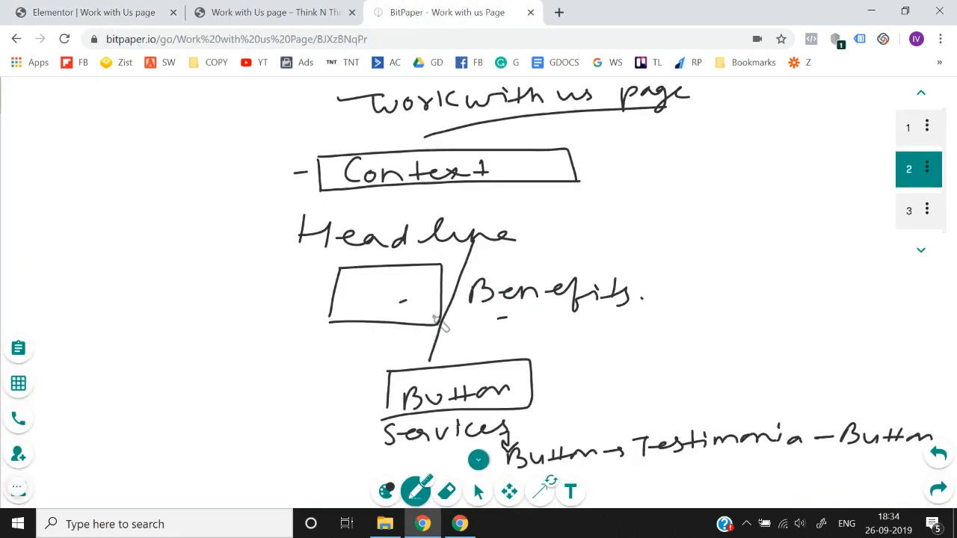
{"action": "left_click", "coordinate": [205, 11]}
{"action": "left_click", "coordinate": [95, 8]}
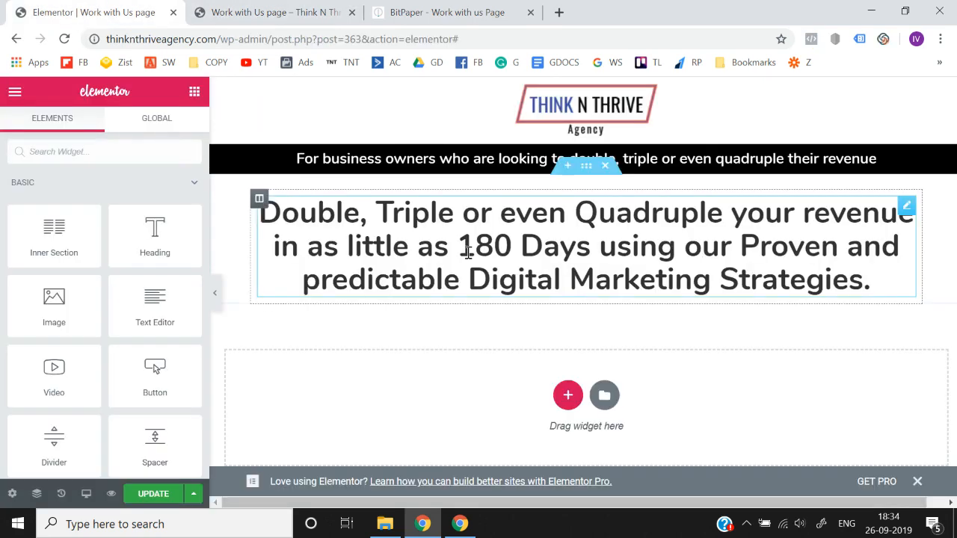
{"action": "left_click", "coordinate": [159, 145]}
{"action": "type", "text": "video"}
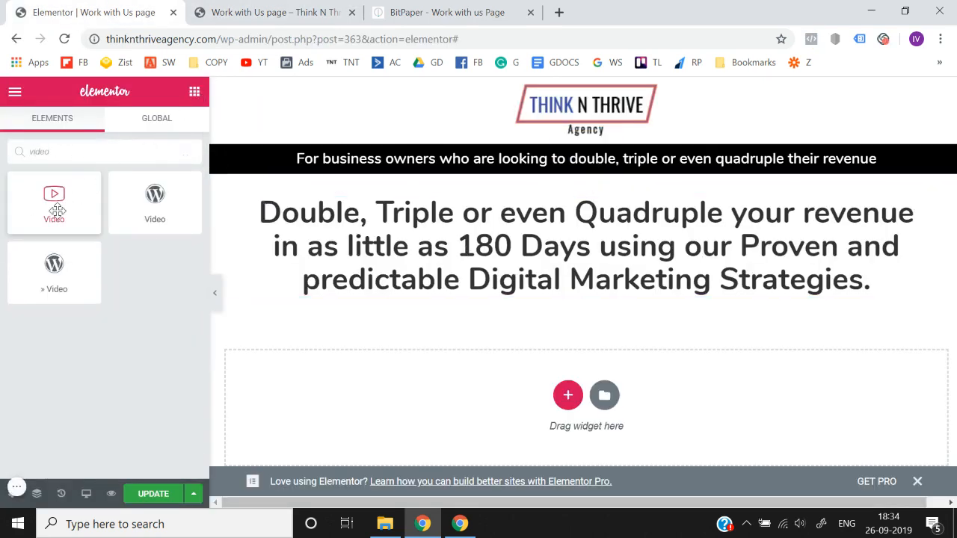
{"action": "left_click_drag", "start_coordinate": [56, 210], "coordinate": [576, 421]}
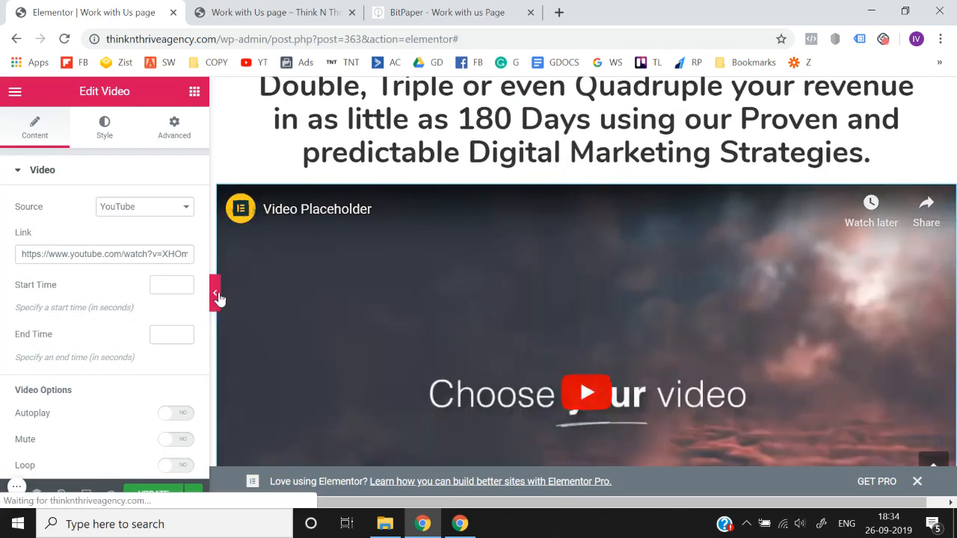
Preview the page without the editing panel, then add a Button widget in a new section below the video
{"action": "left_click", "coordinate": [217, 298]}
{"action": "scroll", "coordinate": [219, 299], "scroll_direction": "down", "scroll_amount": 2}
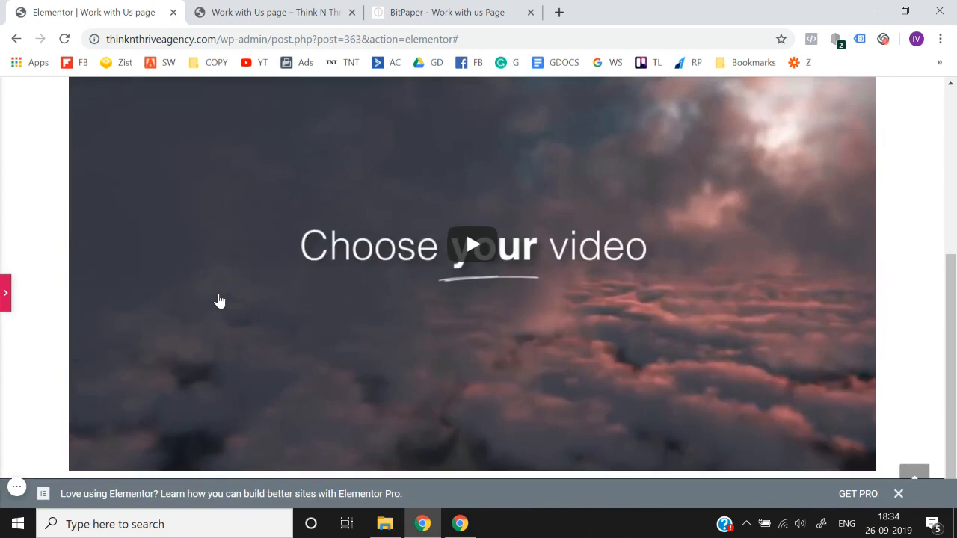
{"action": "scroll", "coordinate": [216, 301], "scroll_direction": "up", "scroll_amount": 5}
{"action": "left_click", "coordinate": [4, 295]}
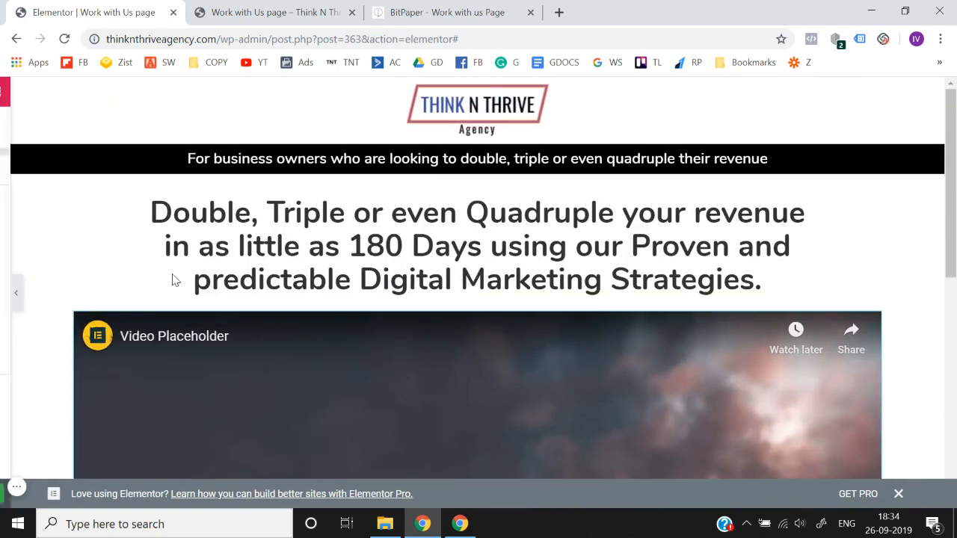
{"action": "scroll", "coordinate": [413, 318], "scroll_direction": "down", "scroll_amount": 7}
{"action": "left_click", "coordinate": [196, 100]}
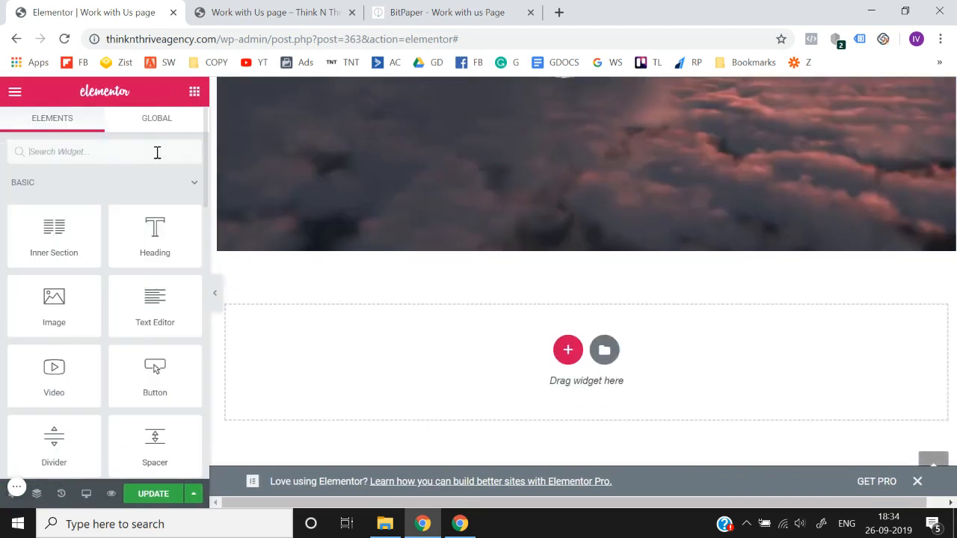
{"action": "left_click", "coordinate": [157, 152]}
{"action": "type", "text": "but"}
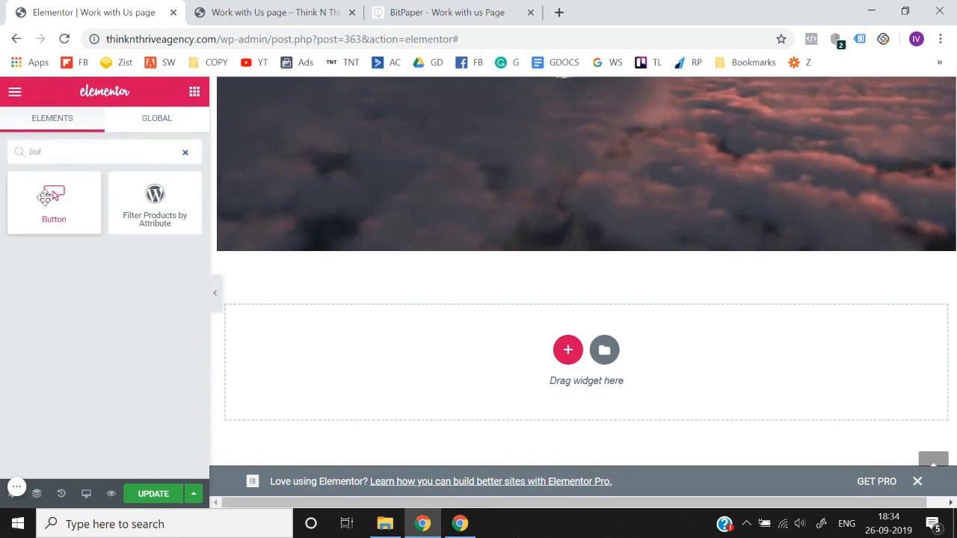
{"action": "left_click_drag", "start_coordinate": [54, 200], "coordinate": [593, 366]}
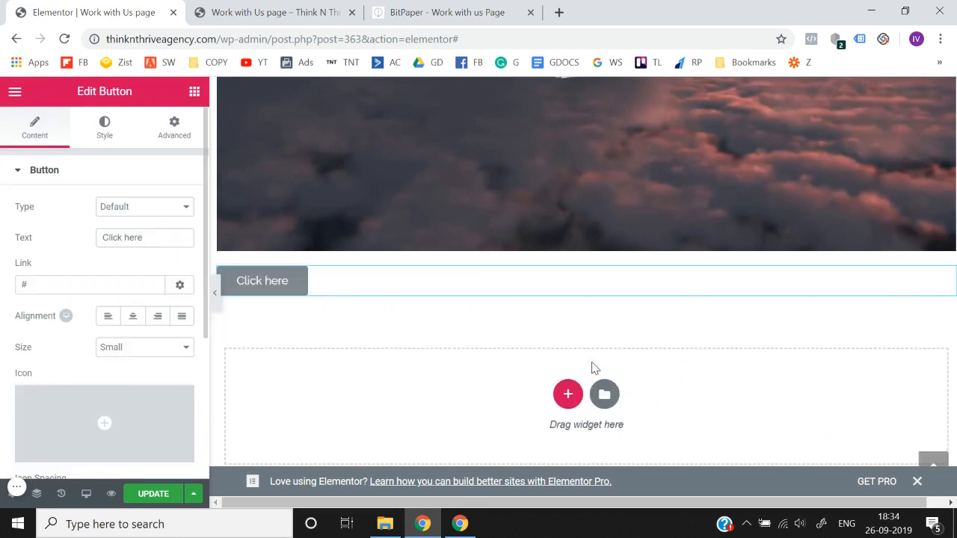
Change the button's text to "Schedule a Free growth Session with us"
{"action": "triple_click", "coordinate": [158, 239]}
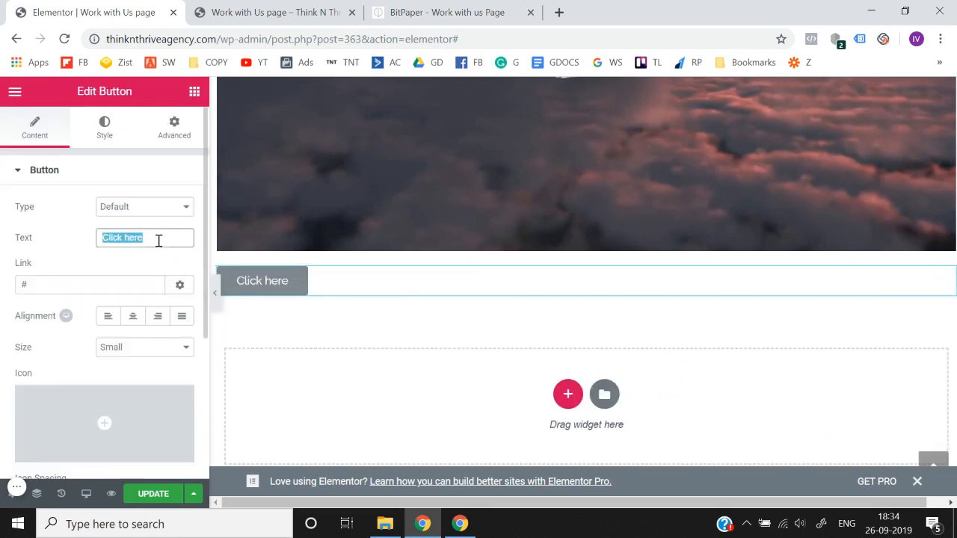
{"action": "type", "text": "Schedule a "}
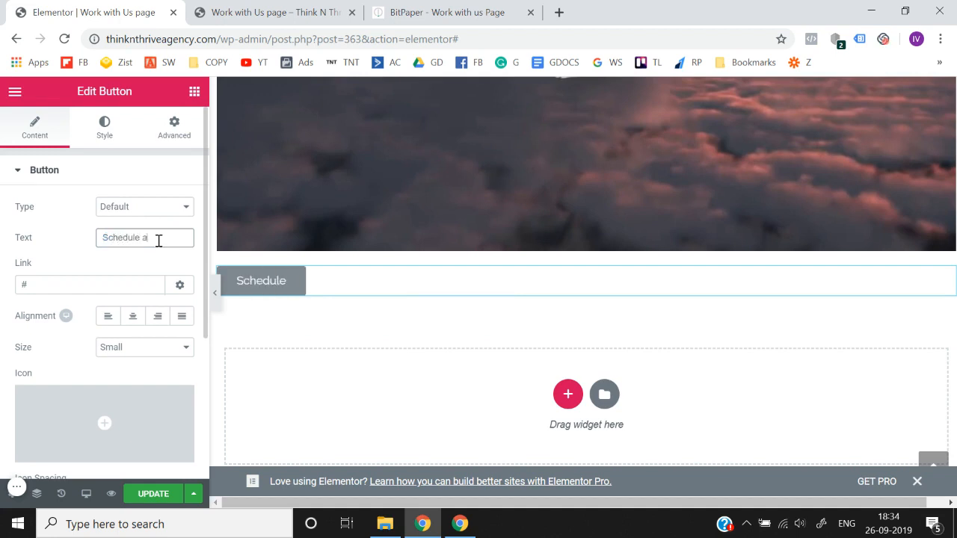
{"action": "type", "text": "Free growt"}
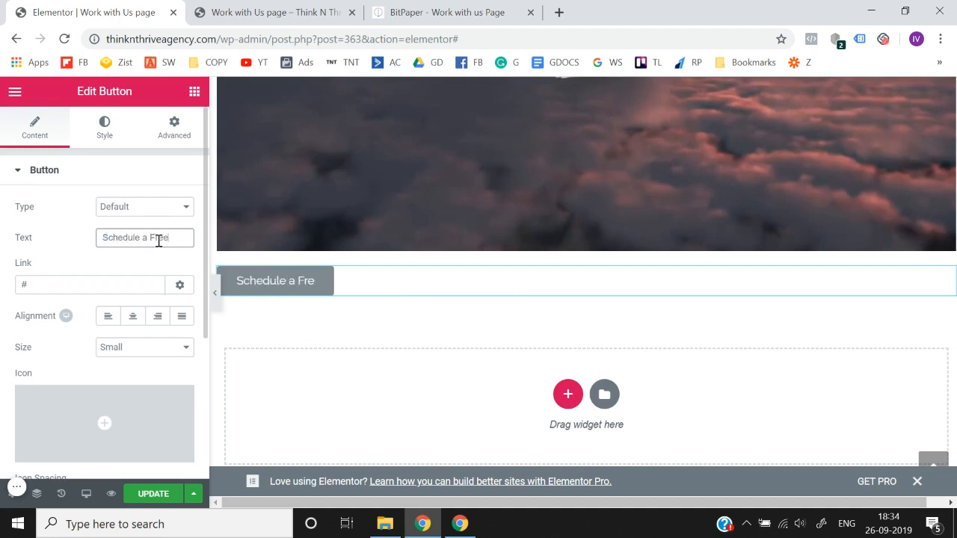
{"action": "type", "text": "h Ses"}
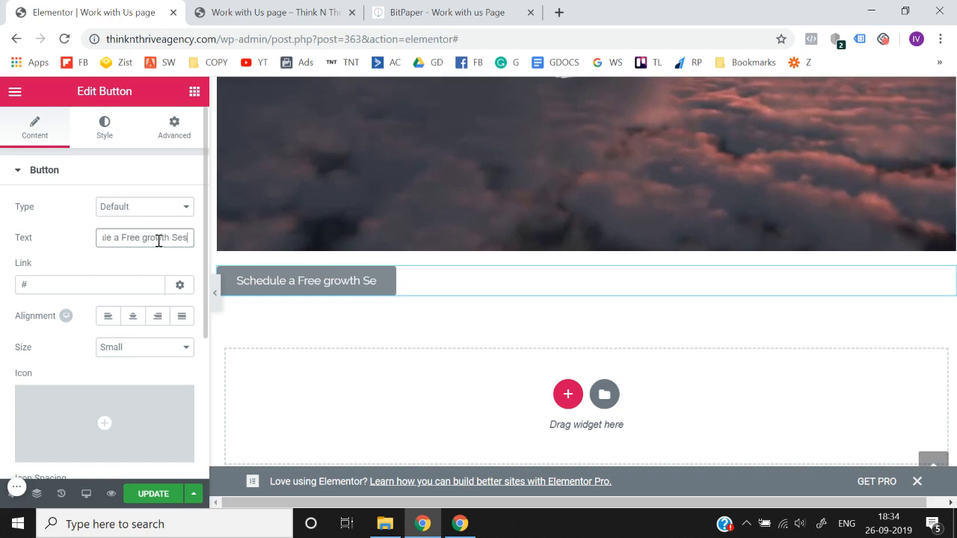
{"action": "type", "text": "sion with us"}
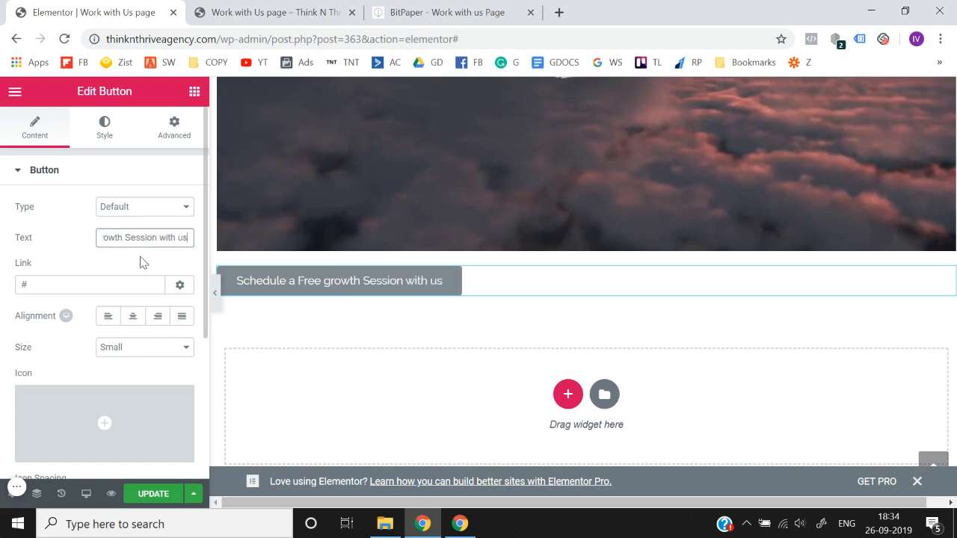
Center the button in its section and clear the placeholder from its link
{"action": "left_click", "coordinate": [104, 127]}
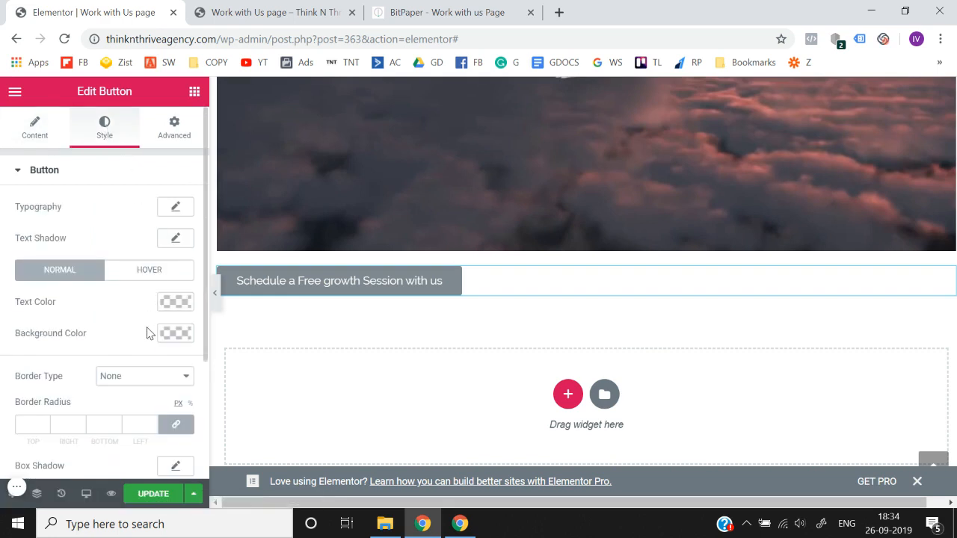
{"action": "left_click", "coordinate": [34, 127]}
{"action": "scroll", "coordinate": [85, 337], "scroll_direction": "down", "scroll_amount": 5}
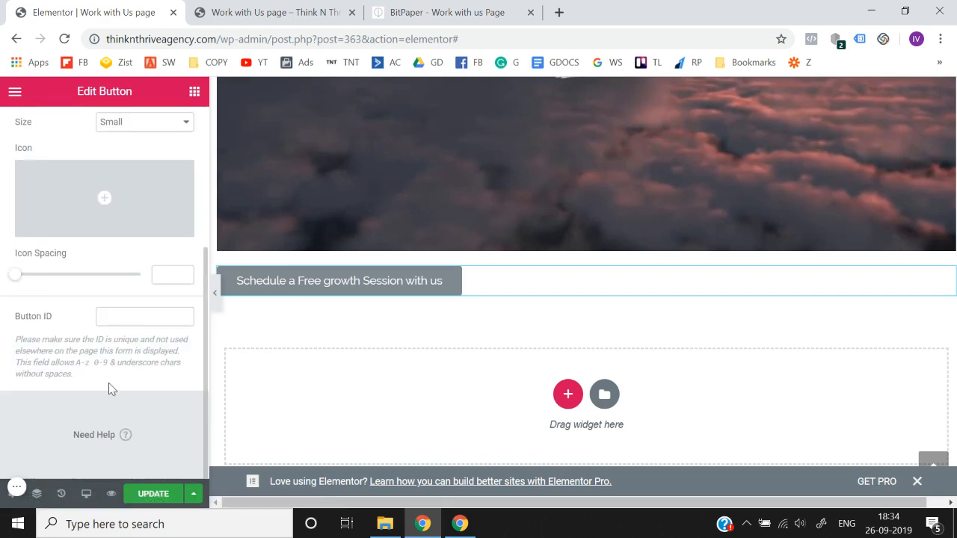
{"action": "scroll", "coordinate": [104, 331], "scroll_direction": "up", "scroll_amount": 2}
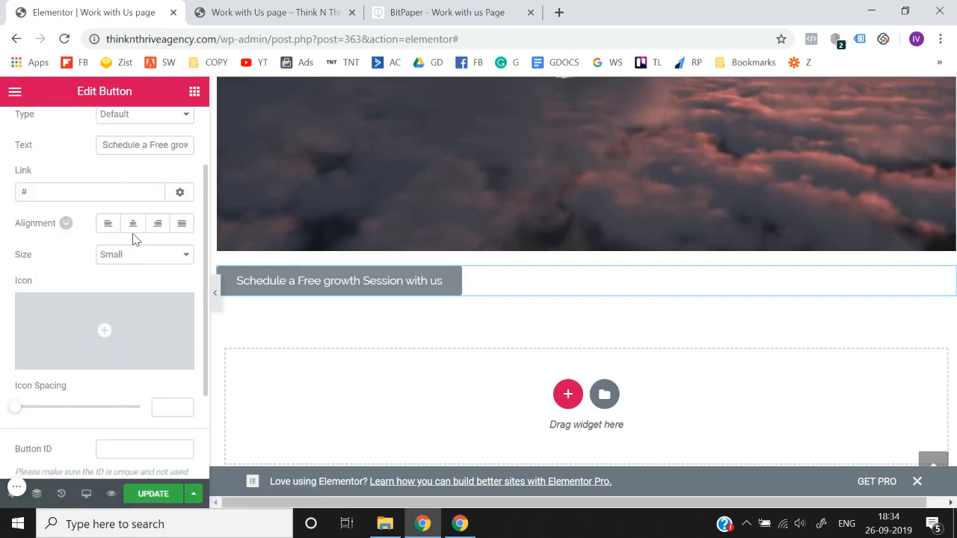
{"action": "left_click", "coordinate": [132, 223]}
{"action": "scroll", "coordinate": [134, 228], "scroll_direction": "up", "scroll_amount": 3}
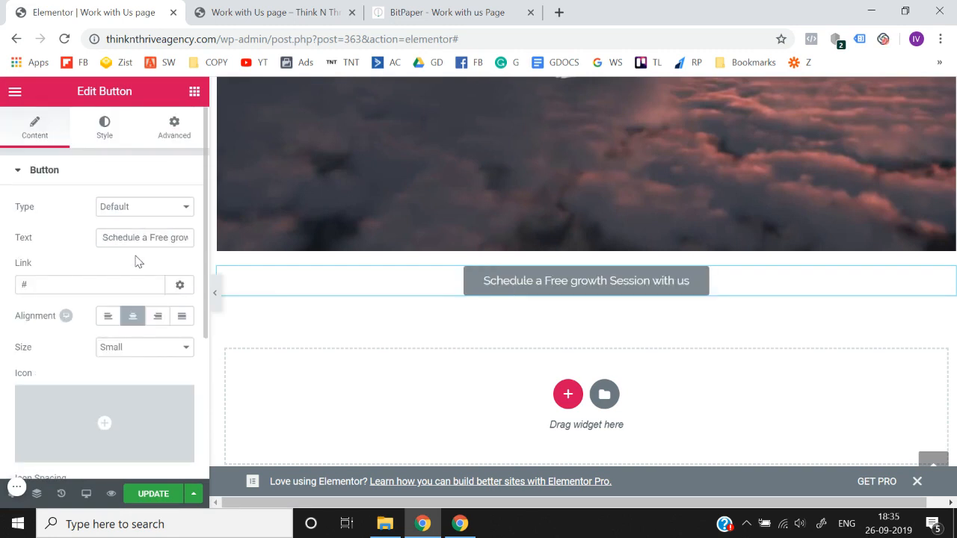
{"action": "left_click", "coordinate": [85, 279]}
{"action": "key", "text": "BackSpace"}
{"action": "left_click", "coordinate": [2, 265]}
Set the button's normal background color to the saved green #23a455
{"action": "left_click", "coordinate": [123, 121]}
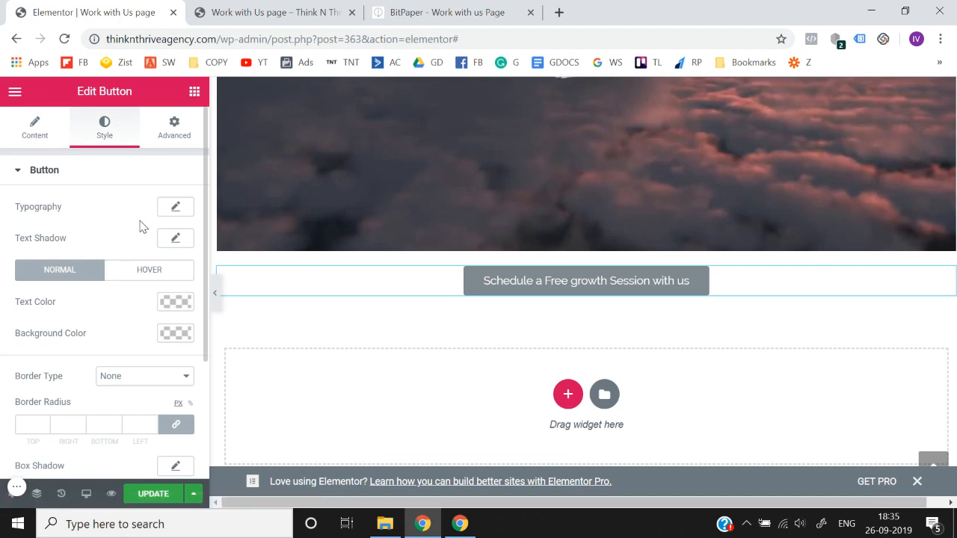
{"action": "scroll", "coordinate": [136, 301], "scroll_direction": "down", "scroll_amount": 2}
{"action": "scroll", "coordinate": [136, 299], "scroll_direction": "up", "scroll_amount": 2}
{"action": "scroll", "coordinate": [166, 243], "scroll_direction": "down", "scroll_amount": 3}
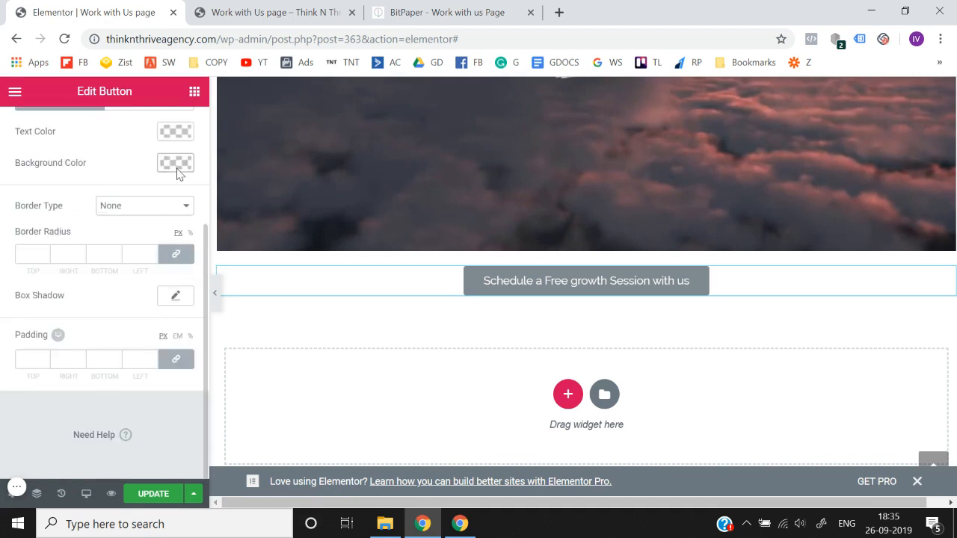
{"action": "left_click", "coordinate": [177, 171]}
{"action": "left_click", "coordinate": [108, 327]}
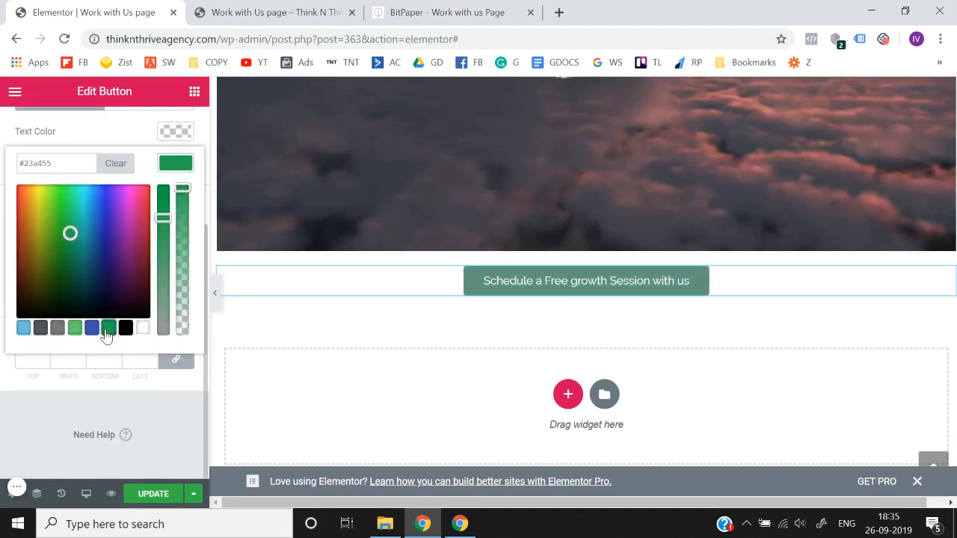
{"action": "left_click", "coordinate": [2, 408]}
{"action": "scroll", "coordinate": [95, 192], "scroll_direction": "up", "scroll_amount": 3}
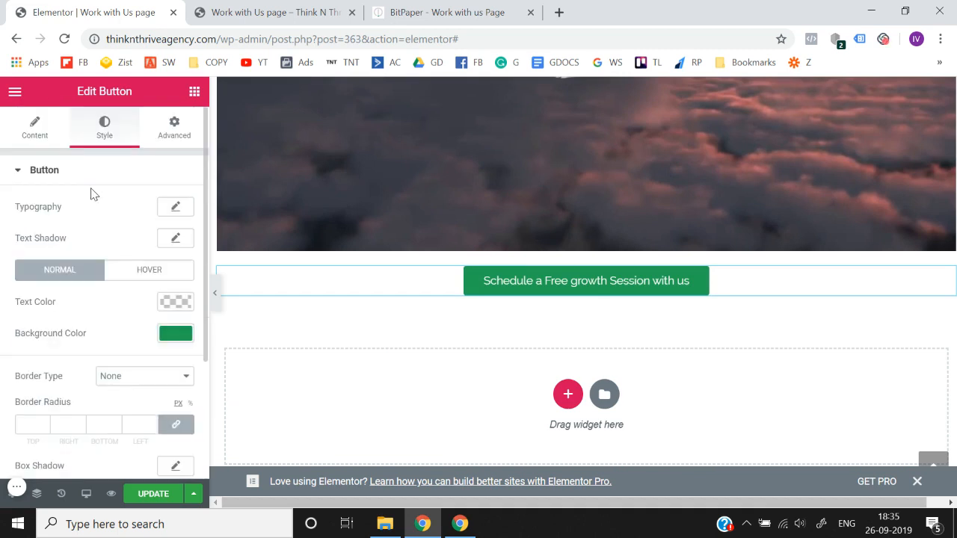
Set the button's size to Large and preview the page without the editing panel
{"action": "left_click", "coordinate": [34, 128]}
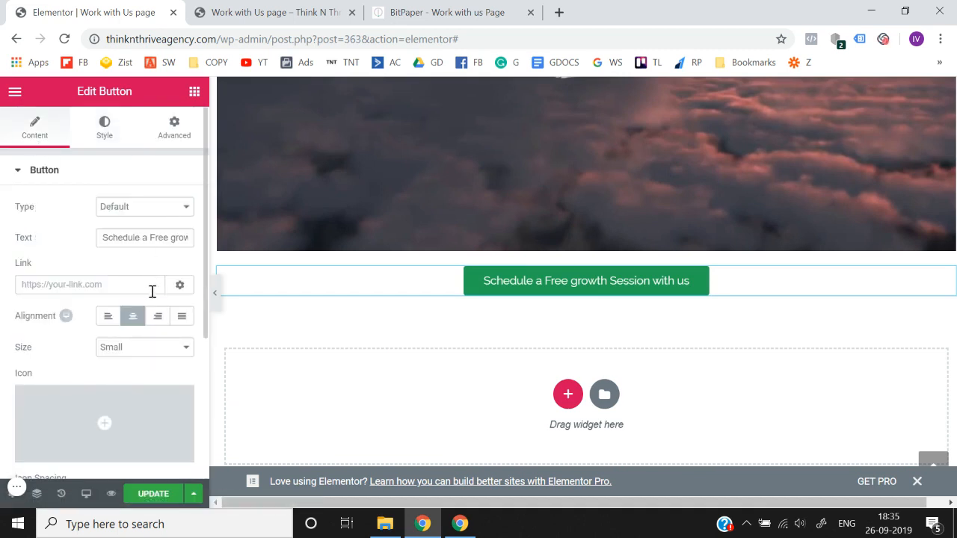
{"action": "scroll", "coordinate": [160, 231], "scroll_direction": "down", "scroll_amount": 3}
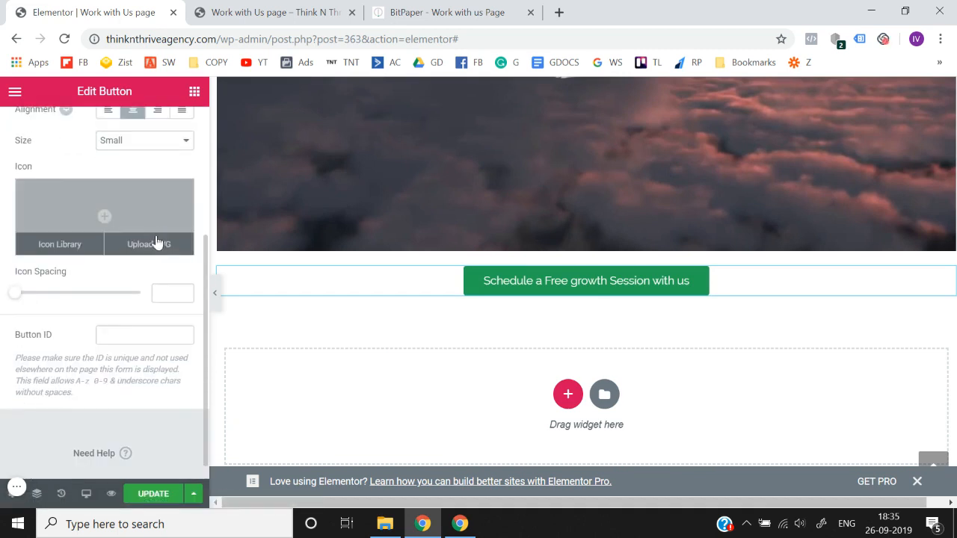
{"action": "scroll", "coordinate": [154, 229], "scroll_direction": "up", "scroll_amount": 2}
{"action": "left_click", "coordinate": [154, 240]}
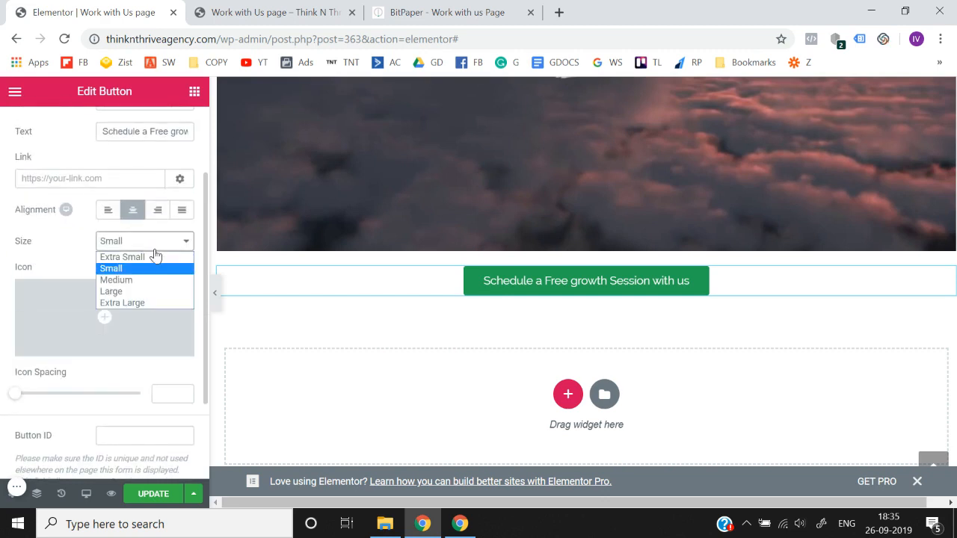
{"action": "left_click", "coordinate": [145, 293]}
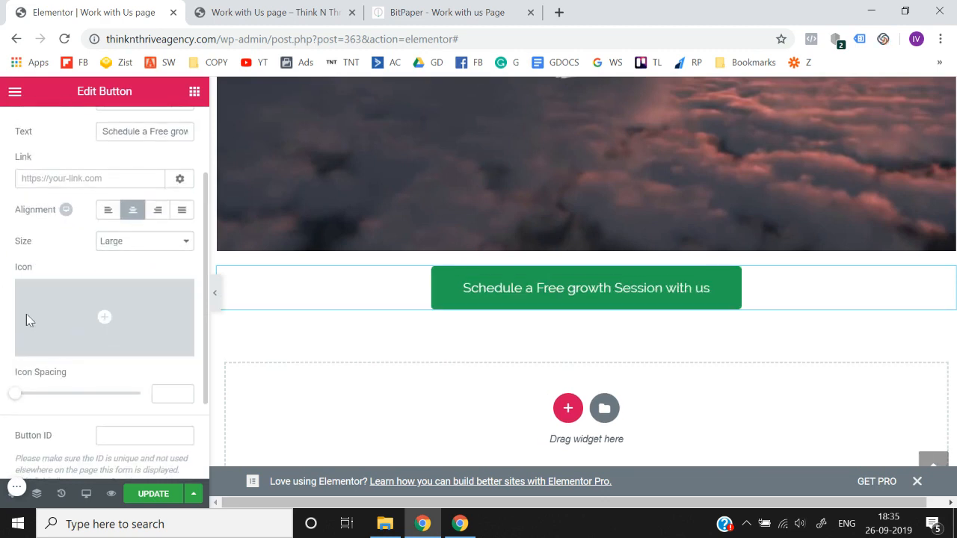
{"action": "left_click", "coordinate": [216, 293]}
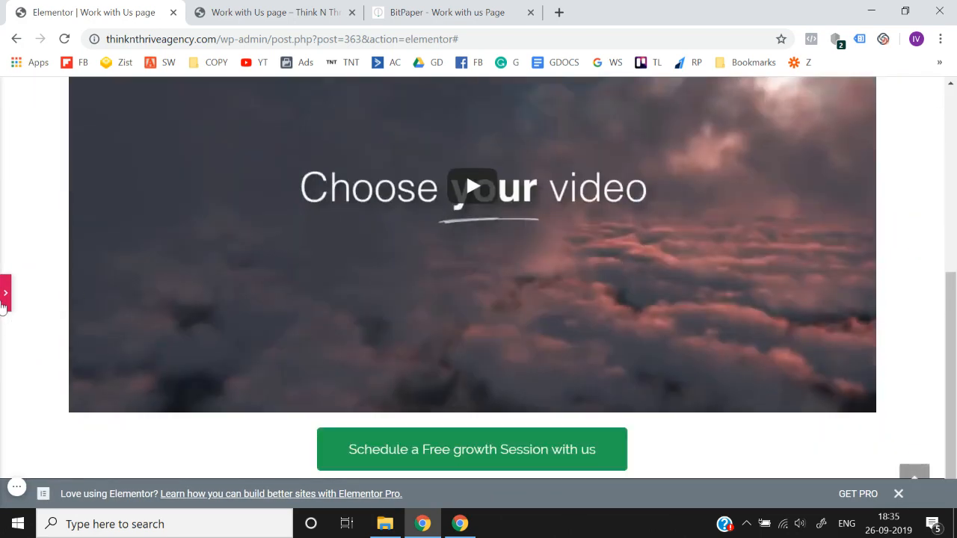
{"action": "left_click", "coordinate": [4, 295]}
Check the whiteboard page plan, then add a single-column section below the button
{"action": "left_click", "coordinate": [433, 12]}
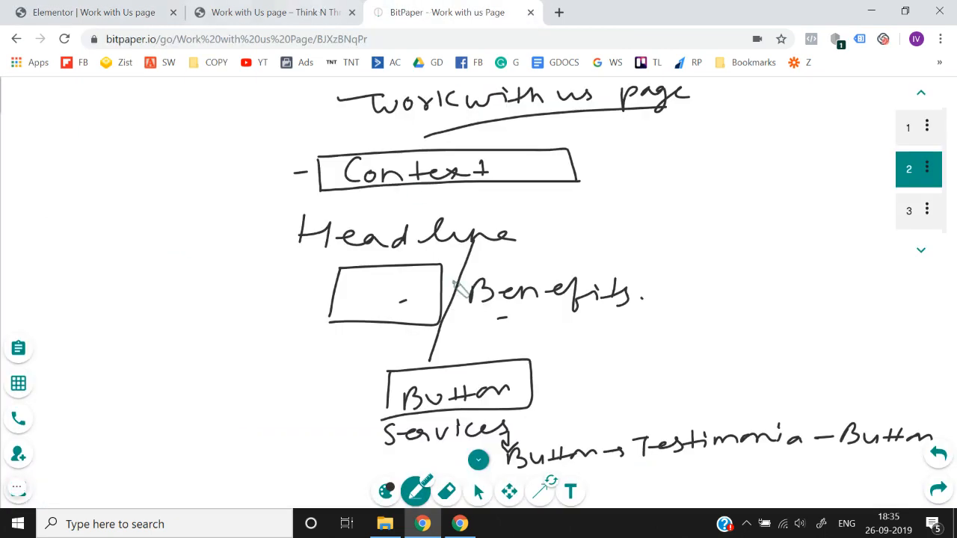
{"action": "left_click", "coordinate": [150, 6]}
{"action": "scroll", "coordinate": [481, 307], "scroll_direction": "down", "scroll_amount": 2}
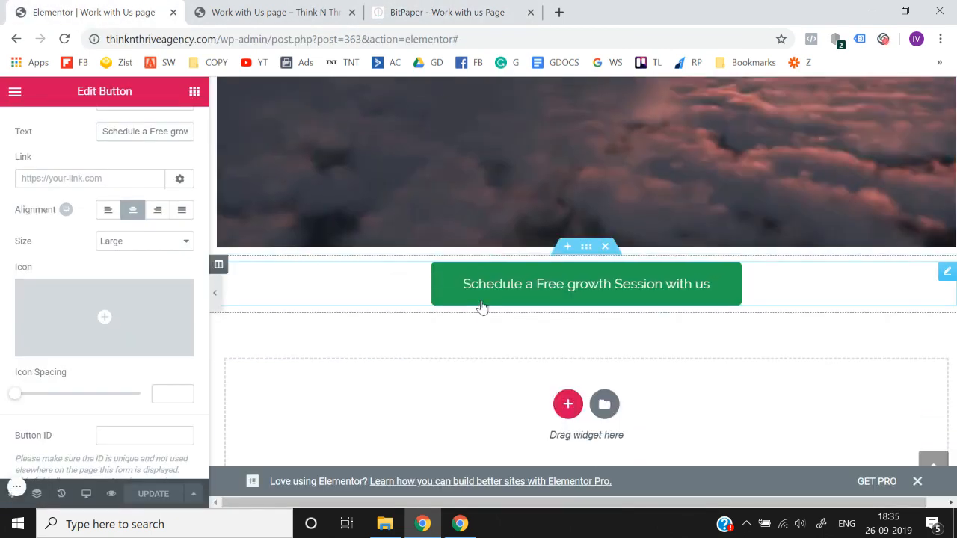
{"action": "left_click", "coordinate": [566, 419]}
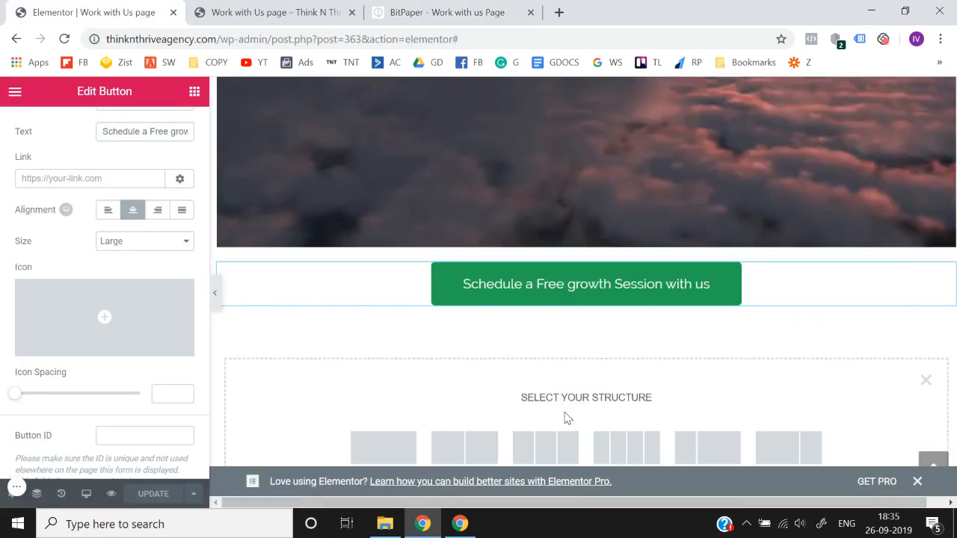
{"action": "left_click", "coordinate": [405, 435]}
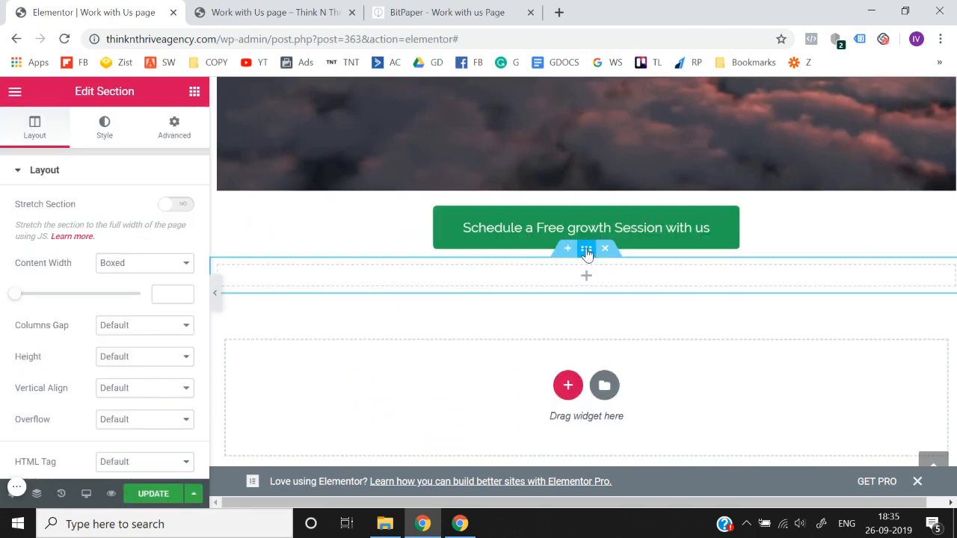
Give the new empty section a classic background in light grey #eaeaea
{"action": "left_click", "coordinate": [104, 132]}
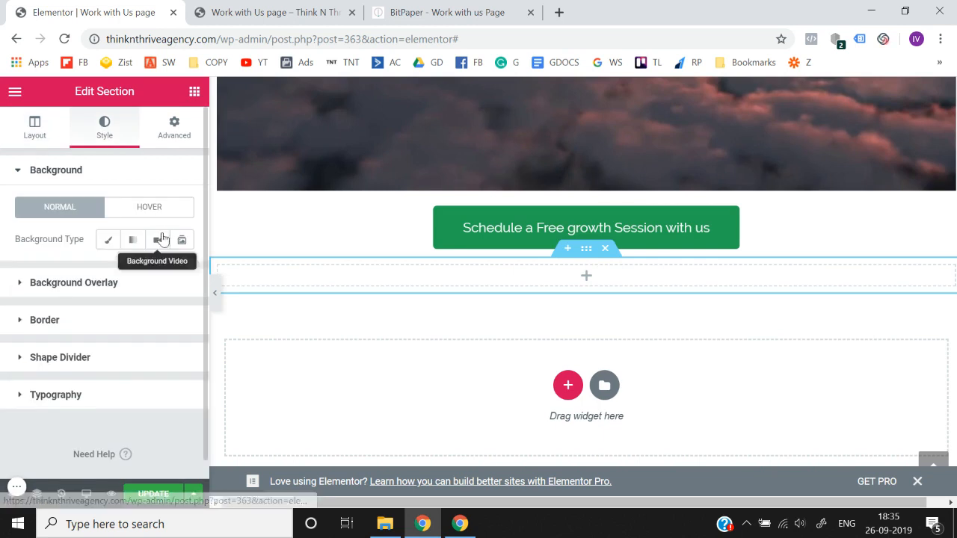
{"action": "left_click", "coordinate": [108, 239]}
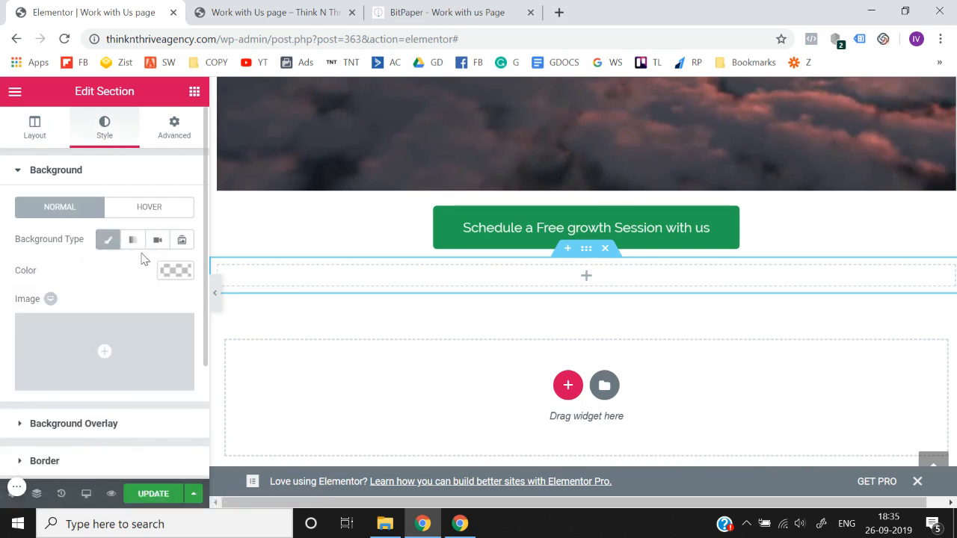
{"action": "left_click", "coordinate": [175, 271]}
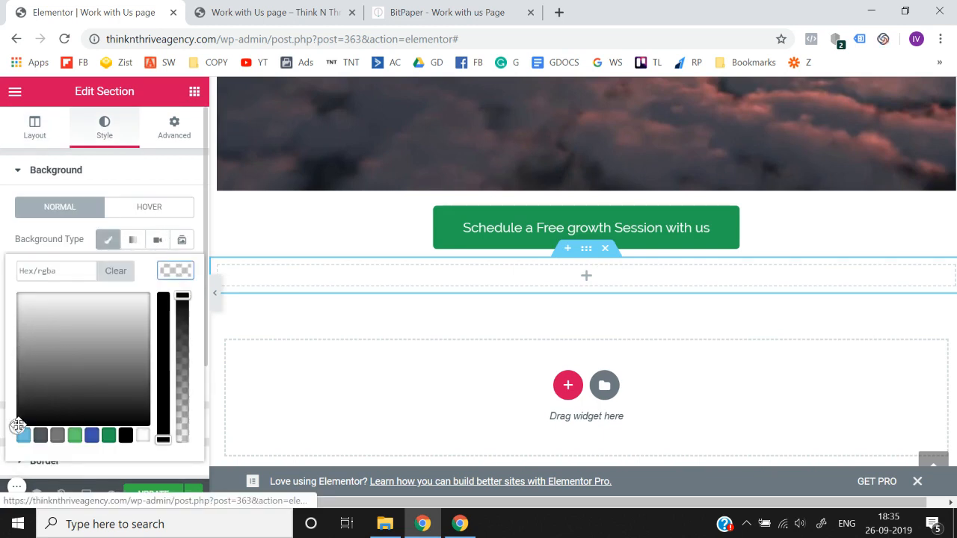
{"action": "left_click_drag", "start_coordinate": [18, 425], "coordinate": [20, 303]}
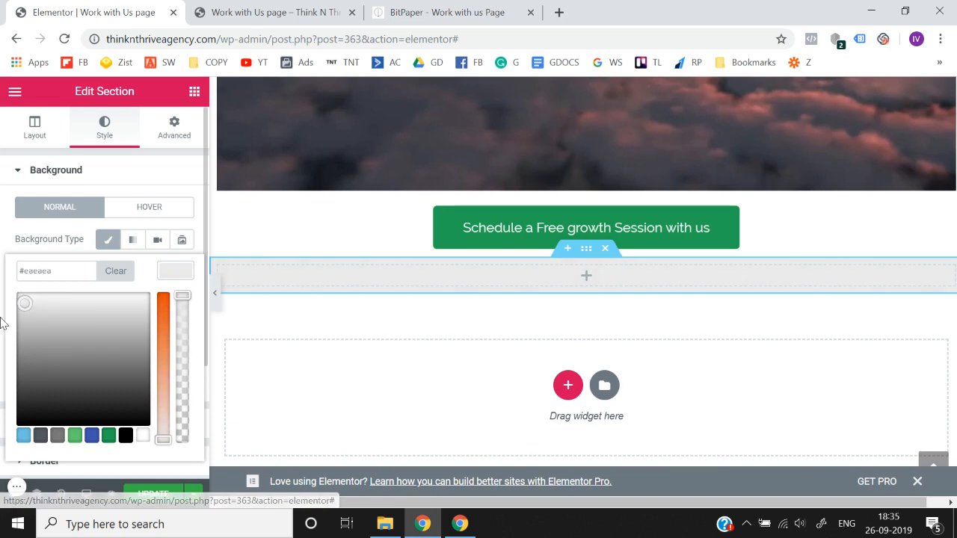
{"action": "left_click", "coordinate": [3, 322]}
Add a Heading widget to the grey section and set its title to "Here is how we can help you:-"
{"action": "left_click", "coordinate": [194, 91]}
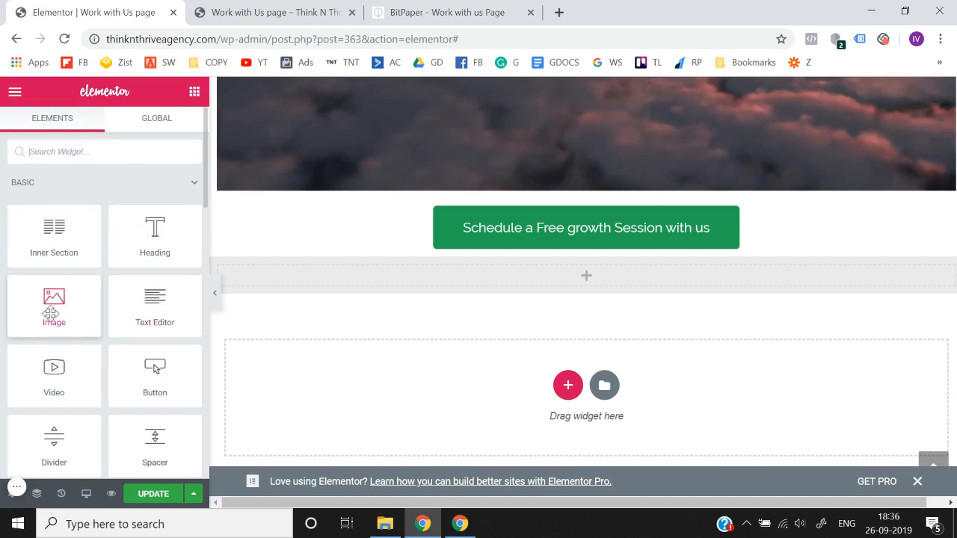
{"action": "left_click_drag", "start_coordinate": [153, 243], "coordinate": [571, 278]}
{"action": "left_click", "coordinate": [147, 264]}
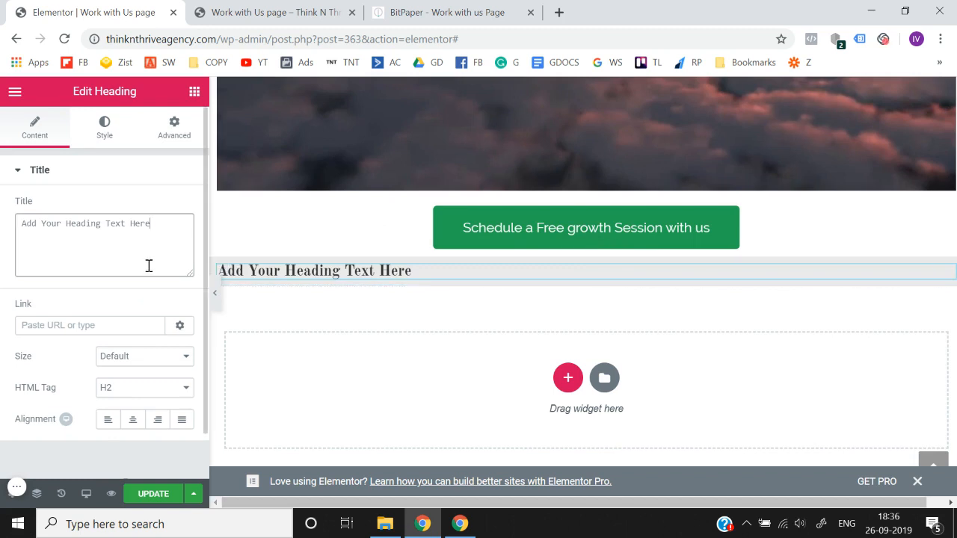
{"action": "key", "text": "ctrl+a"}
{"action": "type", "text": "Here "}
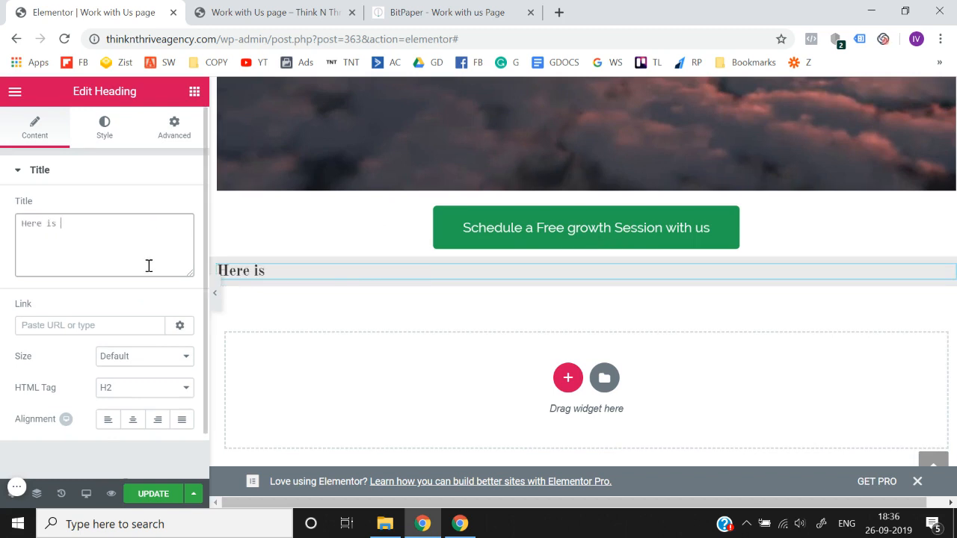
{"action": "type", "text": "is What"}
{"action": "key", "text": "ctrl+a"}
{"action": "key", "text": "BackSpace"}
{"action": "type", "text": "Here is how we can help you"}
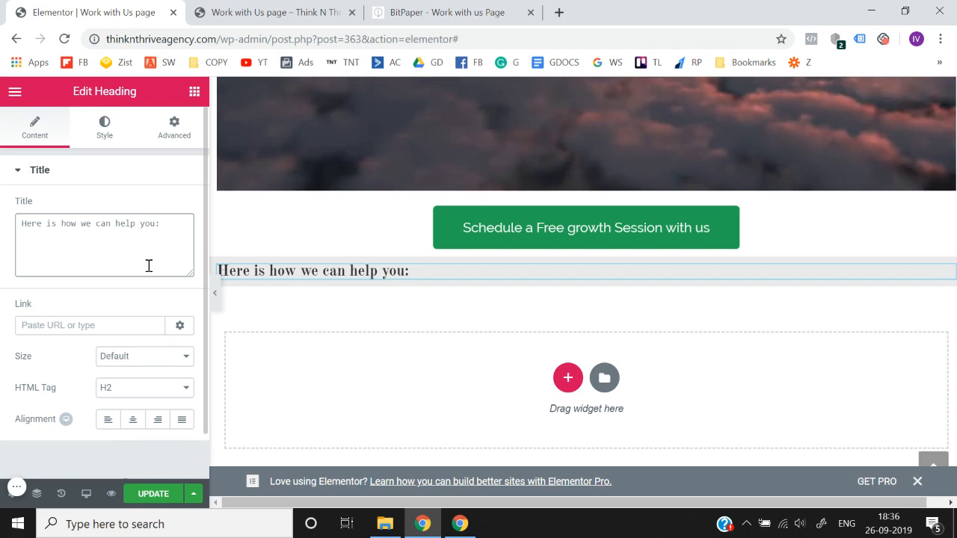
Center the grey section's heading and set its typography to Nunito at 39 px
{"action": "left_click", "coordinate": [133, 423]}
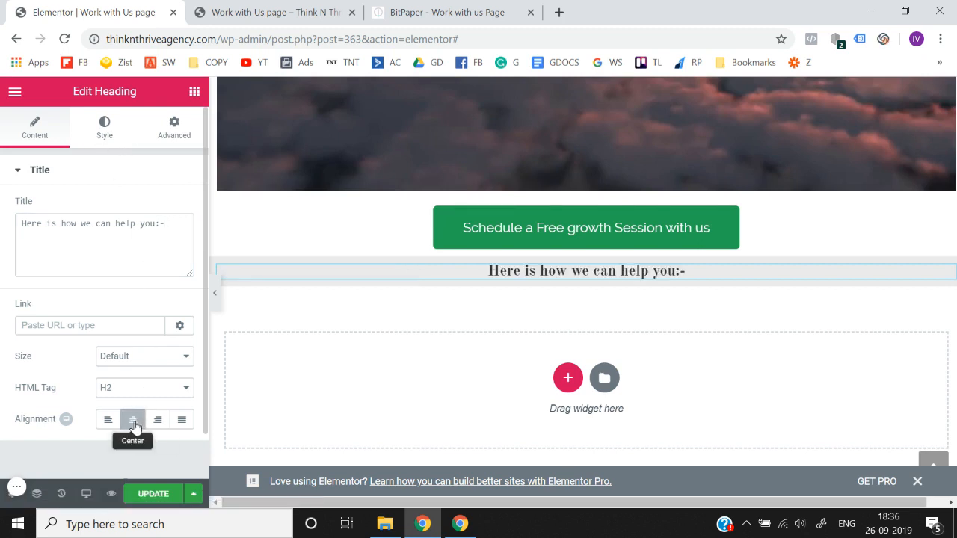
{"action": "left_click", "coordinate": [109, 139]}
{"action": "left_click", "coordinate": [188, 240]}
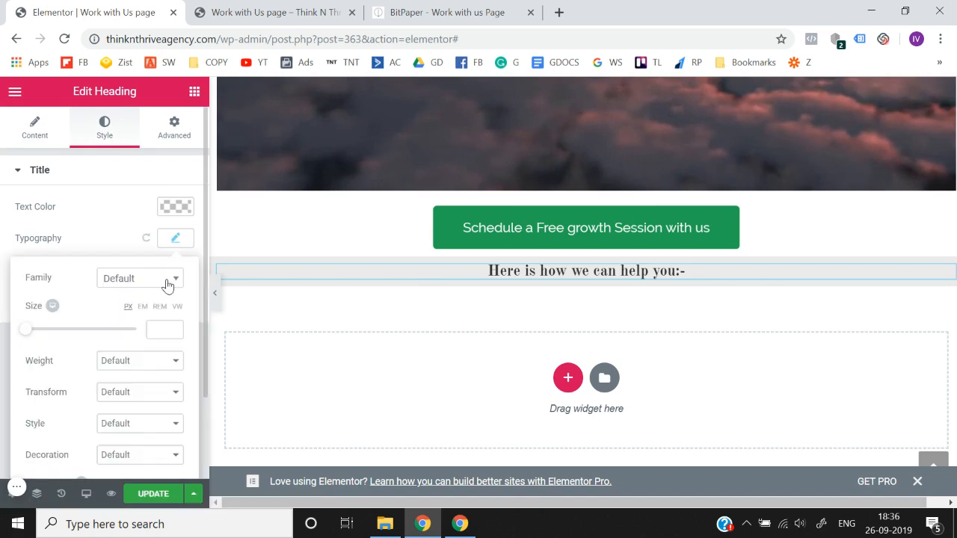
{"action": "left_click", "coordinate": [165, 281]}
{"action": "type", "text": "nuni"}
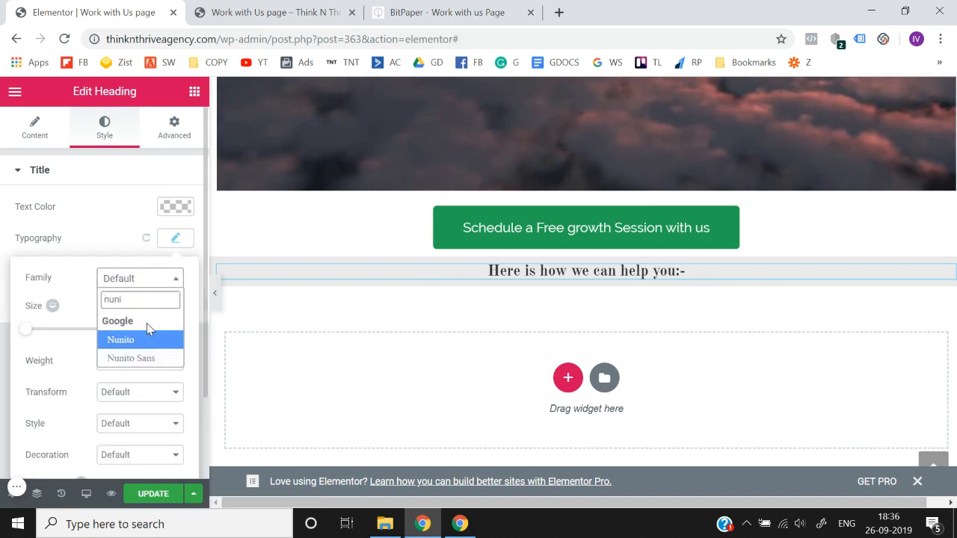
{"action": "left_click", "coordinate": [133, 341]}
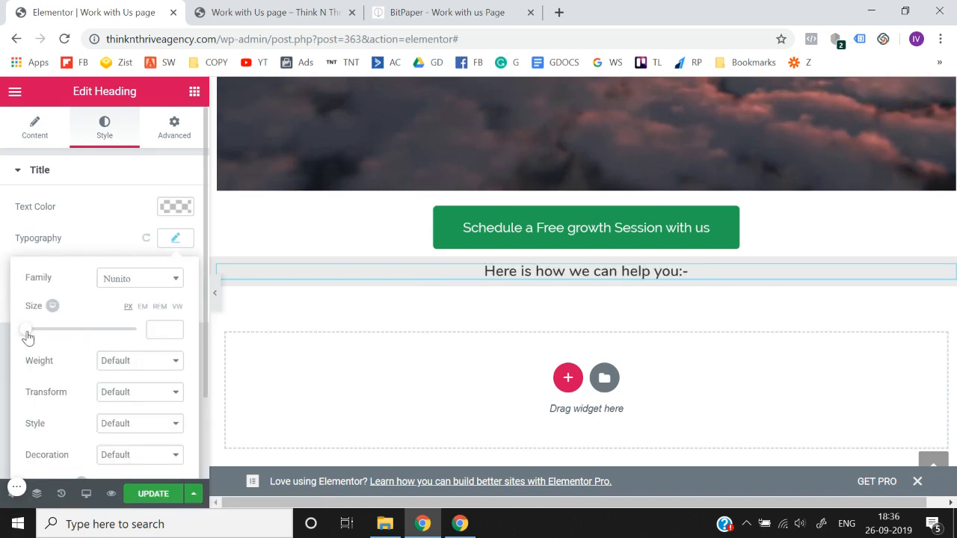
{"action": "left_click_drag", "start_coordinate": [27, 338], "coordinate": [47, 339]}
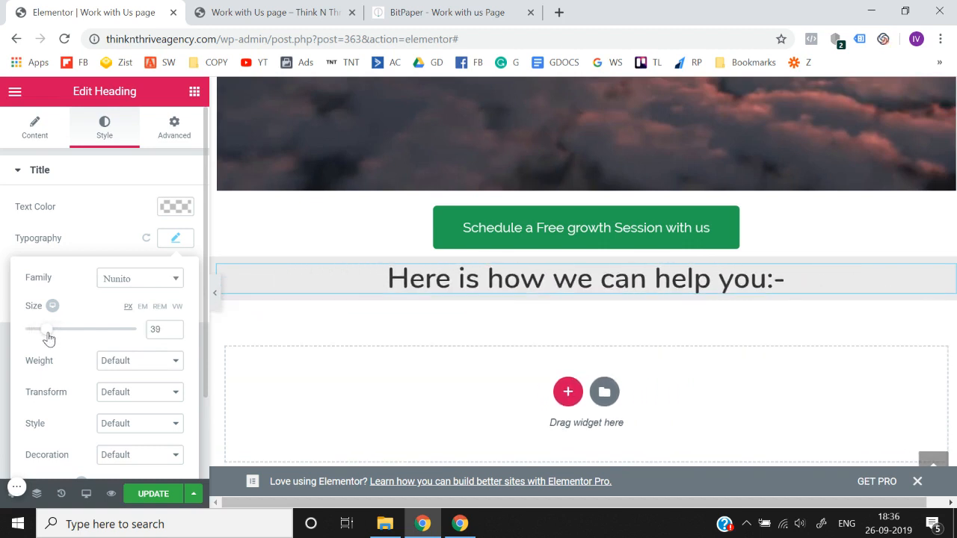
Add another Heading widget directly below the "Here is how we can help you:-" heading in the grey section
{"action": "left_click", "coordinate": [5, 309]}
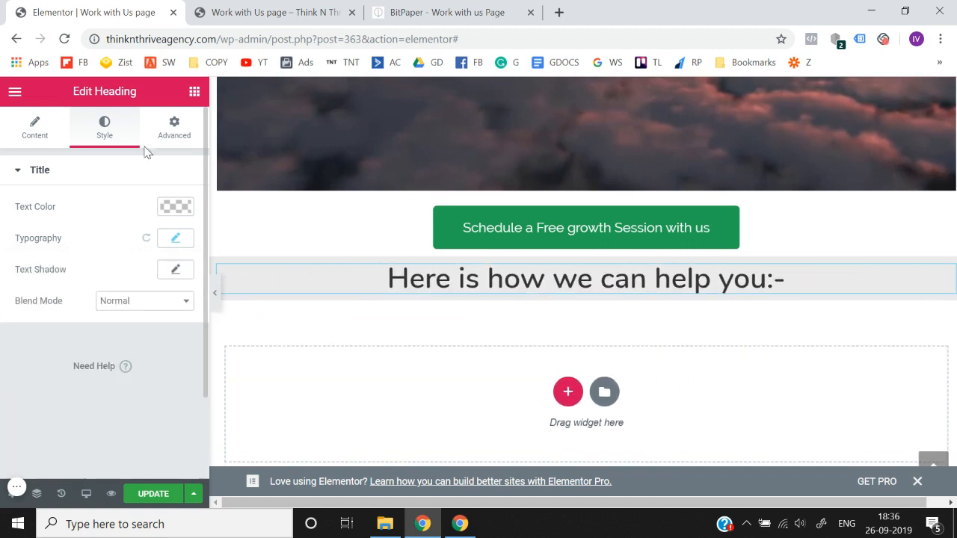
{"action": "left_click", "coordinate": [195, 92]}
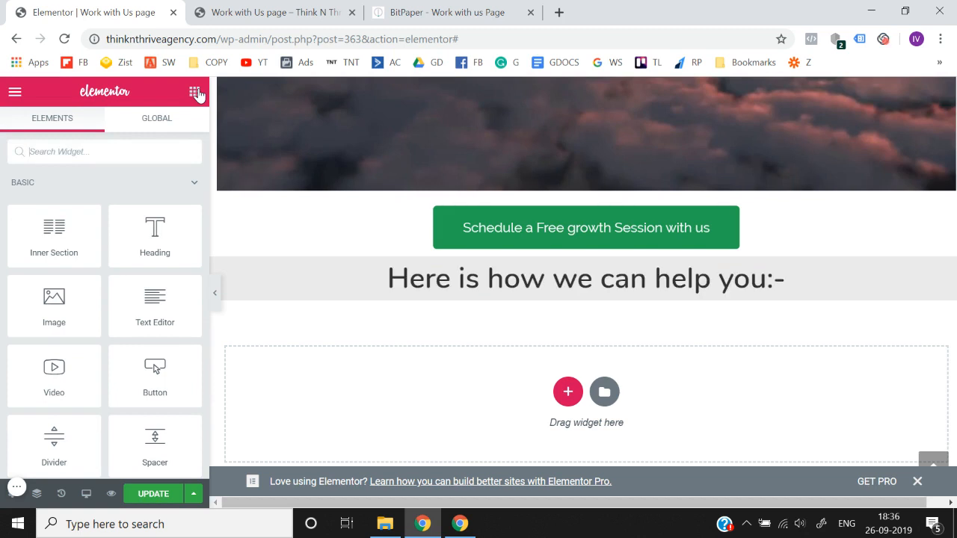
{"action": "scroll", "coordinate": [127, 205], "scroll_direction": "down", "scroll_amount": 3}
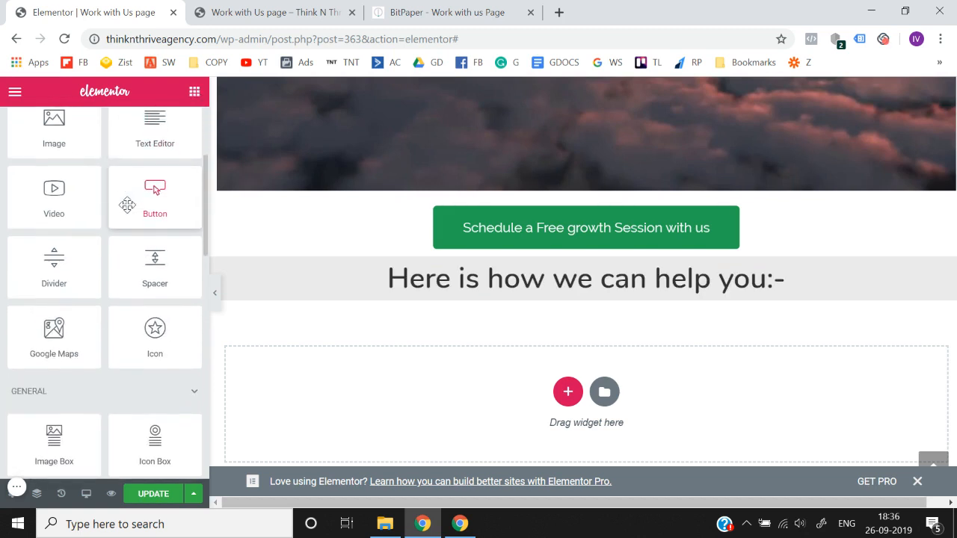
{"action": "scroll", "coordinate": [127, 205], "scroll_direction": "down", "scroll_amount": 5}
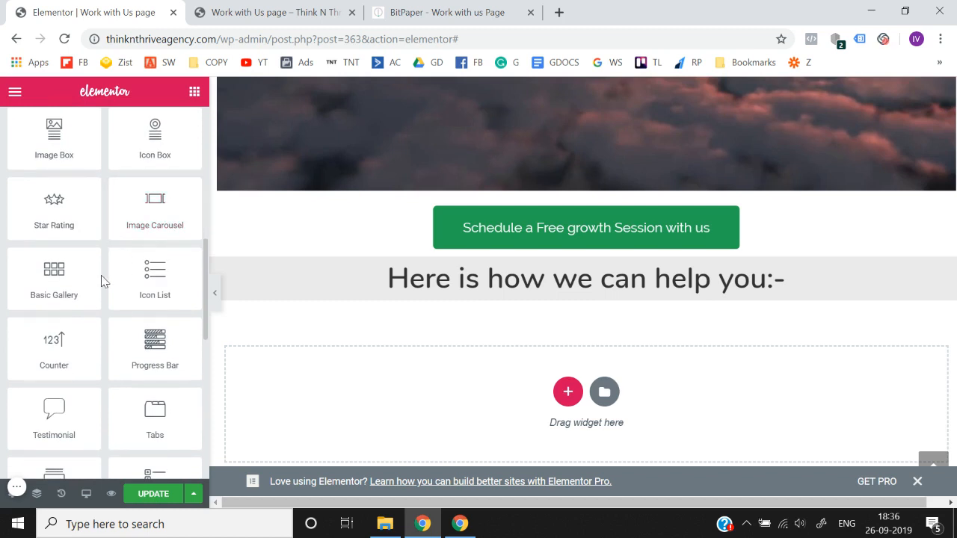
{"action": "scroll", "coordinate": [103, 280], "scroll_direction": "up", "scroll_amount": 8}
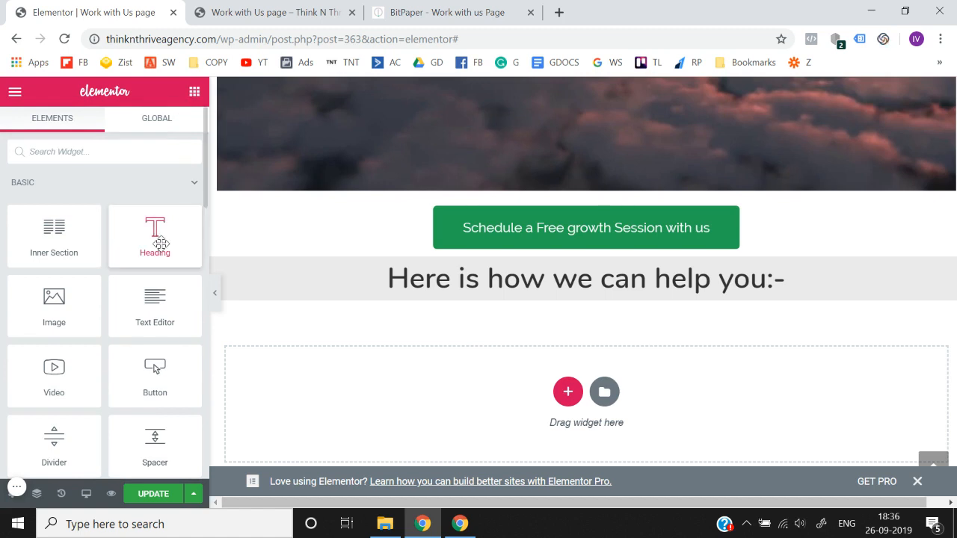
{"action": "left_click_drag", "start_coordinate": [160, 241], "coordinate": [550, 296]}
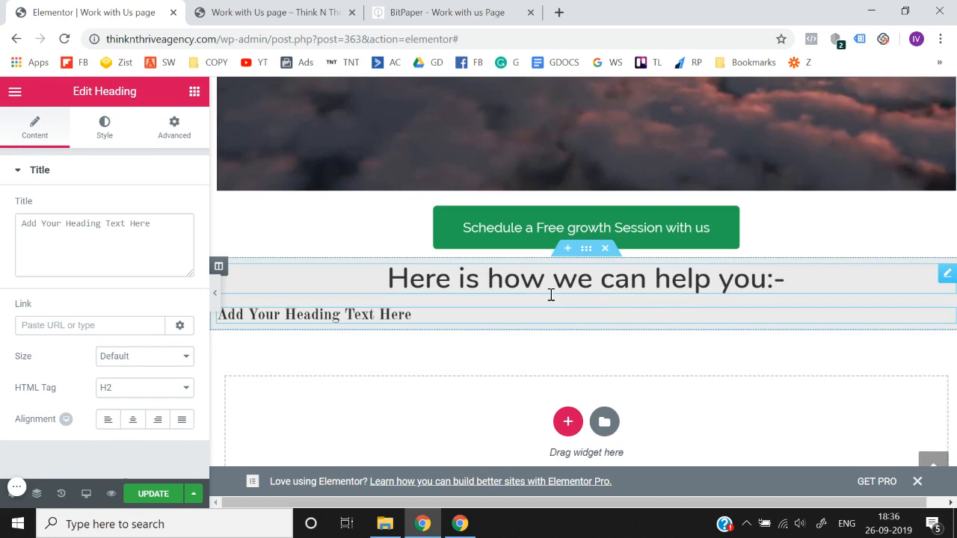
Set the new heading's title to "1. We'll increase your traffic exponentially with our paid ads strategies."
{"action": "left_click", "coordinate": [418, 317]}
{"action": "left_click", "coordinate": [182, 241]}
{"action": "key", "text": "ctrl+a"}
{"action": "type", "text": "1"}
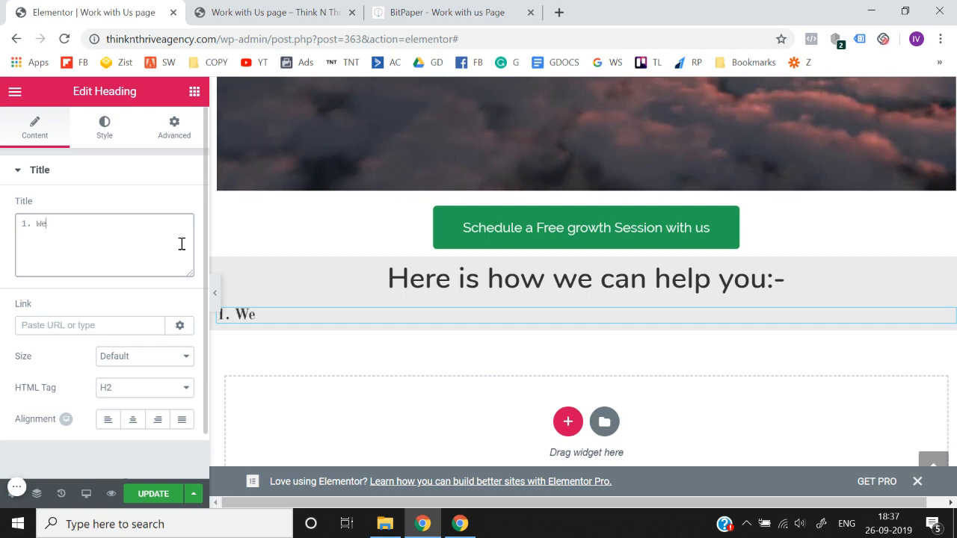
{"action": "type", "text": ". We'll increase"}
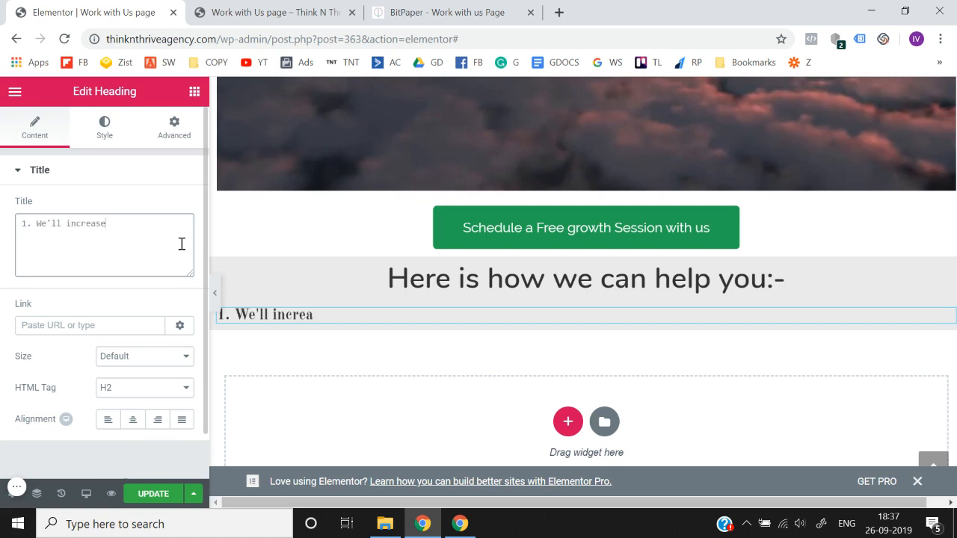
{"action": "type", "text": " your traffic"}
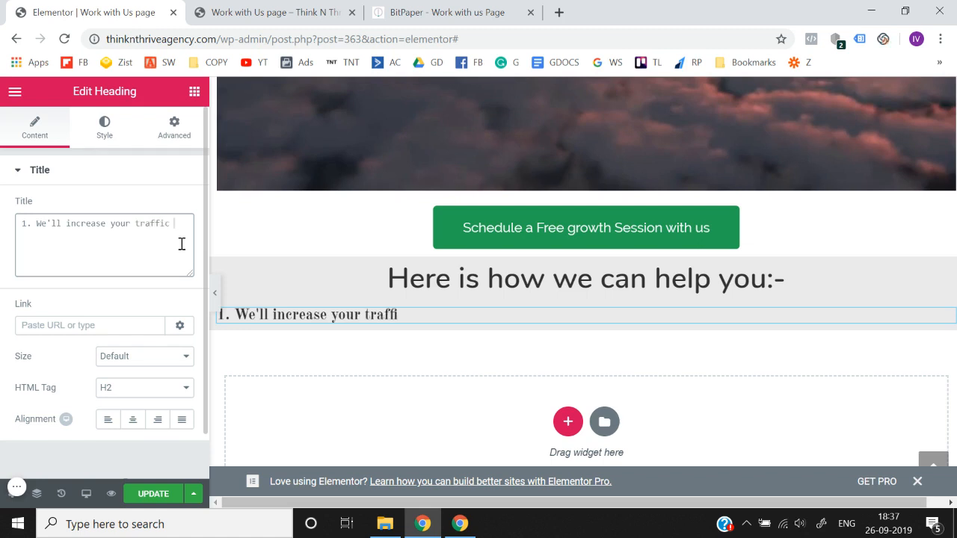
{"action": "type", "text": " exponentially with our"}
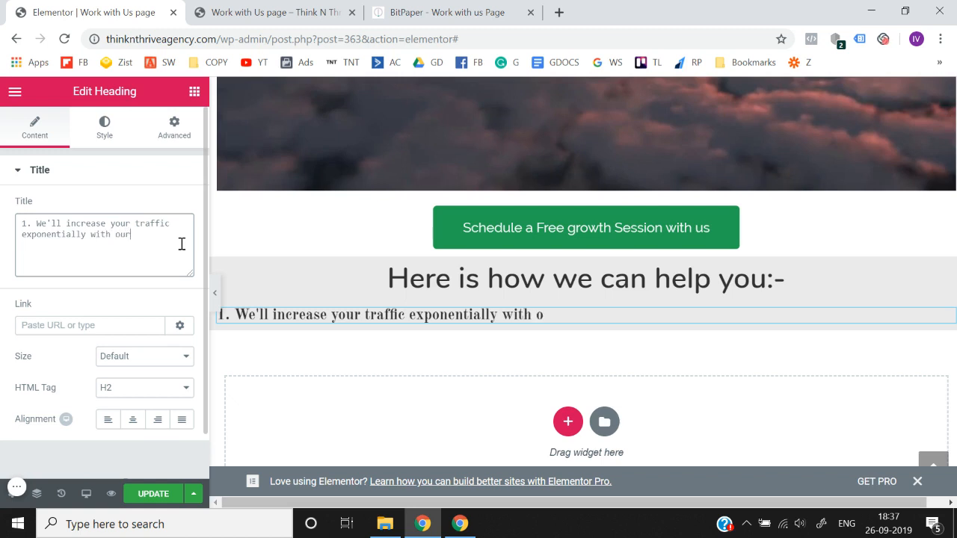
{"action": "type", "text": " paid ads st"}
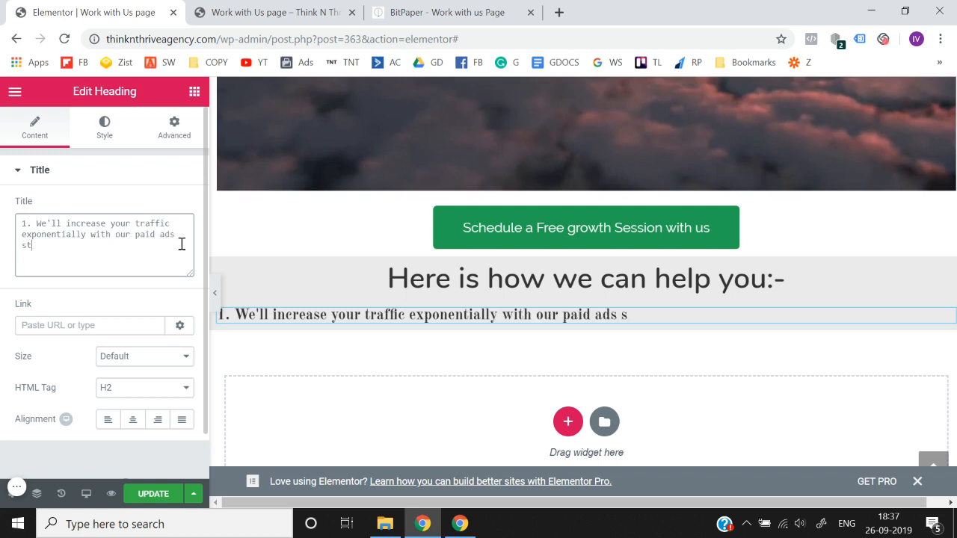
{"action": "type", "text": "rategies"}
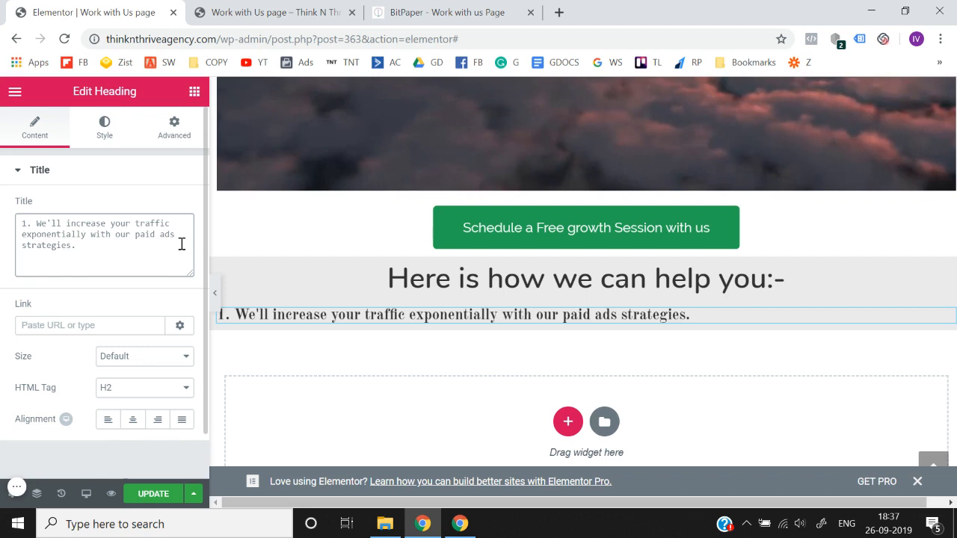
{"action": "type", "text": "."}
Append "2." to the list heading's text and put two line breaks before it
{"action": "key", "text": "Return"}
{"action": "key", "text": "Return"}
{"action": "key", "text": "Return"}
{"action": "key", "text": "BackSpace"}
{"action": "left_click", "coordinate": [698, 316]}
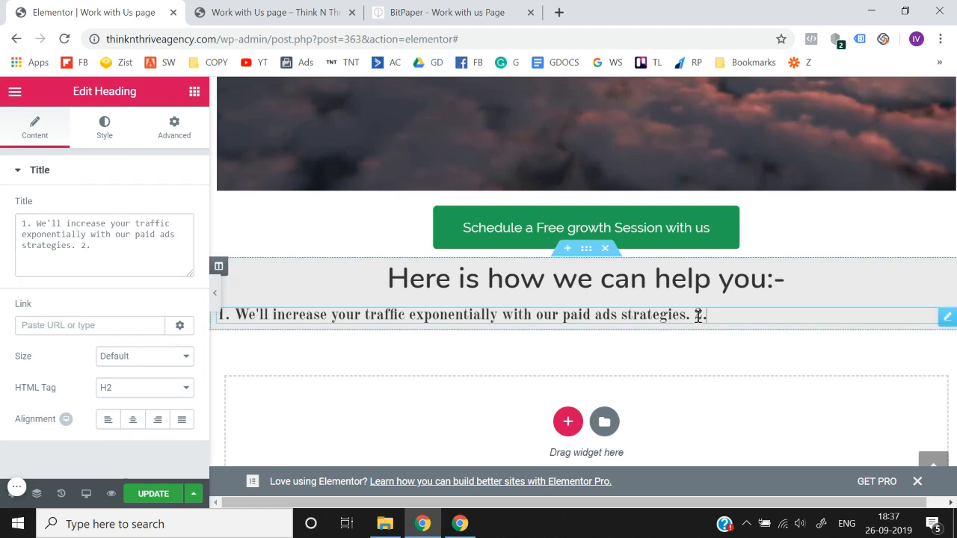
{"action": "key", "text": "Return"}
{"action": "key", "text": "Return"}
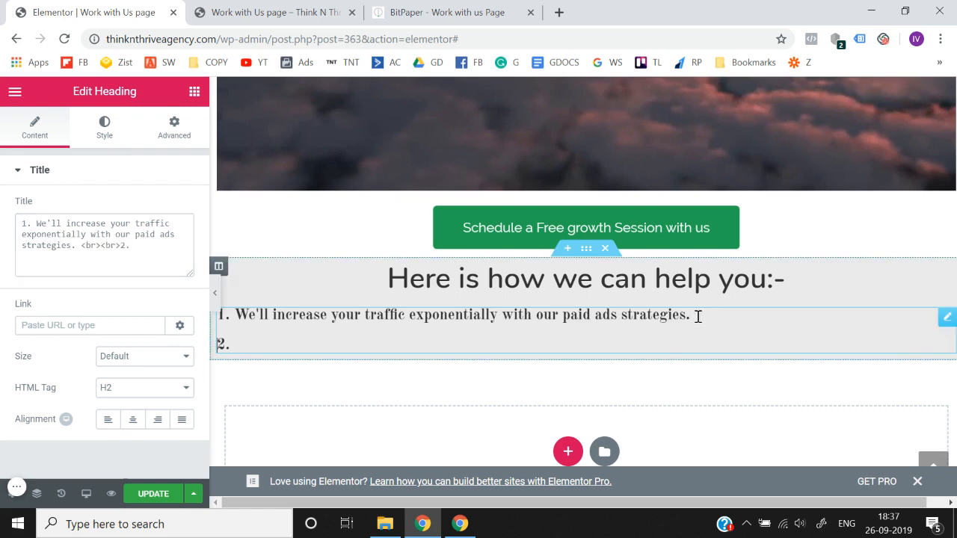
{"action": "left_click", "coordinate": [138, 269]}
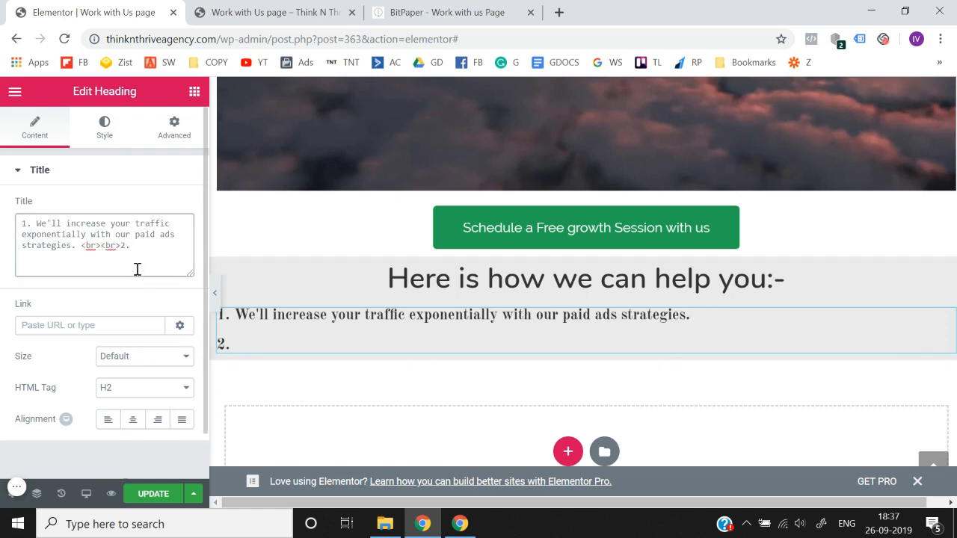
Set the numbered list heading's font family to Nunito
{"action": "left_click", "coordinate": [104, 133]}
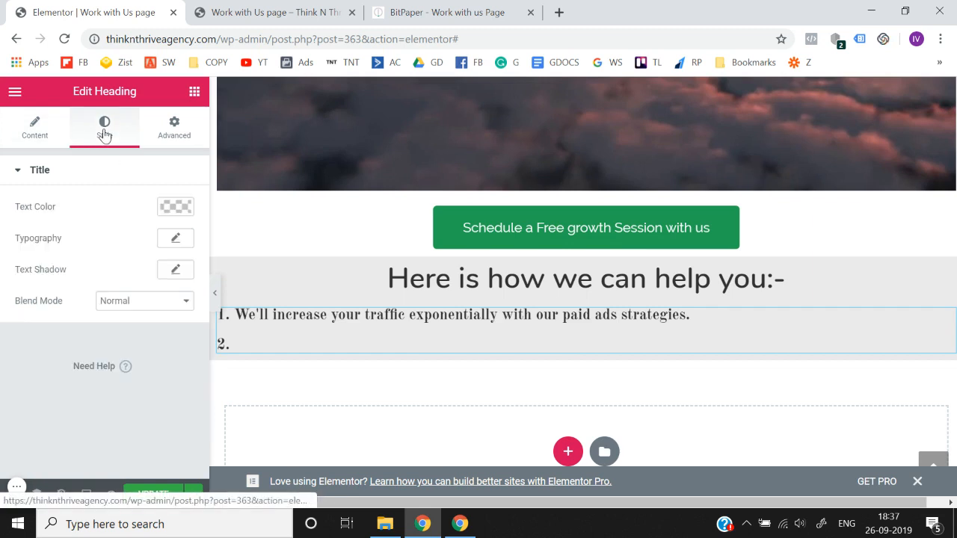
{"action": "left_click", "coordinate": [175, 241]}
{"action": "left_click", "coordinate": [144, 280]}
{"action": "type", "text": "n"}
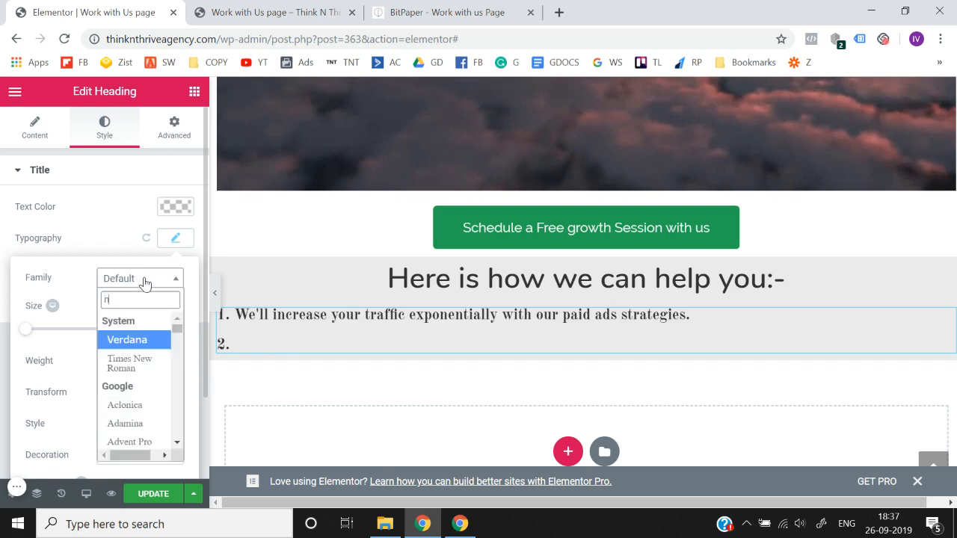
{"action": "type", "text": "ni"}
{"action": "key", "text": "BackSpace"}
{"action": "key", "text": "BackSpace"}
{"action": "type", "text": "u"}
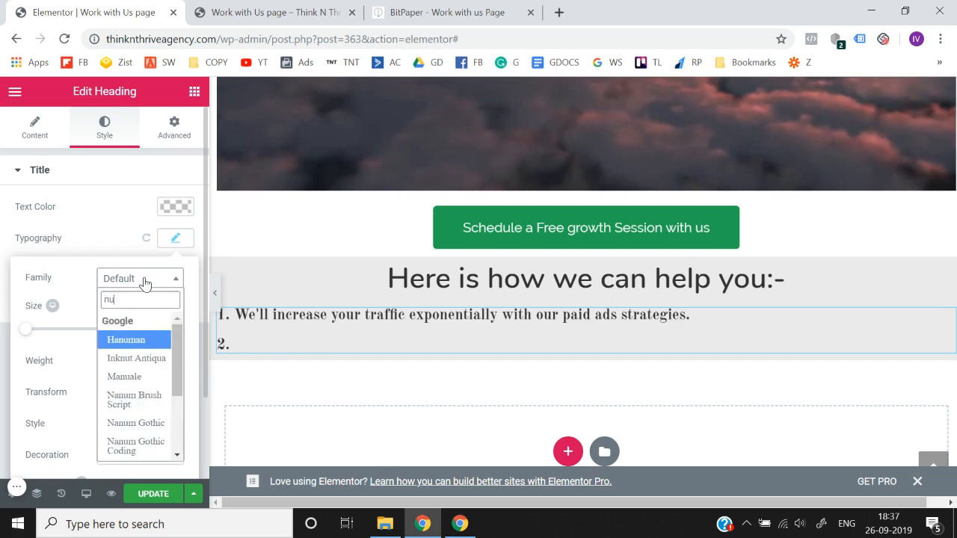
{"action": "type", "text": "nit"}
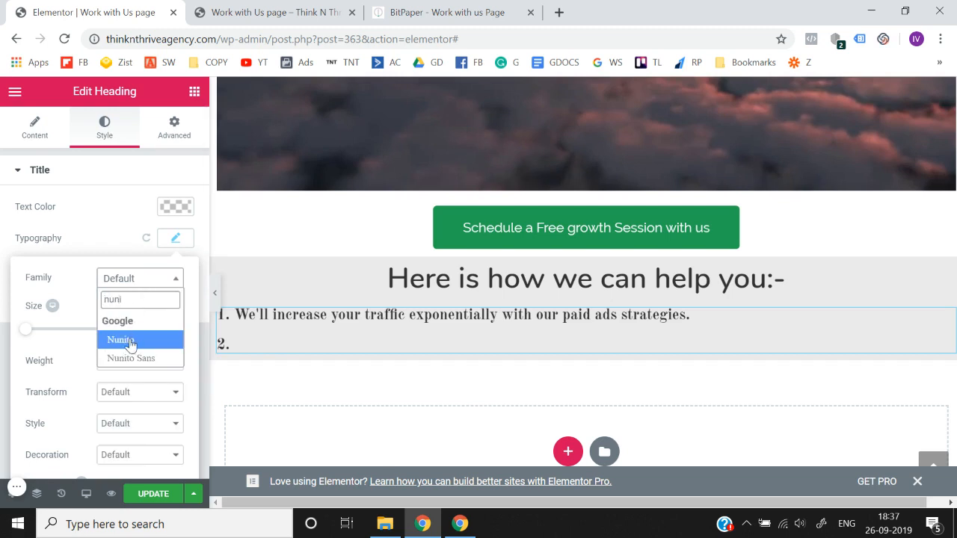
{"action": "left_click", "coordinate": [133, 339]}
{"action": "left_click", "coordinate": [2, 297]}
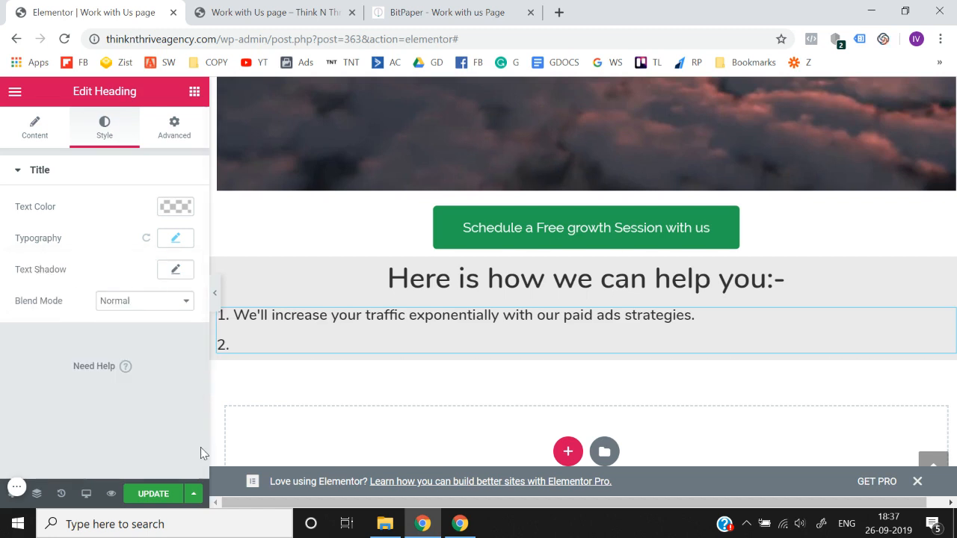
Update the page and briefly preview it at full width without the editing panel
{"action": "left_click", "coordinate": [156, 493]}
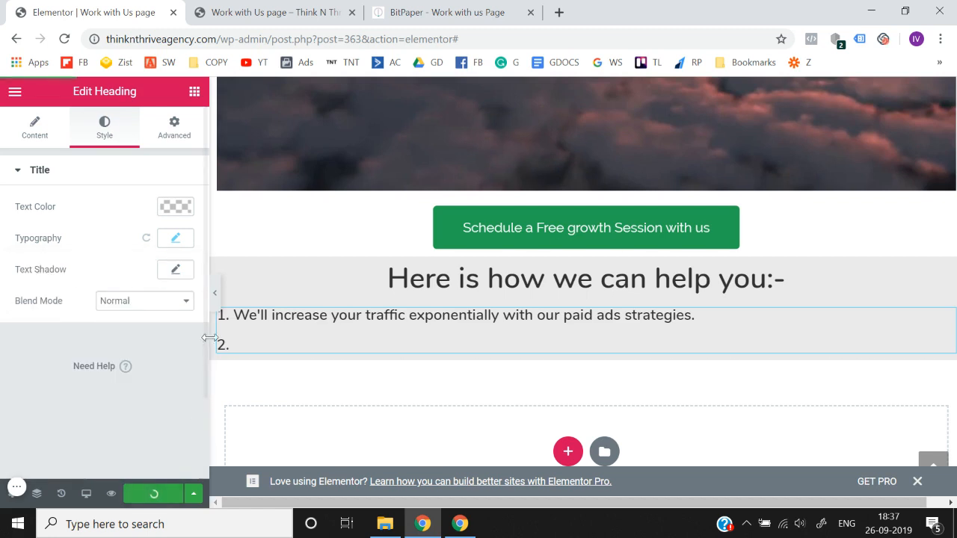
{"action": "left_click", "coordinate": [217, 294]}
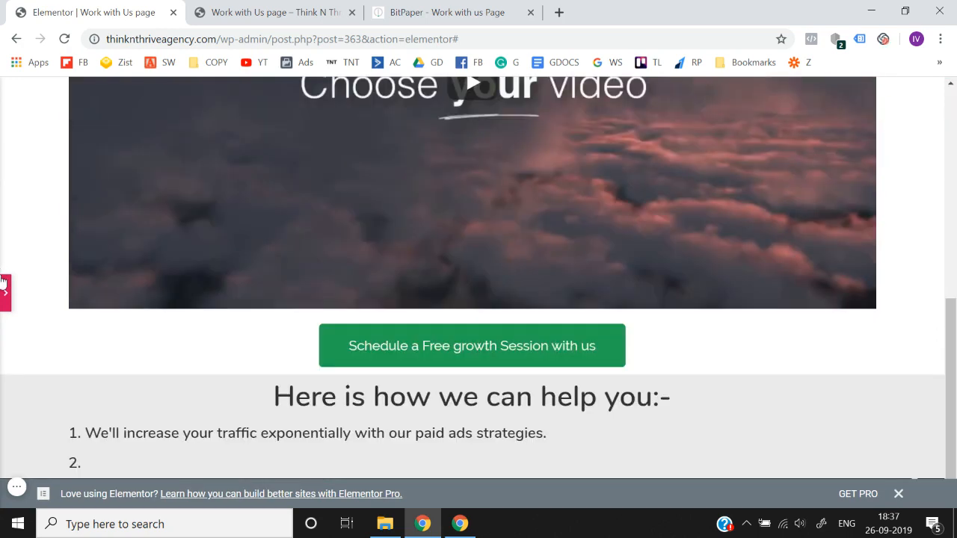
{"action": "left_click", "coordinate": [6, 284]}
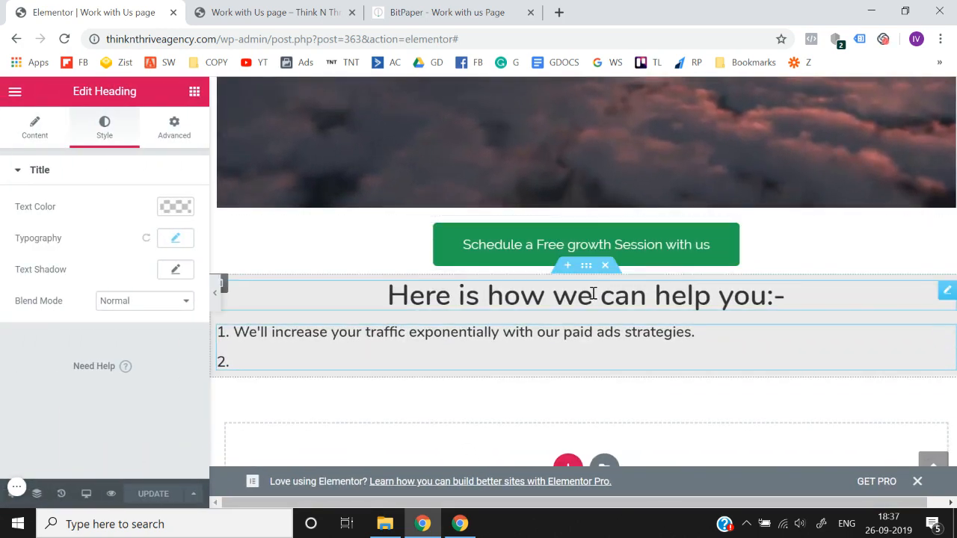
Set the grey section's boxed content width to 900
{"action": "left_click", "coordinate": [588, 271]}
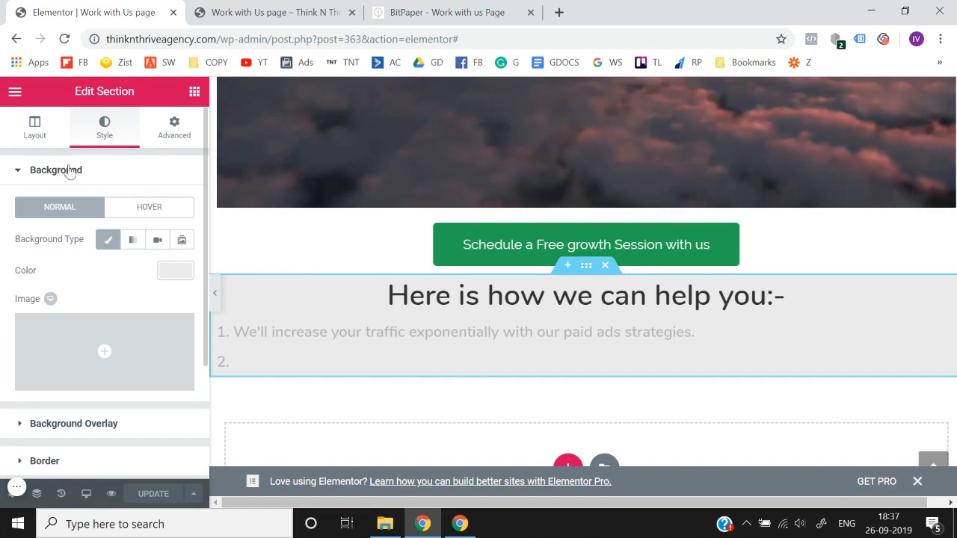
{"action": "left_click", "coordinate": [31, 131]}
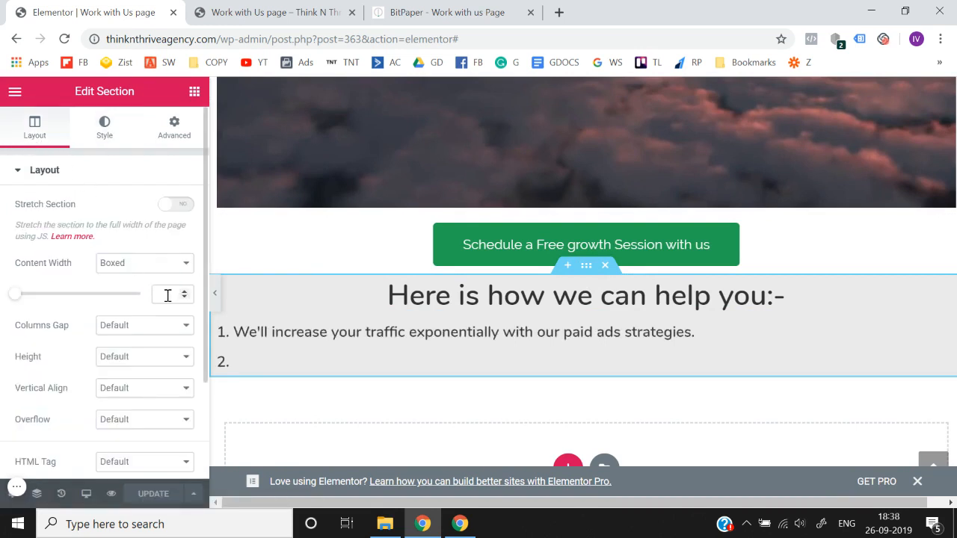
{"action": "left_click", "coordinate": [167, 294]}
{"action": "type", "text": "900"}
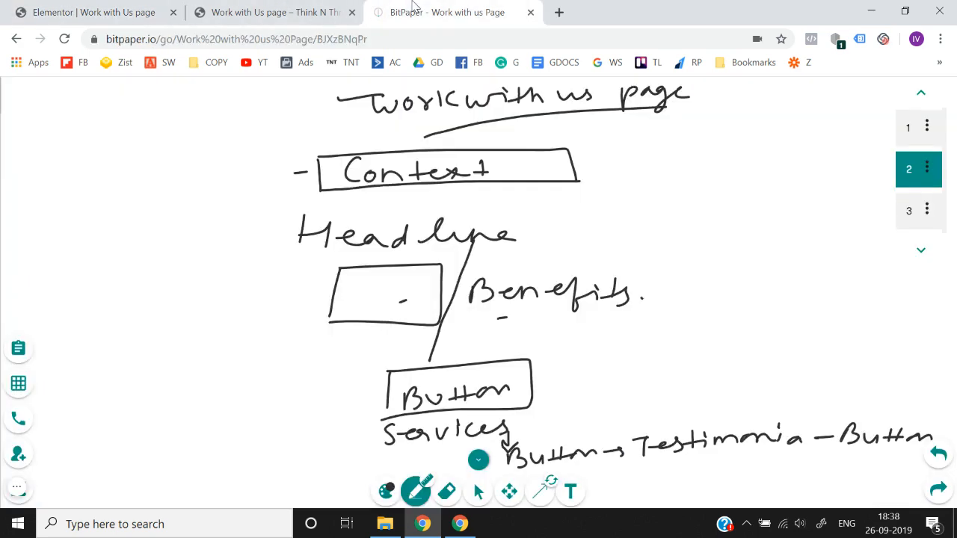
Check the whiteboard plan, then duplicate the green button section and move the copy below the grey section
{"action": "left_click", "coordinate": [441, 12]}
{"action": "left_click", "coordinate": [112, 11]}
{"action": "left_click", "coordinate": [194, 94]}
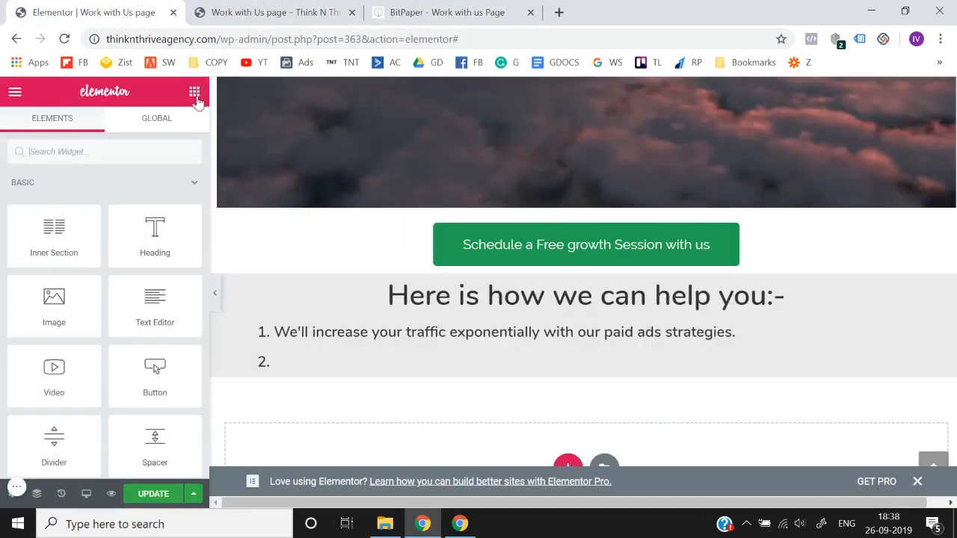
{"action": "right_click", "coordinate": [585, 213]}
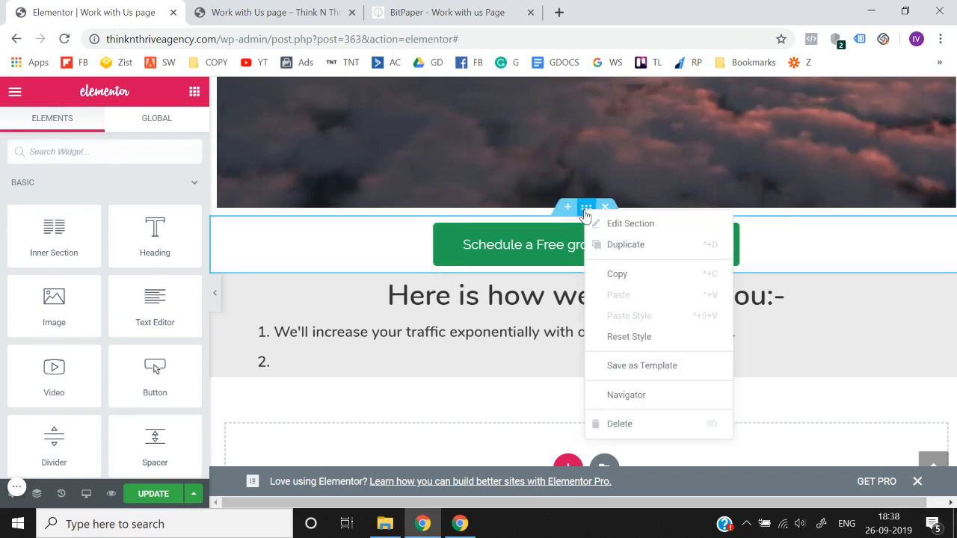
{"action": "left_click", "coordinate": [632, 251]}
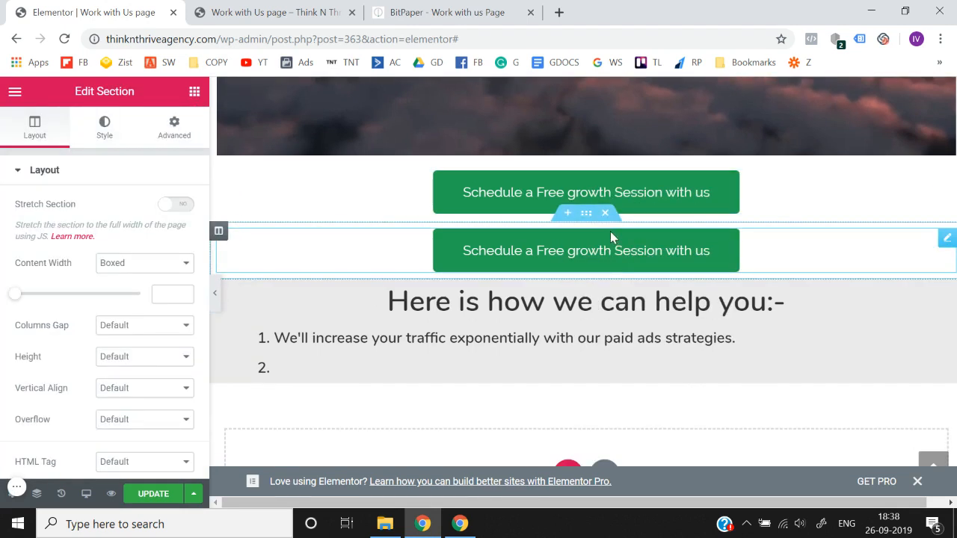
{"action": "left_click_drag", "start_coordinate": [583, 215], "coordinate": [572, 380]}
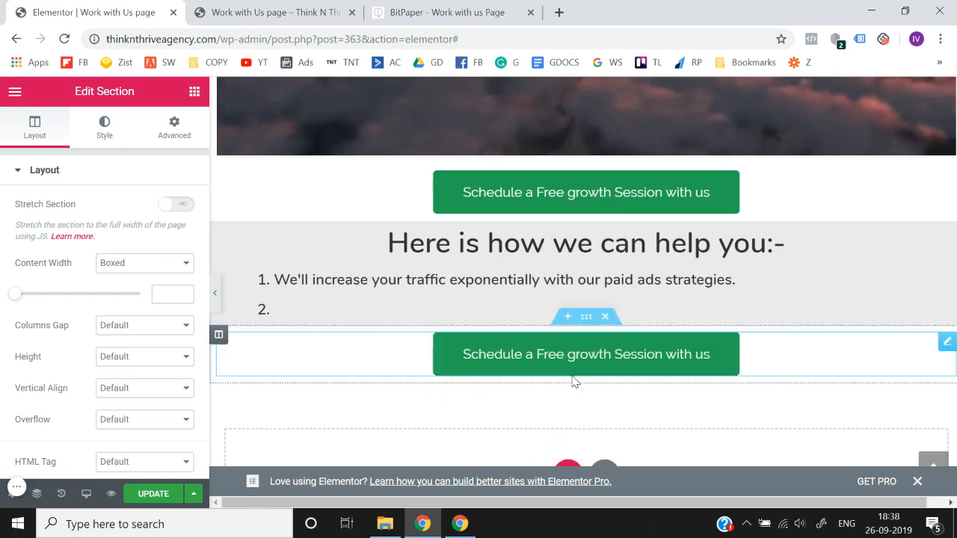
Update the page, then compare its full-width preview with the whiteboard page plan
{"action": "left_click", "coordinate": [152, 494]}
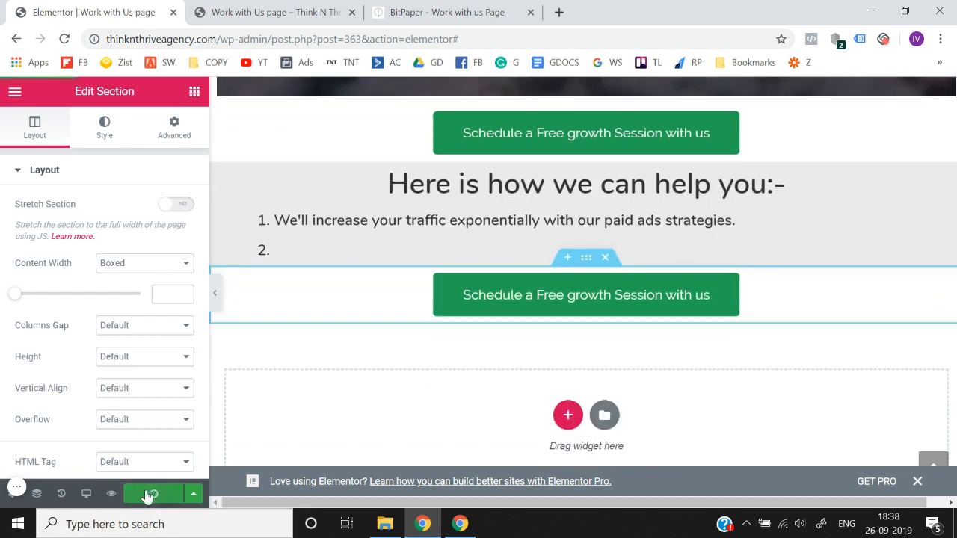
{"action": "left_click", "coordinate": [219, 302]}
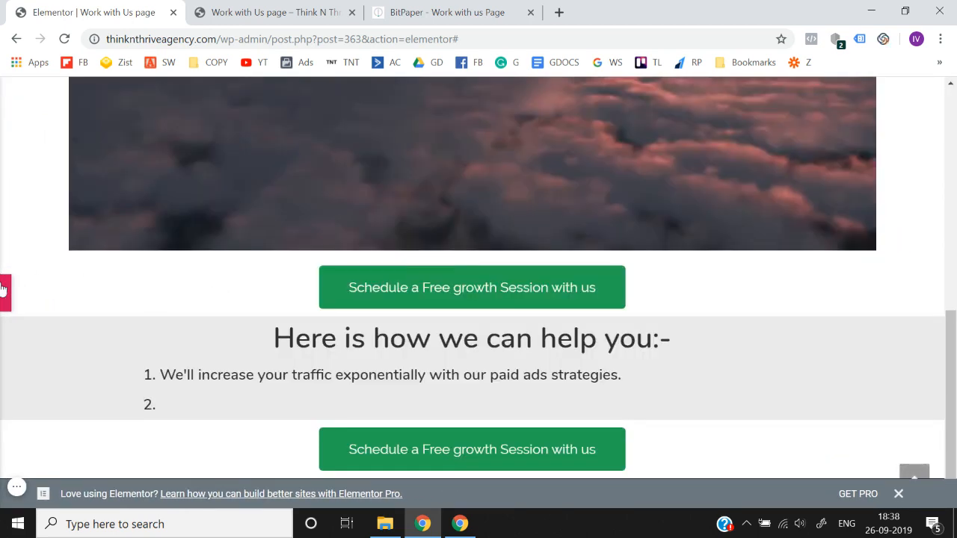
{"action": "left_click", "coordinate": [2, 289]}
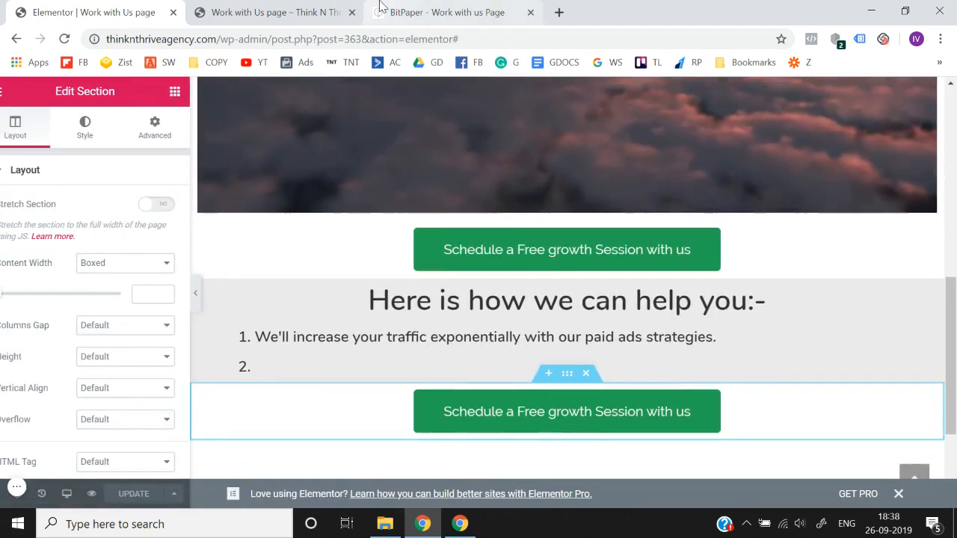
{"action": "key", "text": "ctrl+3"}
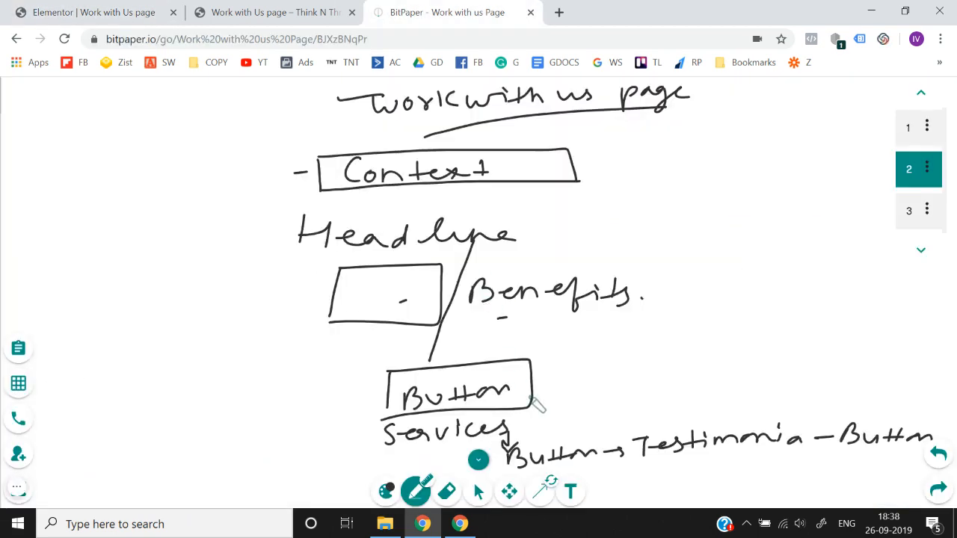
{"action": "key", "text": "ctrl+1"}
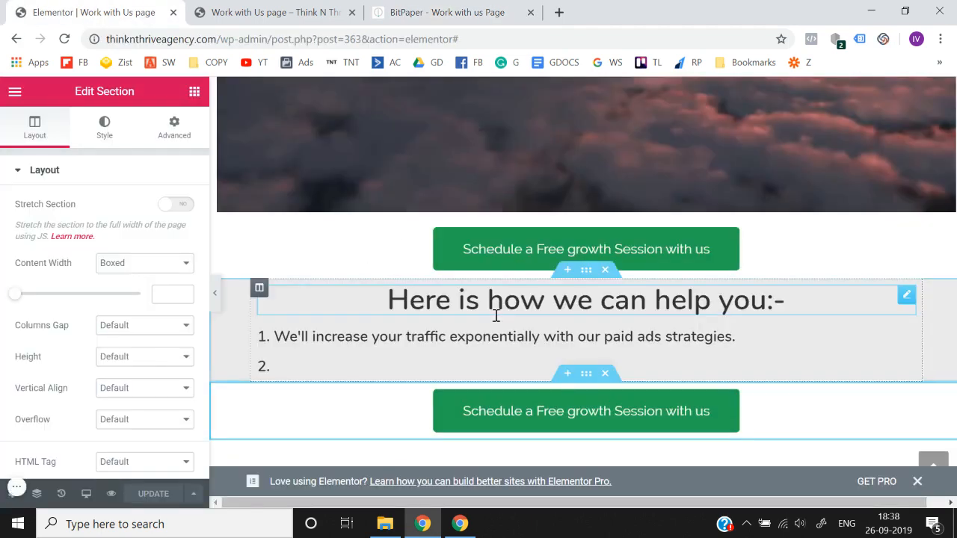
Add a new single-column section below the second green button and place a Heading widget in it
{"action": "scroll", "coordinate": [495, 315], "scroll_direction": "down", "scroll_amount": 1}
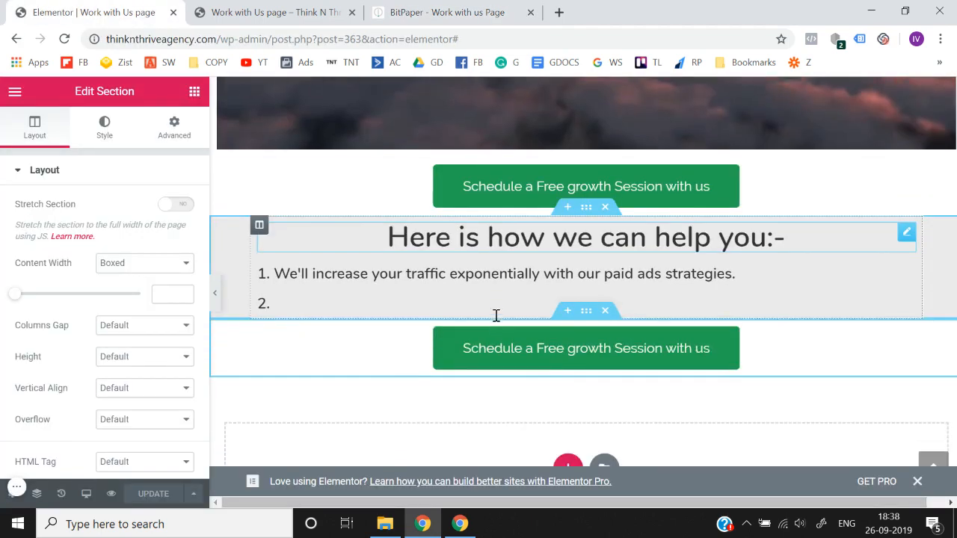
{"action": "left_click", "coordinate": [195, 91]}
{"action": "scroll", "coordinate": [464, 342], "scroll_direction": "down", "scroll_amount": 2}
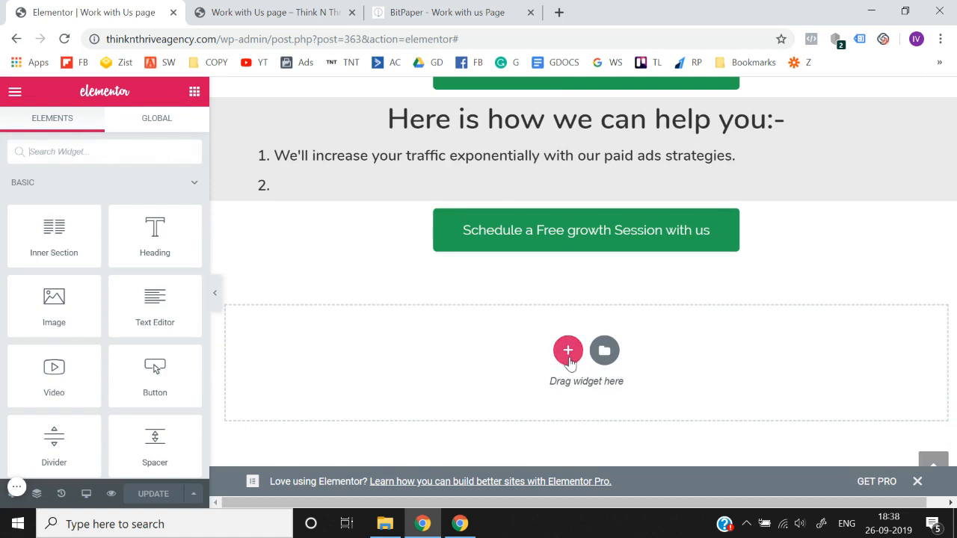
{"action": "left_click", "coordinate": [568, 350]}
{"action": "left_click", "coordinate": [366, 402]}
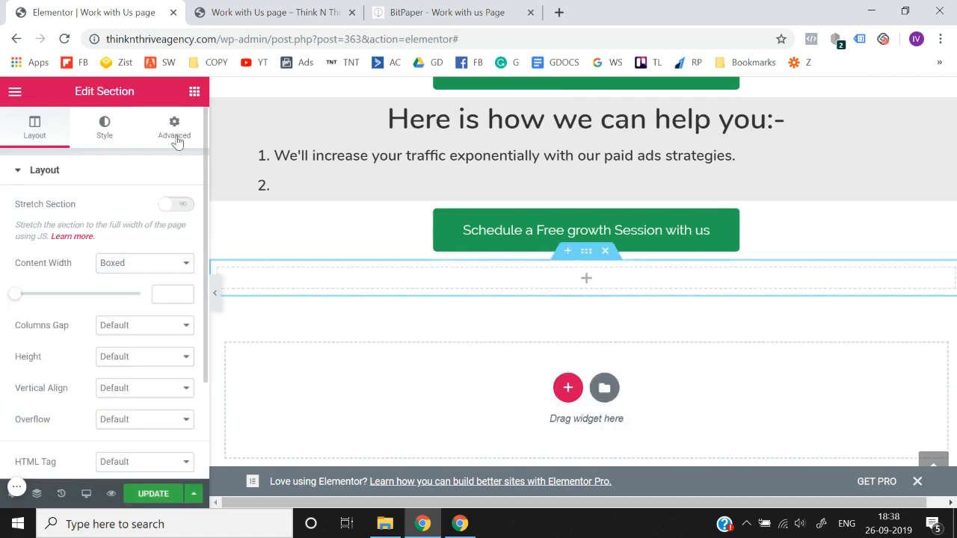
{"action": "left_click", "coordinate": [194, 90]}
{"action": "left_click_drag", "start_coordinate": [145, 224], "coordinate": [560, 280]}
Set the new heading's title to "OUR SERVICES" and center it
{"action": "triple_click", "coordinate": [133, 247]}
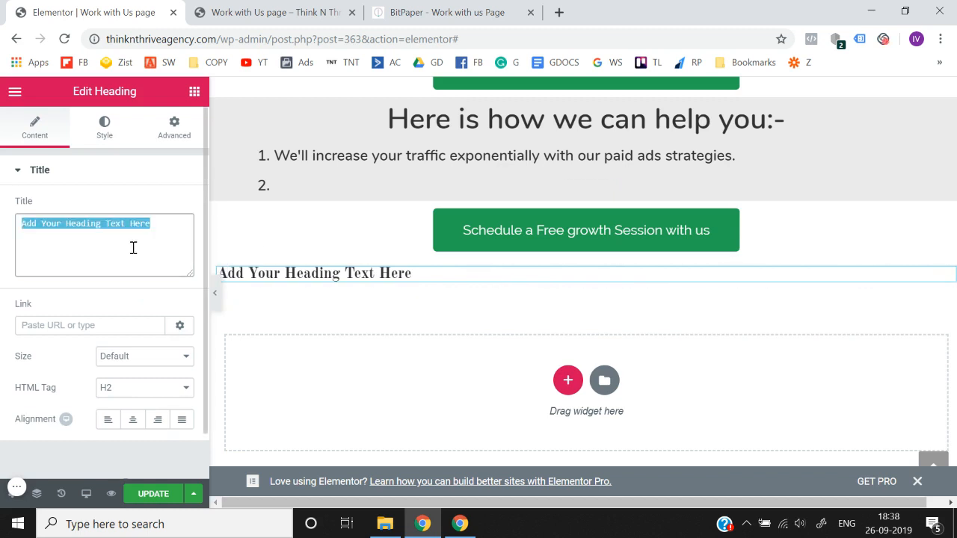
{"action": "type", "text": "OUR S"}
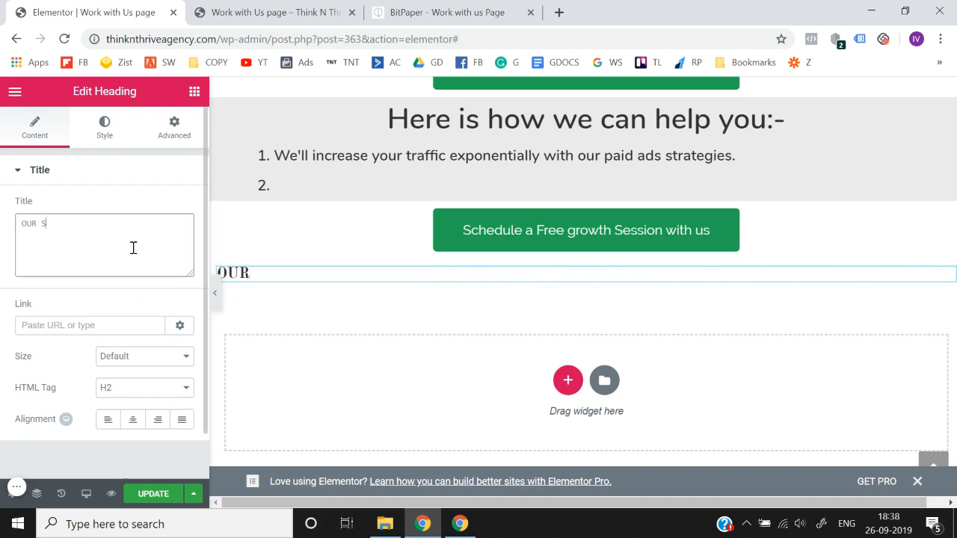
{"action": "type", "text": "ERVICES"}
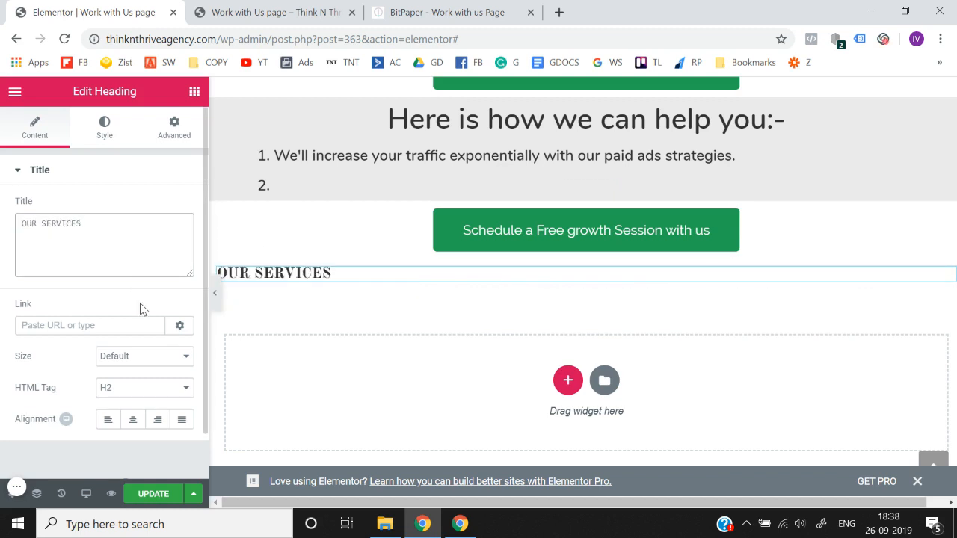
{"action": "left_click", "coordinate": [132, 419]}
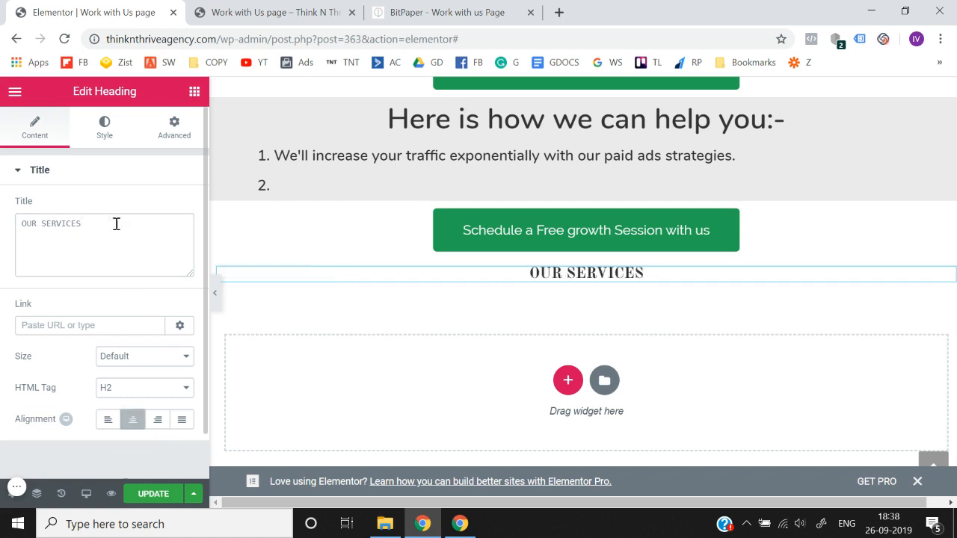
Set the OUR SERVICES heading's font family to Nunito
{"action": "left_click", "coordinate": [103, 123]}
{"action": "left_click", "coordinate": [178, 237]}
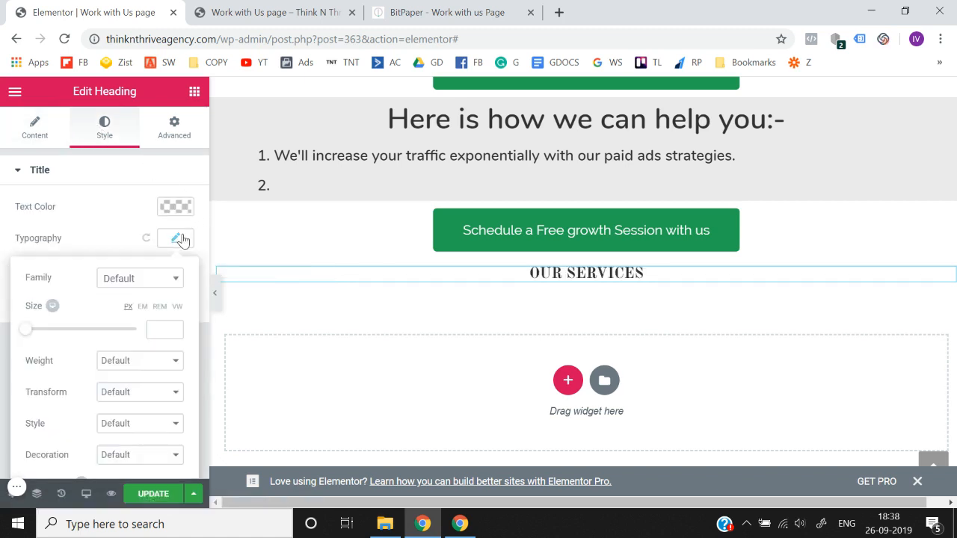
{"action": "left_click", "coordinate": [164, 280]}
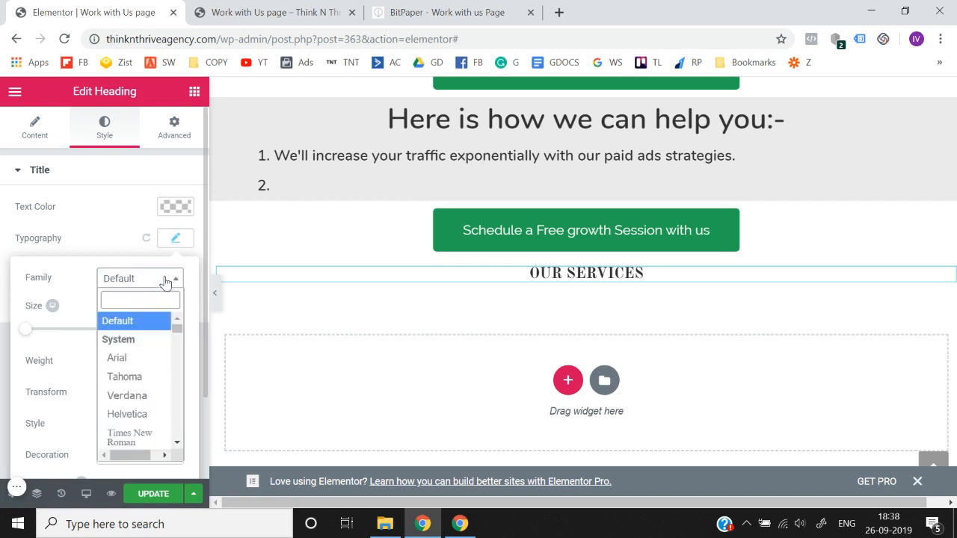
{"action": "type", "text": "nuni"}
{"action": "left_click", "coordinate": [139, 341]}
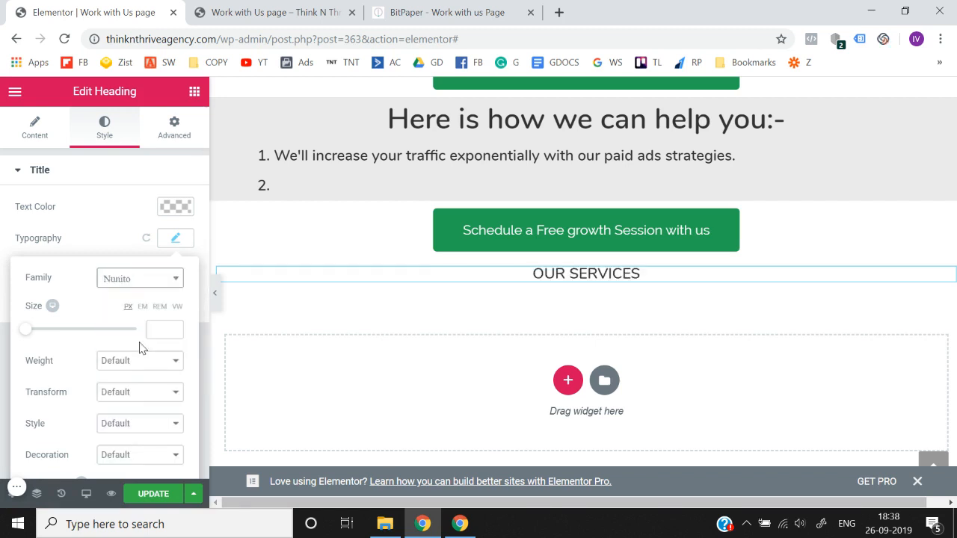
{"action": "left_click", "coordinate": [2, 320]}
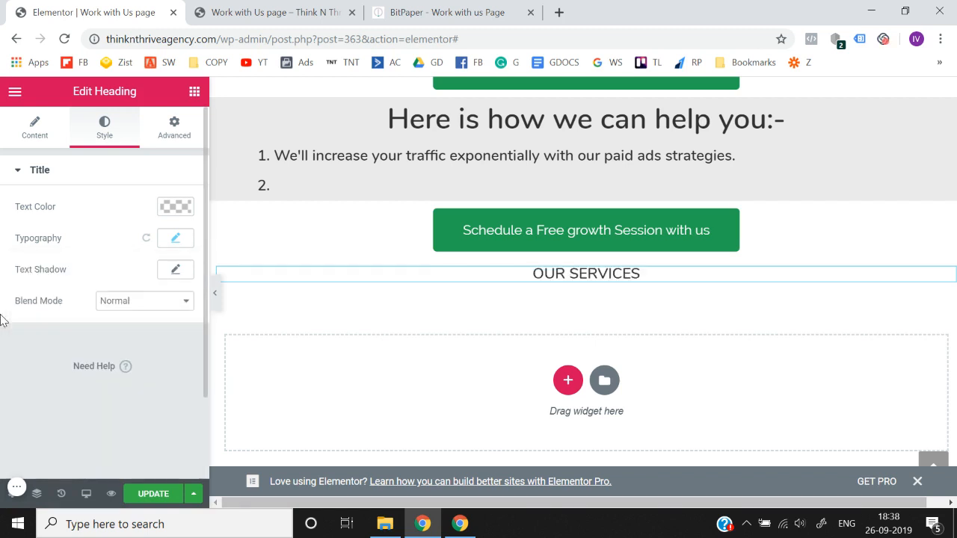
Insert an Inner Section under the OUR SERVICES heading and duplicate its first column to make three columns
{"action": "left_click", "coordinate": [194, 91]}
{"action": "left_click", "coordinate": [148, 151]}
{"action": "type", "text": "in"}
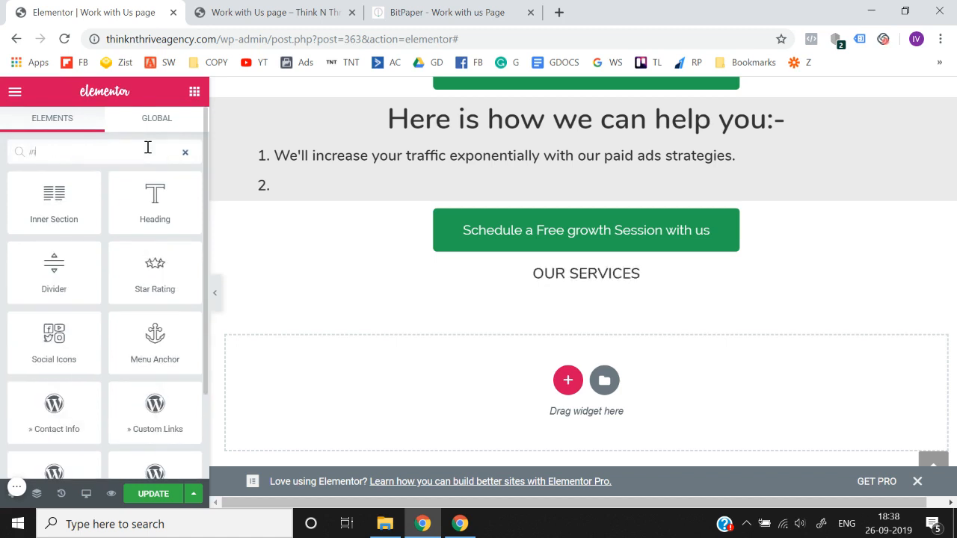
{"action": "left_click_drag", "start_coordinate": [54, 198], "coordinate": [553, 276]}
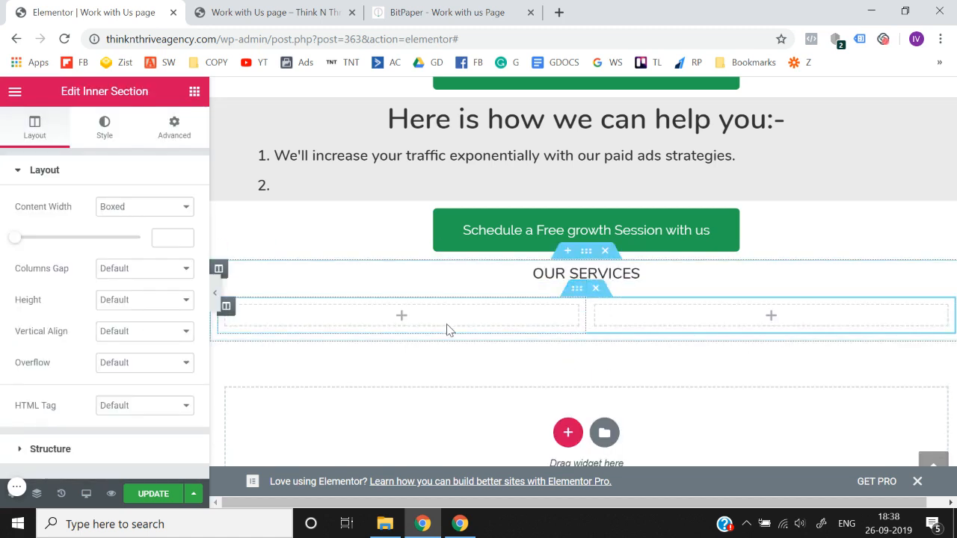
{"action": "right_click", "coordinate": [229, 315]}
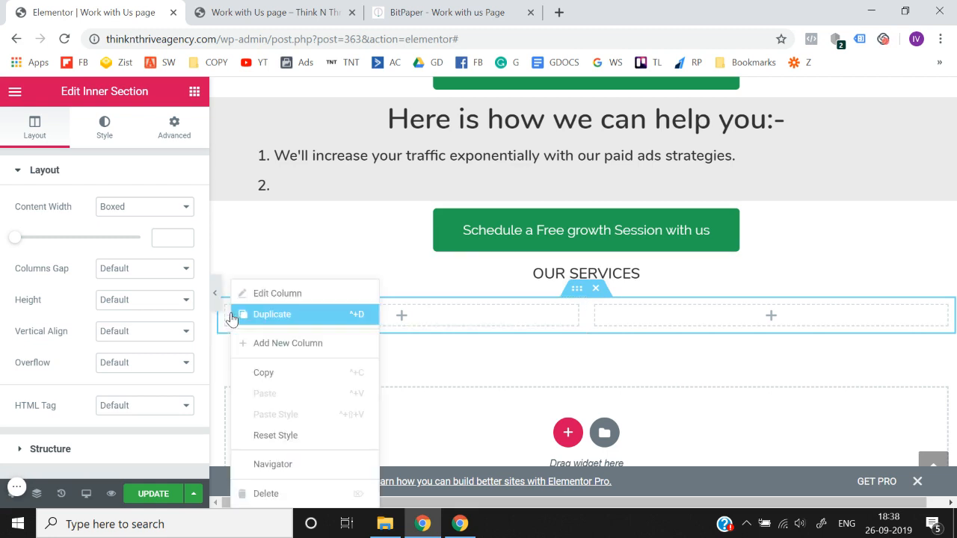
{"action": "left_click", "coordinate": [291, 317]}
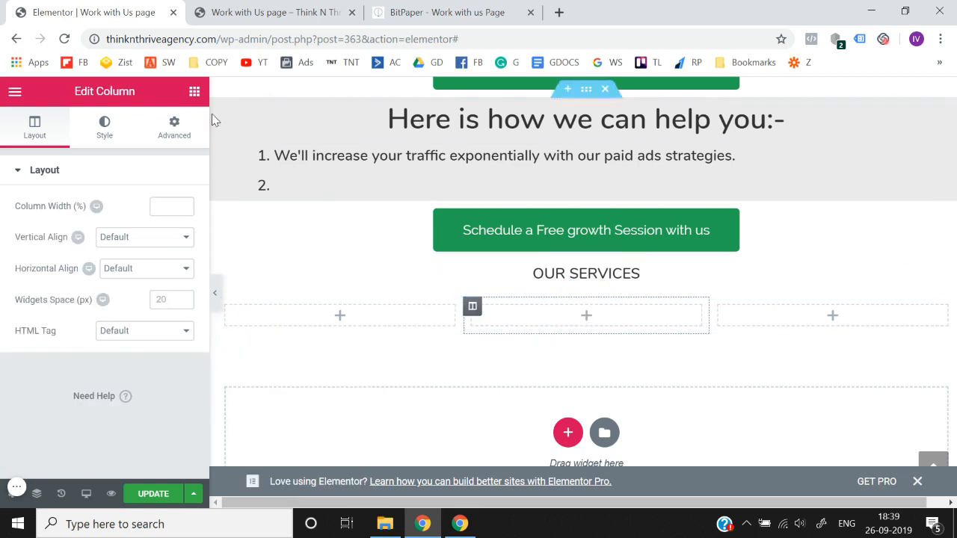
Place an Image Box in the first column of the inner section and title it "PAID ADS"
{"action": "left_click", "coordinate": [196, 95]}
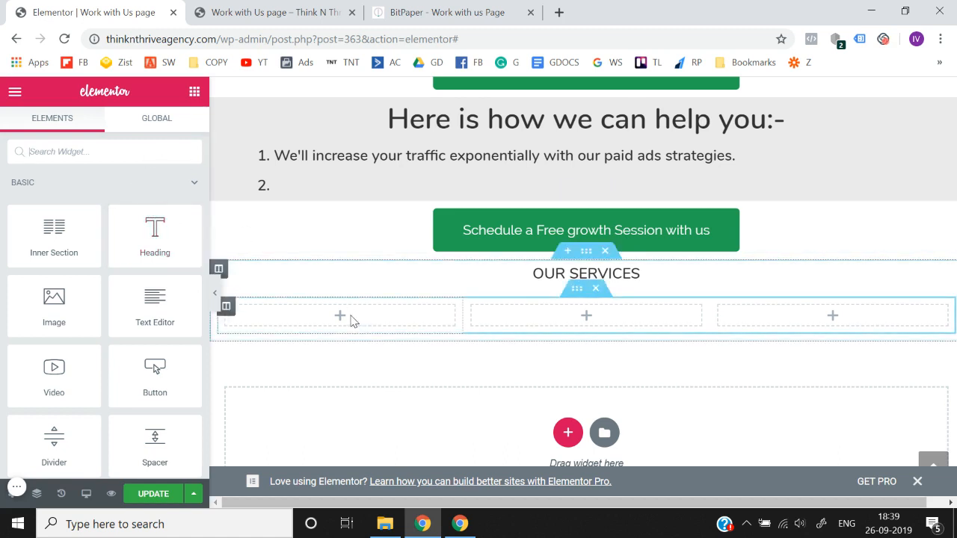
{"action": "type", "text": "ima"}
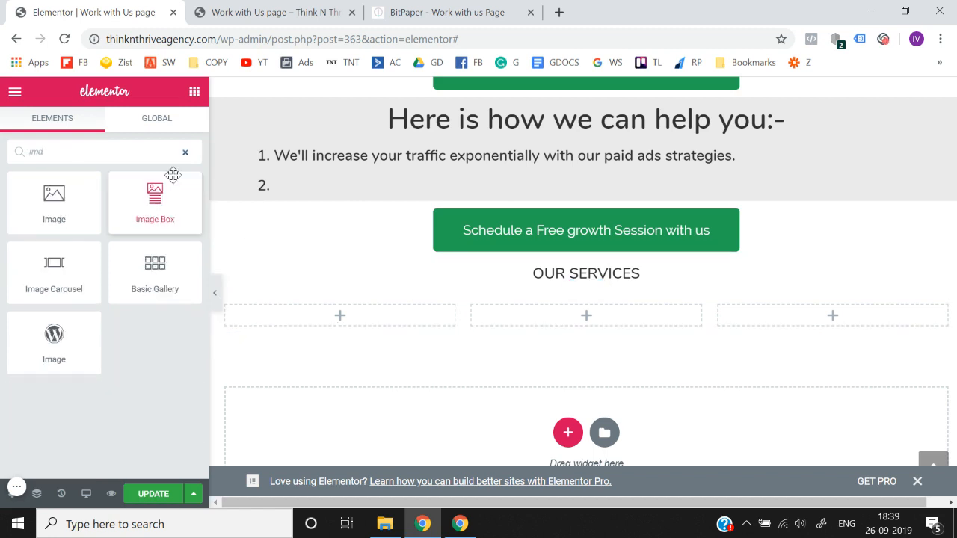
{"action": "left_click_drag", "start_coordinate": [156, 196], "coordinate": [356, 320]}
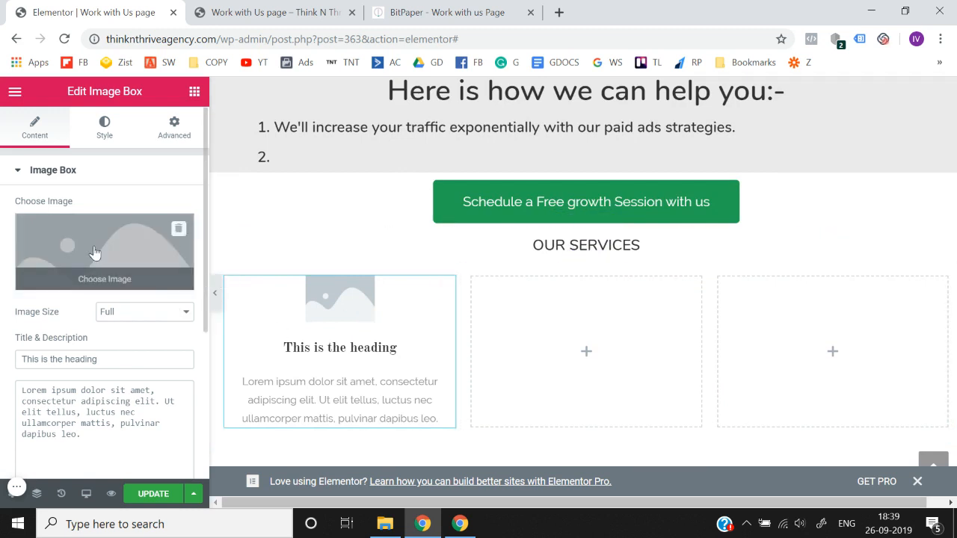
{"action": "triple_click", "coordinate": [113, 358]}
{"action": "type", "text": "PAI"}
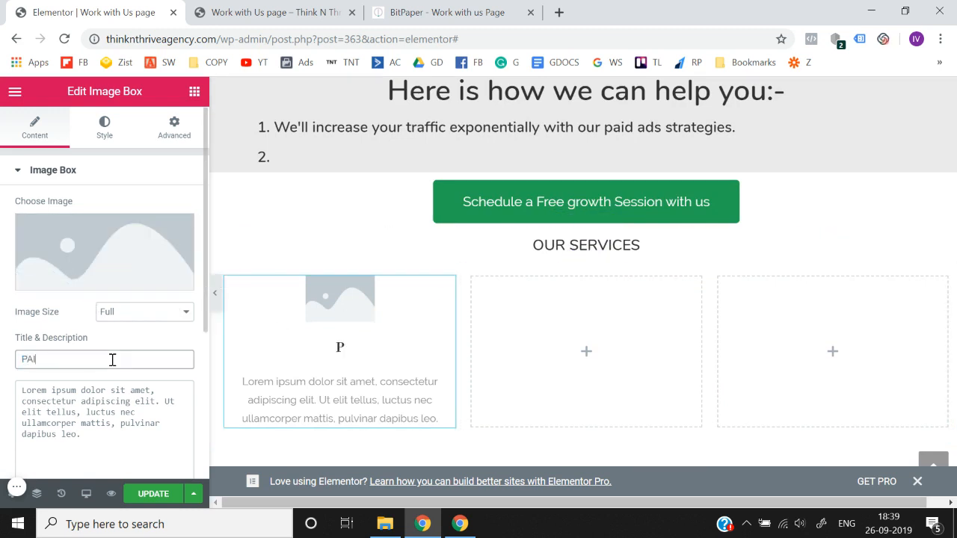
{"action": "type", "text": "D ADS"}
Clear the placeholder description of the PAID ADS image box
{"action": "scroll", "coordinate": [112, 360], "scroll_direction": "down", "scroll_amount": 1}
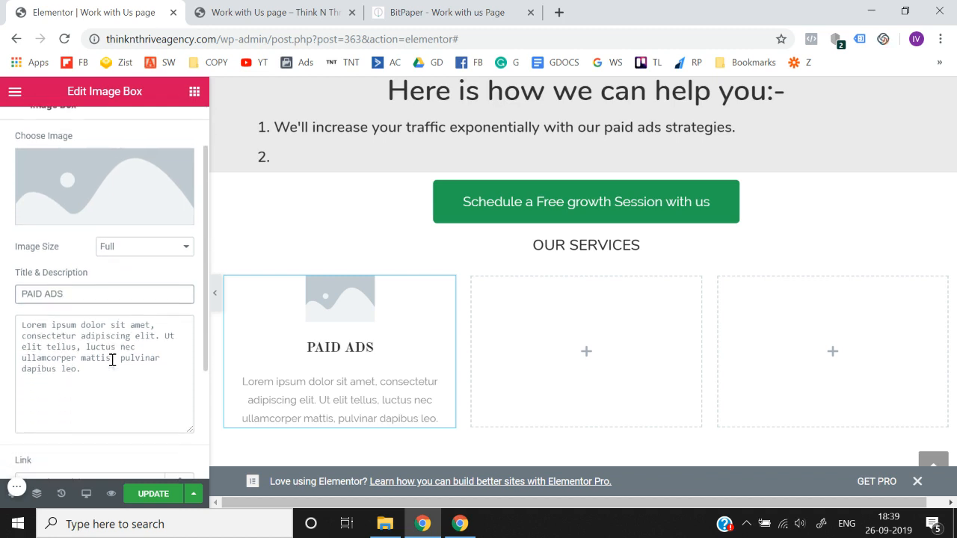
{"action": "left_click", "coordinate": [118, 373]}
{"action": "key", "text": "ctrl+a"}
{"action": "key", "text": "BackSpace"}
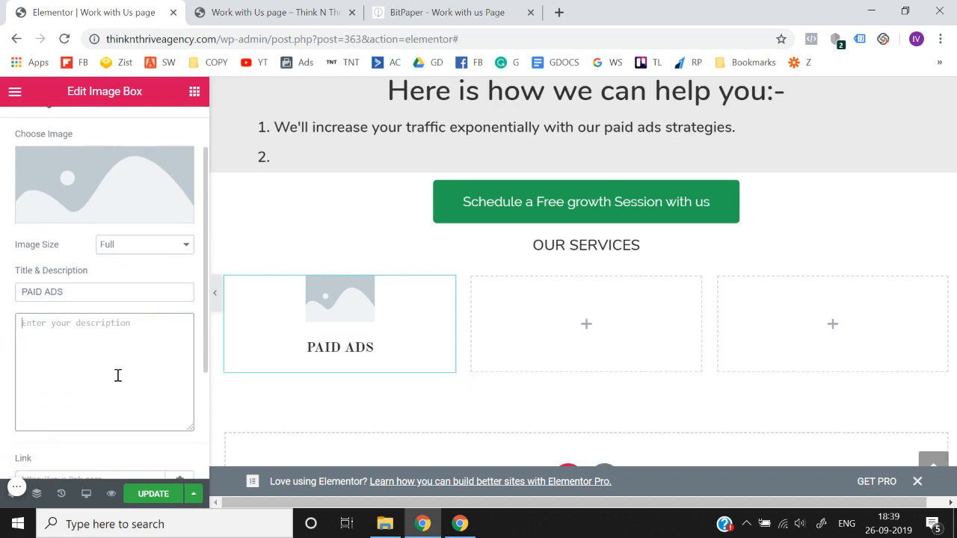
{"action": "scroll", "coordinate": [126, 377], "scroll_direction": "up", "scroll_amount": 1}
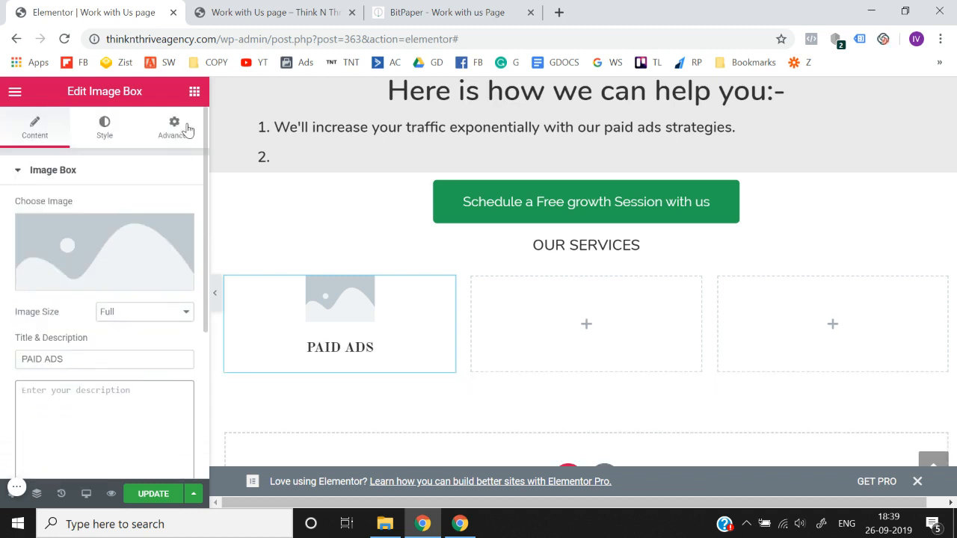
Place an Image Box in the middle column of the inner section and title it "SEO"
{"action": "left_click", "coordinate": [194, 92]}
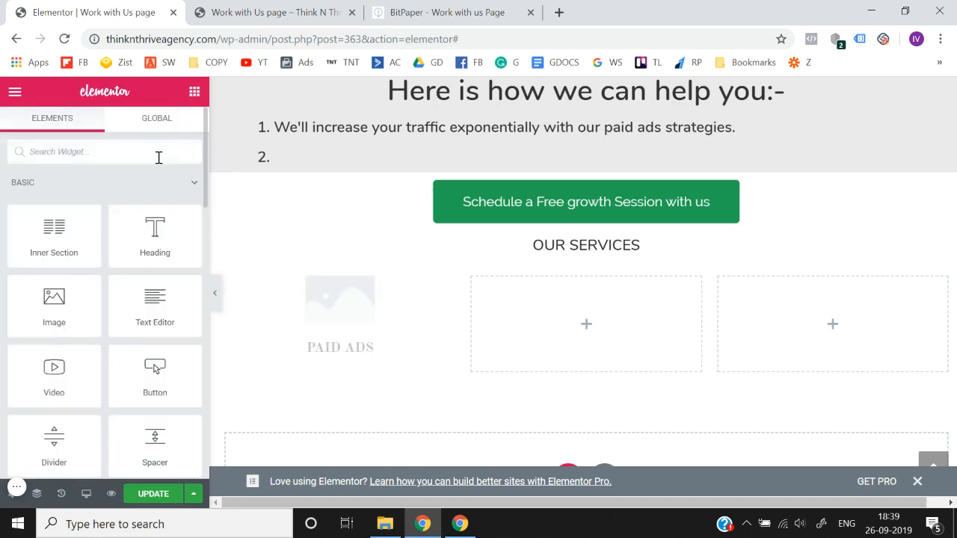
{"action": "type", "text": "ima"}
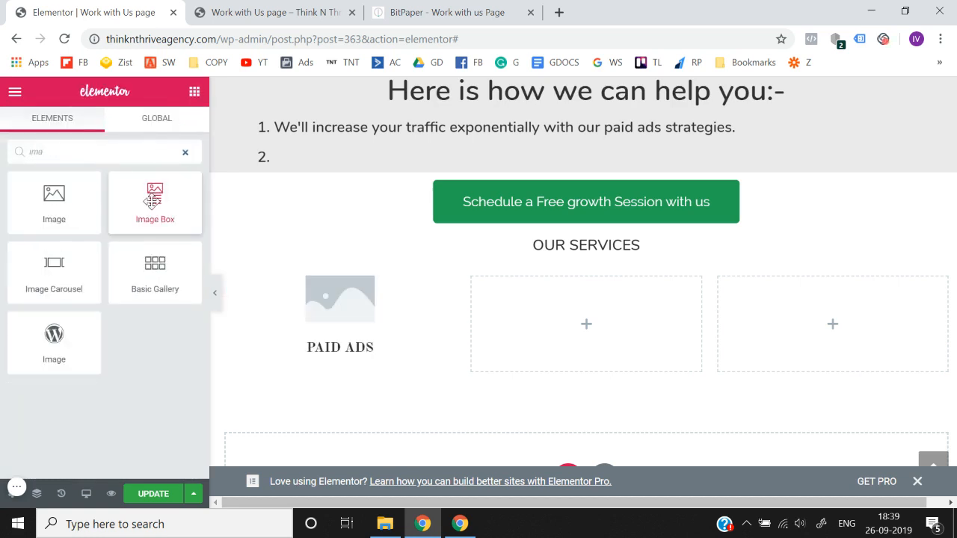
{"action": "left_click_drag", "start_coordinate": [153, 200], "coordinate": [568, 316]}
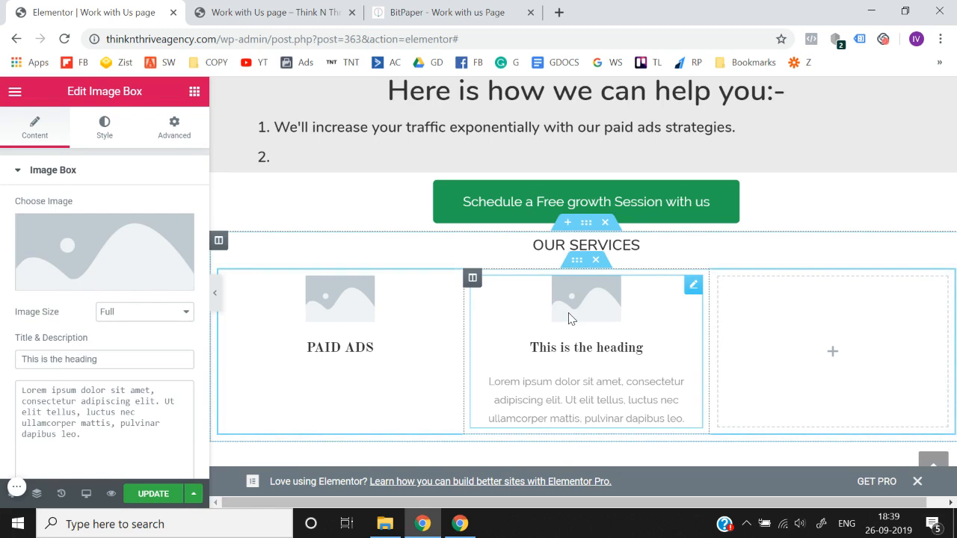
{"action": "mouse_move", "coordinate": [152, 255]}
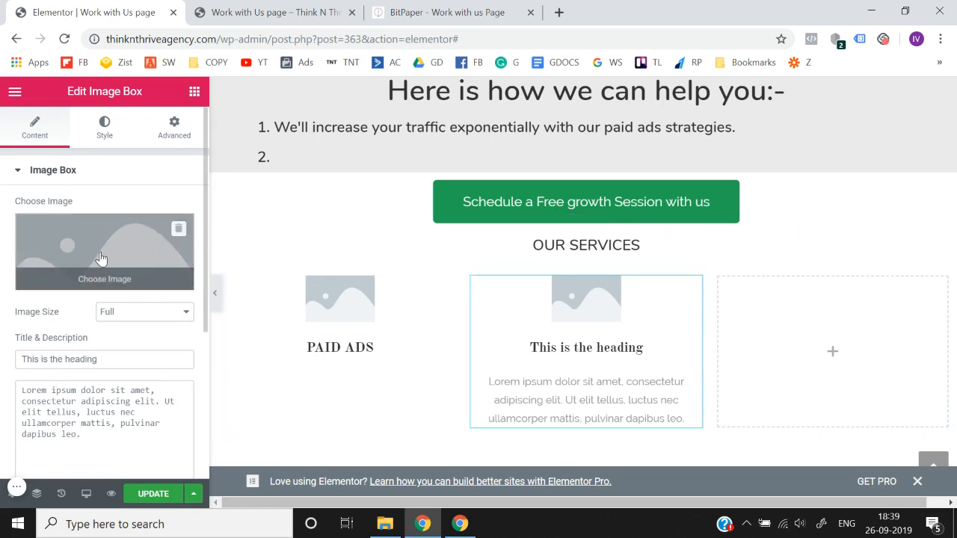
{"action": "key", "text": "ctrl+a"}
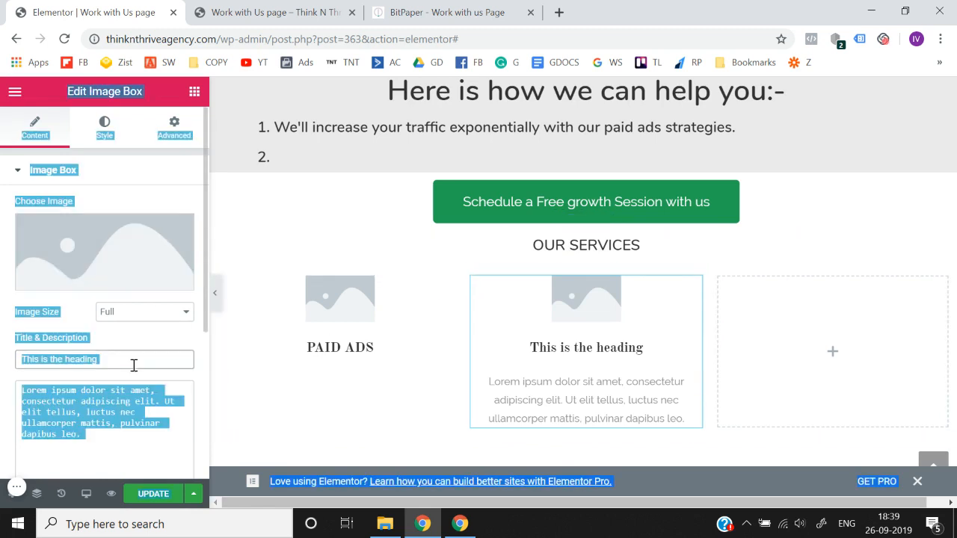
{"action": "left_click", "coordinate": [133, 360]}
{"action": "key", "text": "ctrl+a"}
{"action": "type", "text": "SEO"}
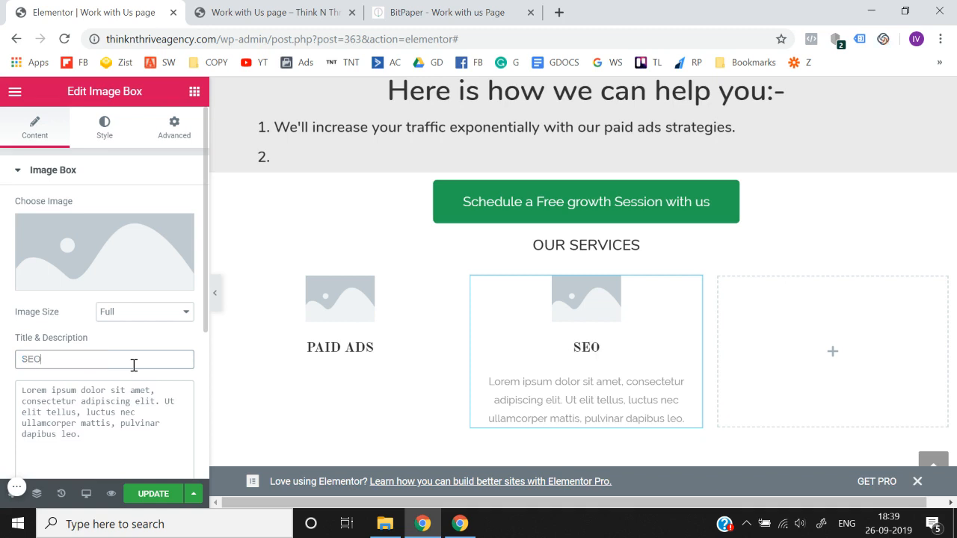
Clear the placeholder description of the SEO image box
{"action": "left_click", "coordinate": [133, 411]}
{"action": "key", "text": "ctrl+a"}
{"action": "key", "text": "BackSpace"}
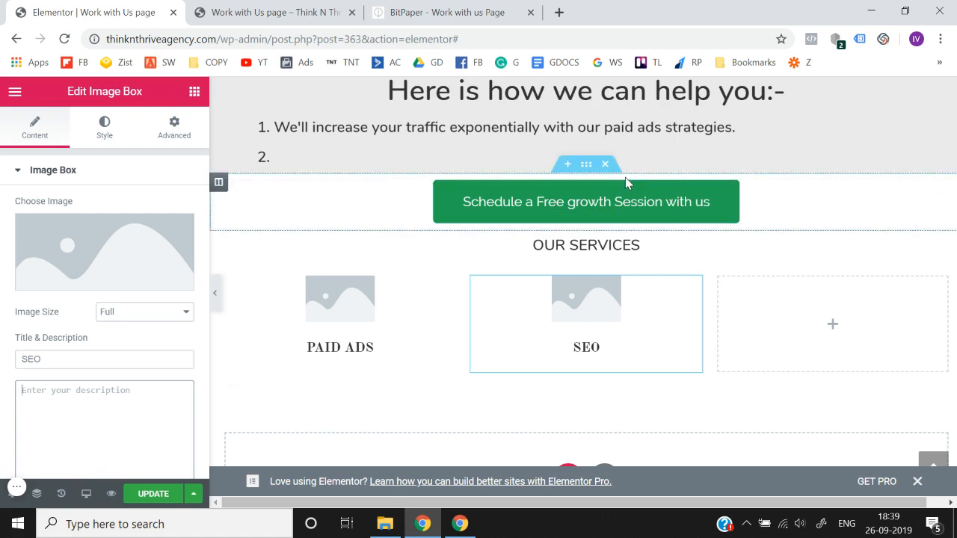
Review the whole page at full width without the editing panel, from the header to the services section
{"action": "left_click", "coordinate": [214, 306]}
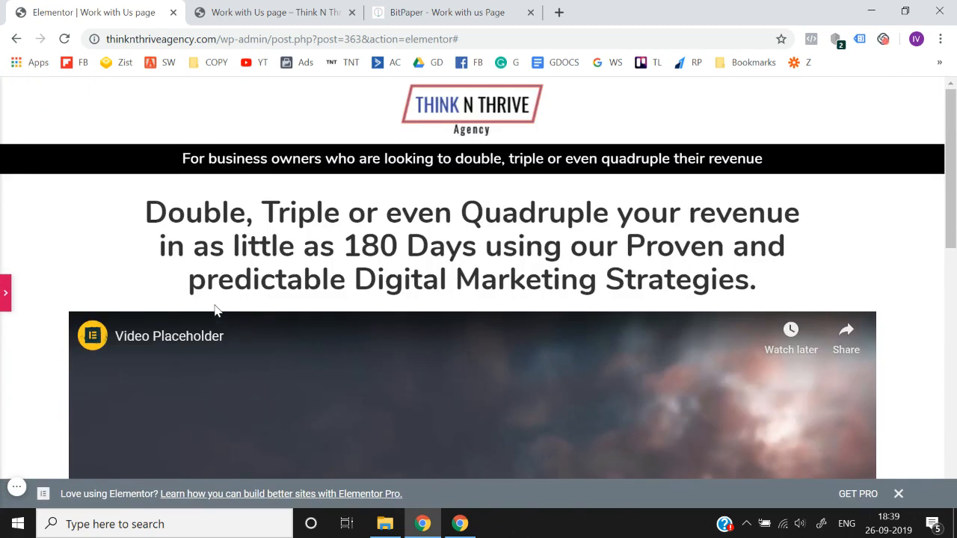
{"action": "scroll", "coordinate": [215, 311], "scroll_direction": "down", "scroll_amount": 9}
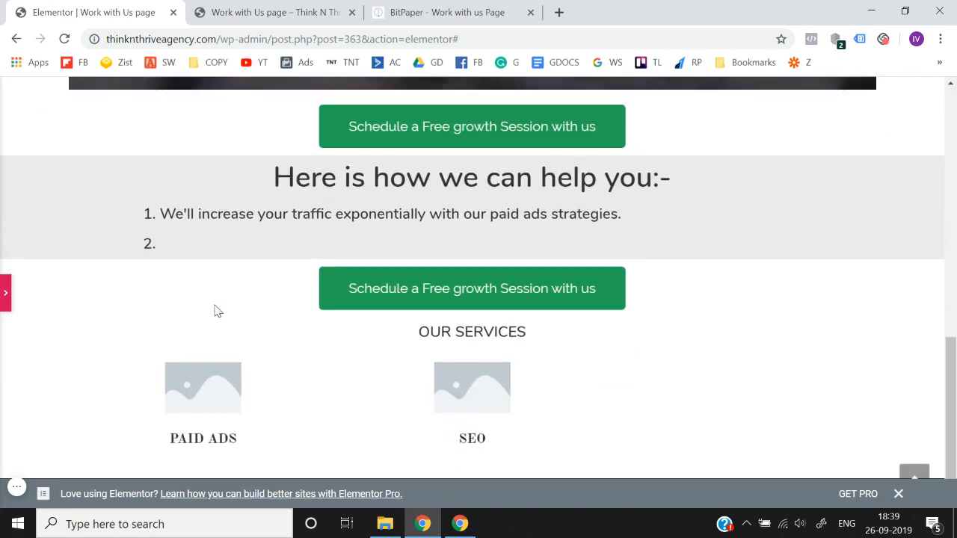
{"action": "scroll", "coordinate": [215, 310], "scroll_direction": "up", "scroll_amount": 9}
{"action": "left_click", "coordinate": [4, 288]}
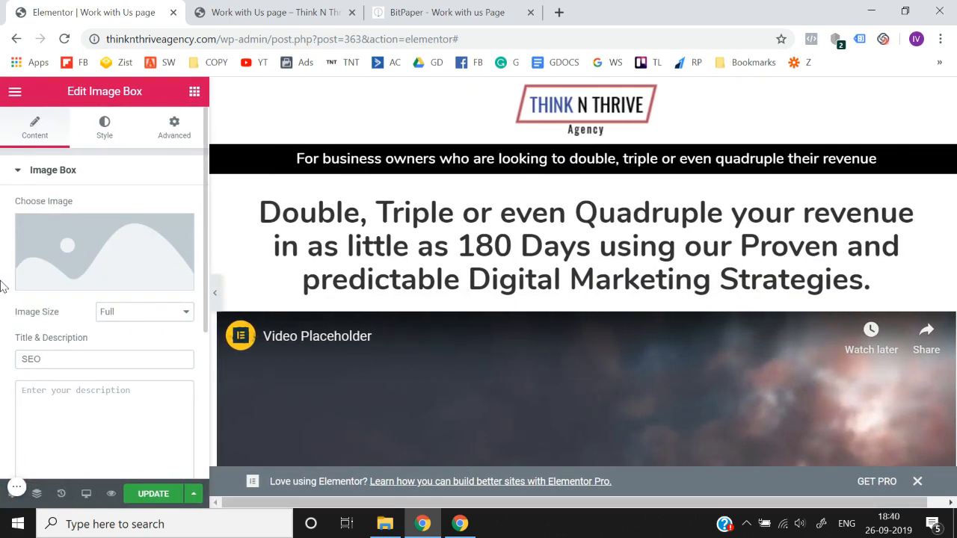
{"action": "left_click", "coordinate": [215, 293]}
{"action": "scroll", "coordinate": [219, 294], "scroll_direction": "down", "scroll_amount": 9}
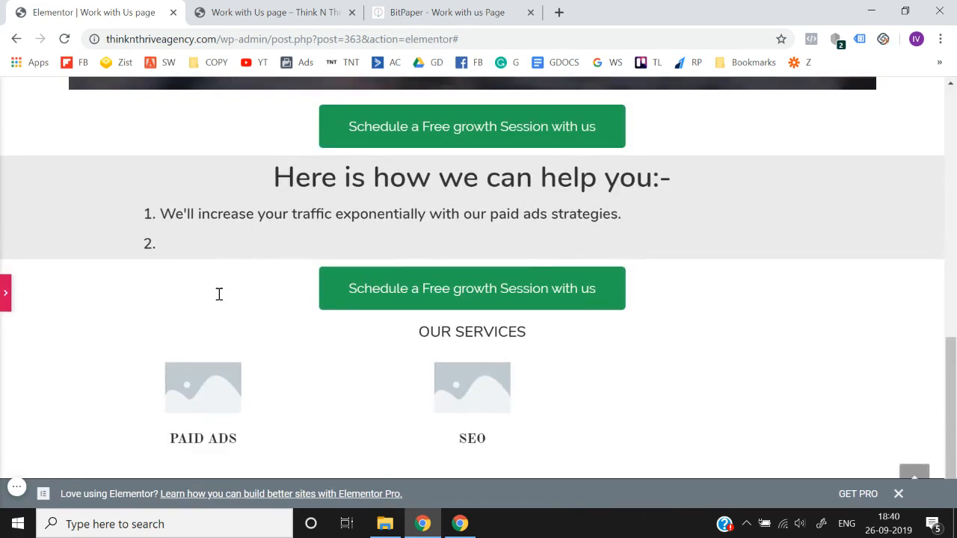
{"action": "scroll", "coordinate": [218, 294], "scroll_direction": "up", "scroll_amount": 7}
{"action": "scroll", "coordinate": [218, 299], "scroll_direction": "up", "scroll_amount": 2}
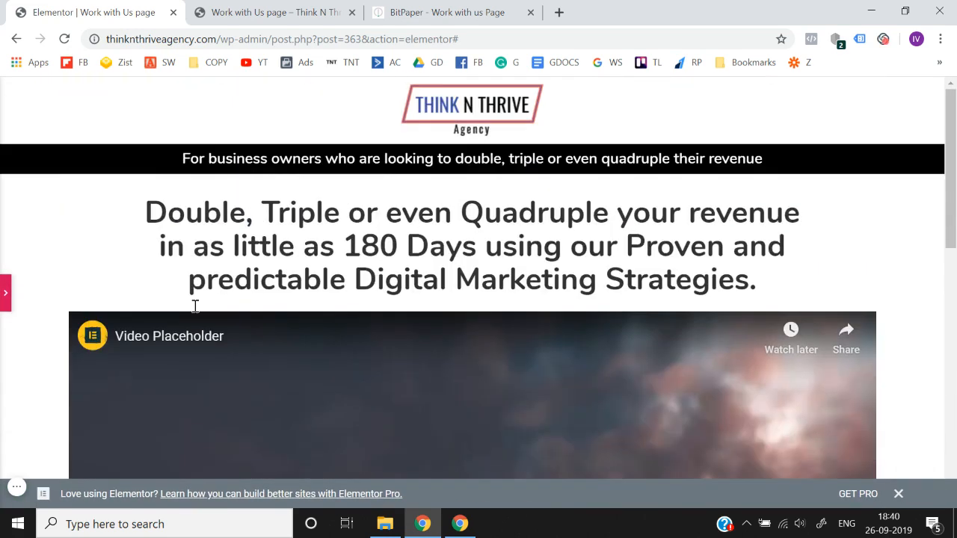
{"action": "left_click", "coordinate": [5, 293]}
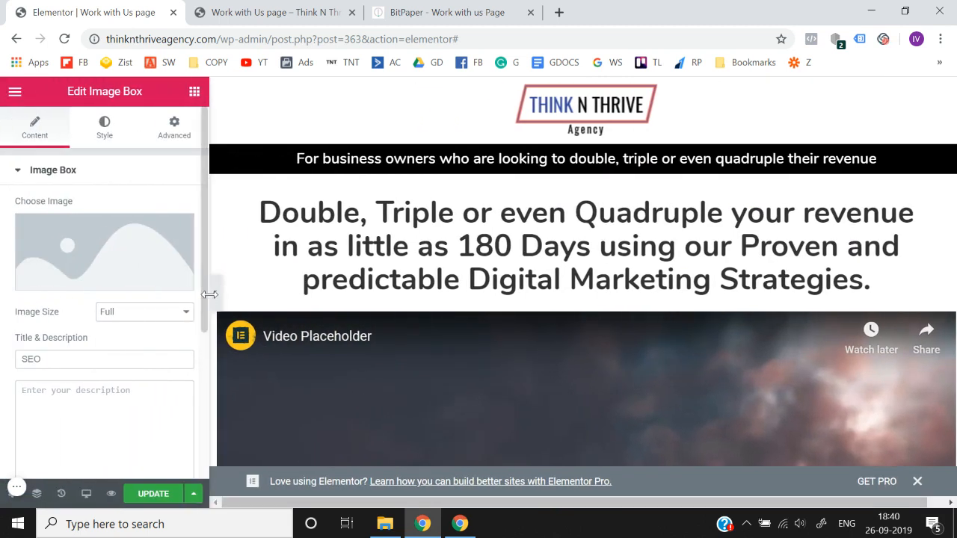